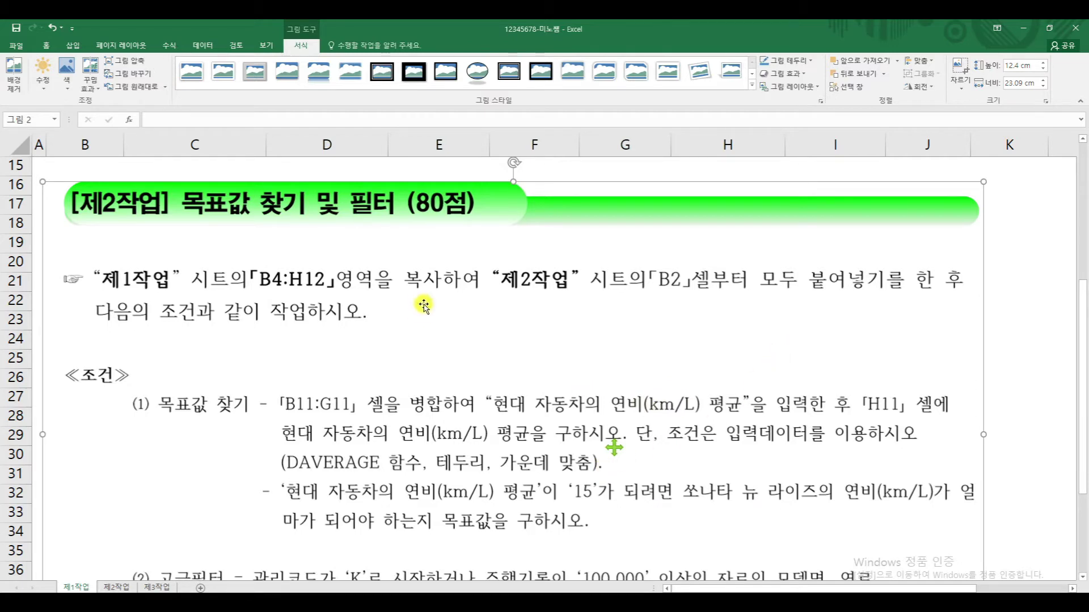
Copy the range B4:H12 of the 제1작업 sheet, from the 관리코드 header to the last 주행기록 value
scroll(713, 329, "up", 4)
scroll(713, 329, "up", 1)
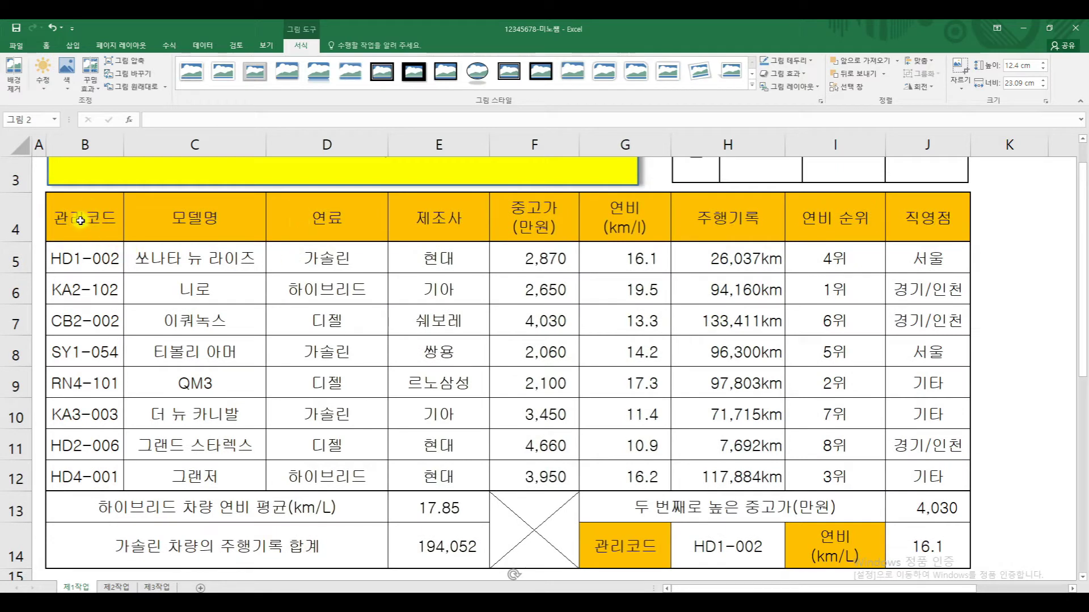
left_click(72, 258)
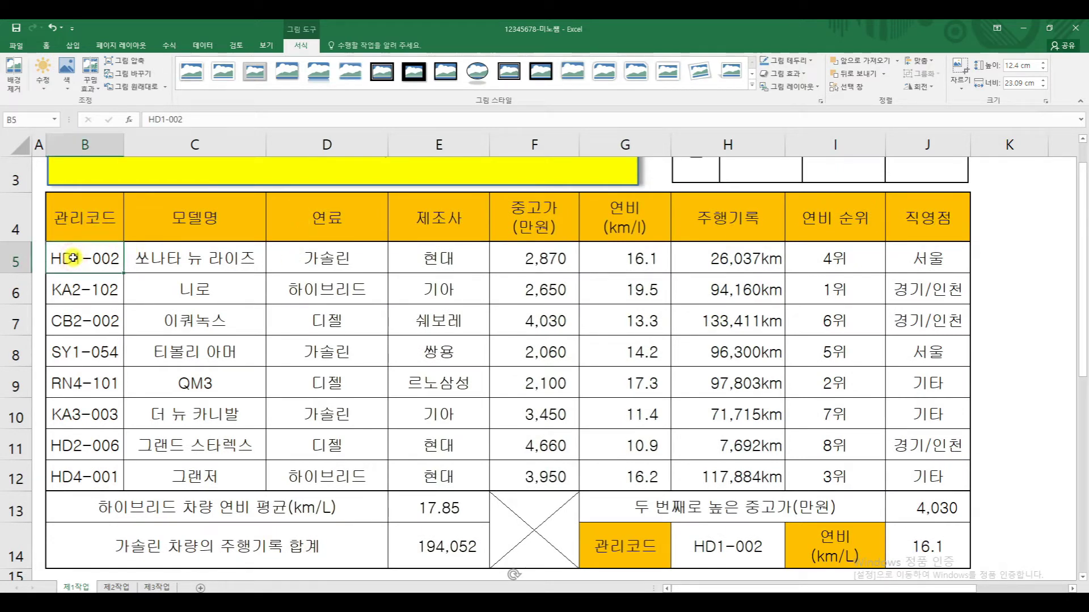
left_click(69, 216)
left_click_drag(70, 217, 718, 475)
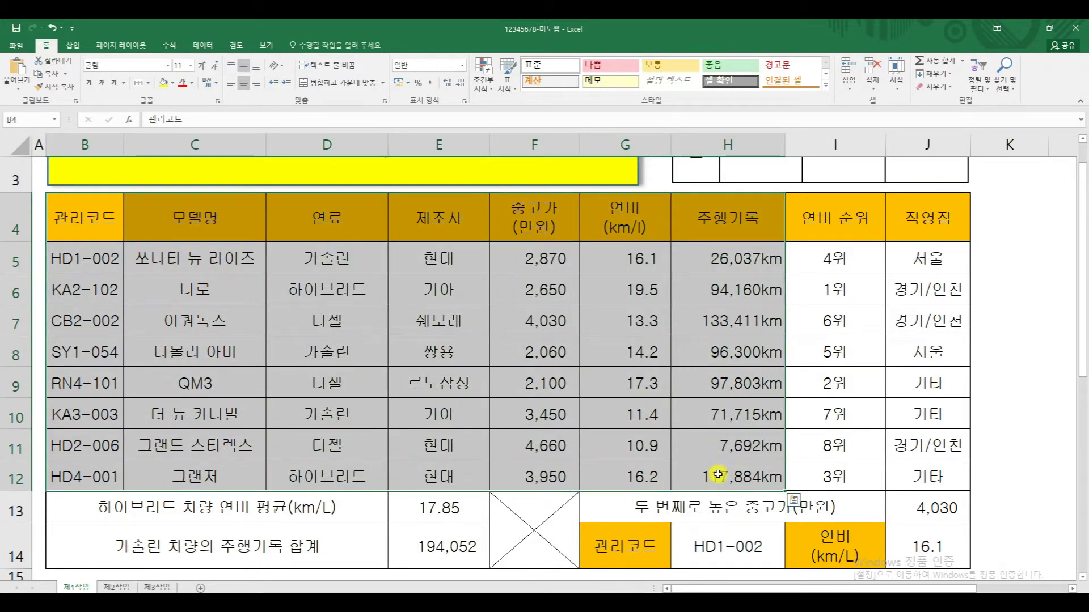
key("ctrl+c")
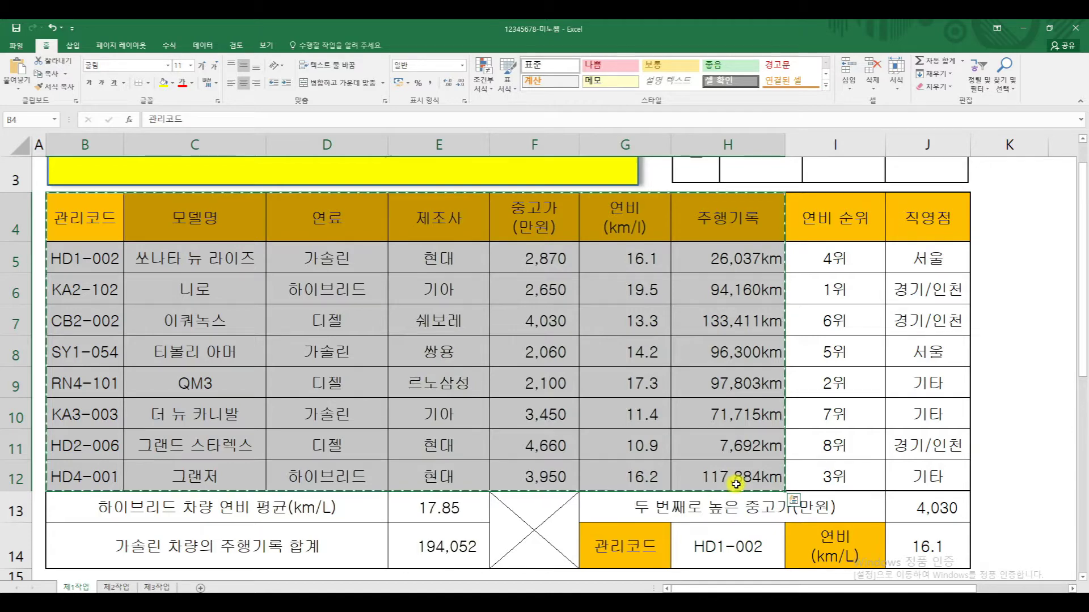
Paste the copied table on the 제2작업 sheet starting at cell B2 and auto-fit the widths of columns B to H
scroll(978, 456, "down", 3)
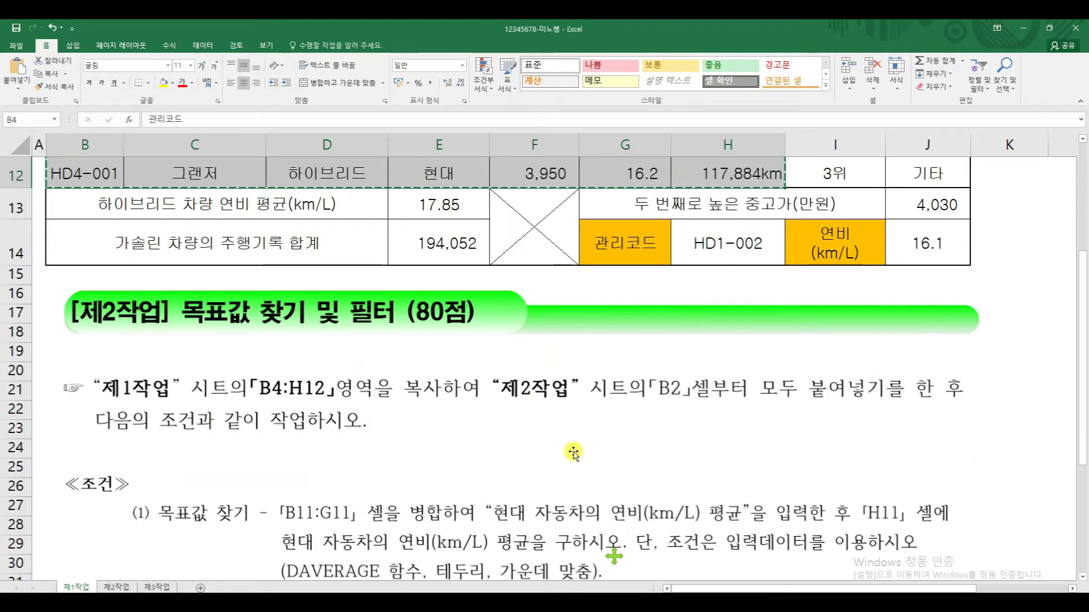
left_click(117, 587)
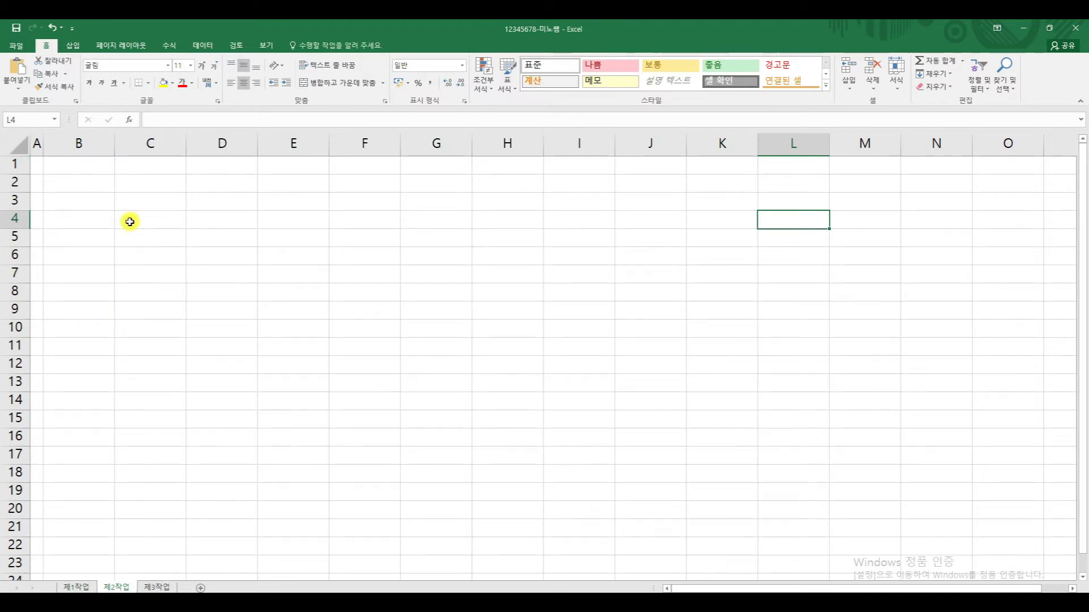
left_click(70, 182)
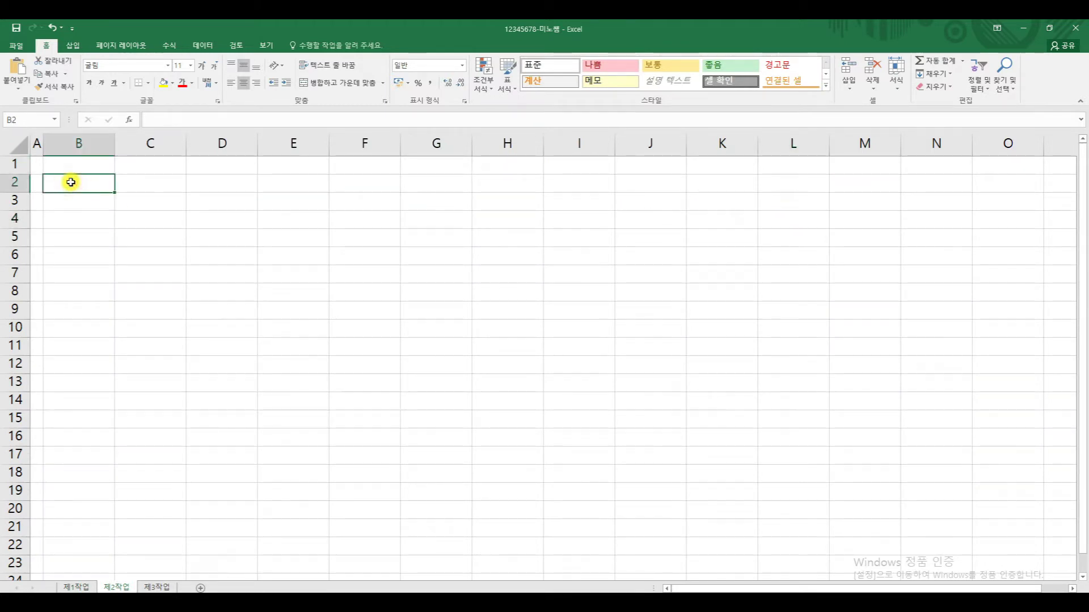
key("ctrl+v")
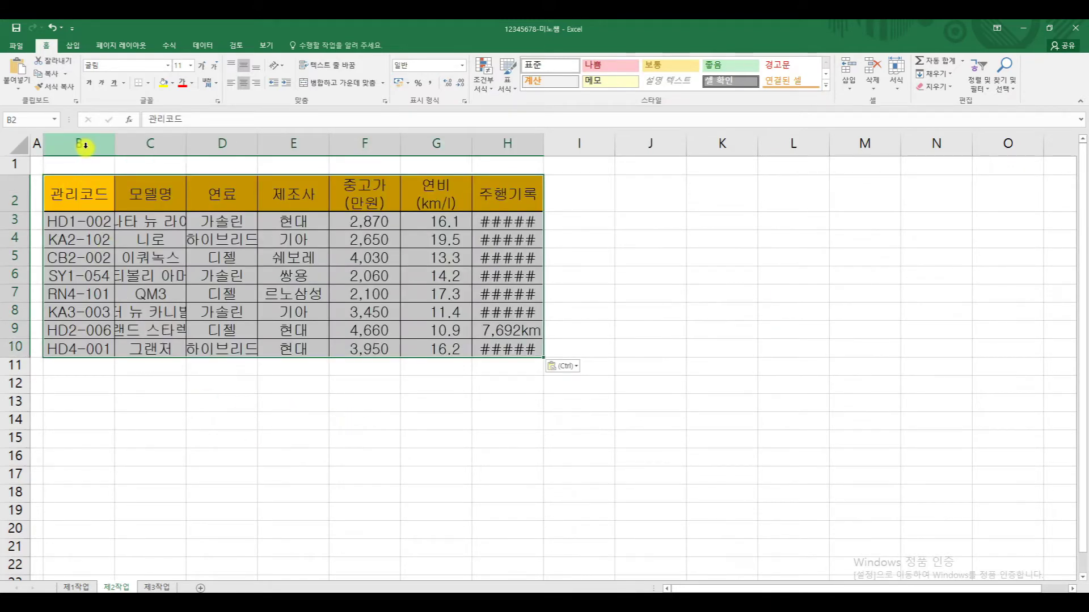
left_click_drag(85, 148, 500, 139)
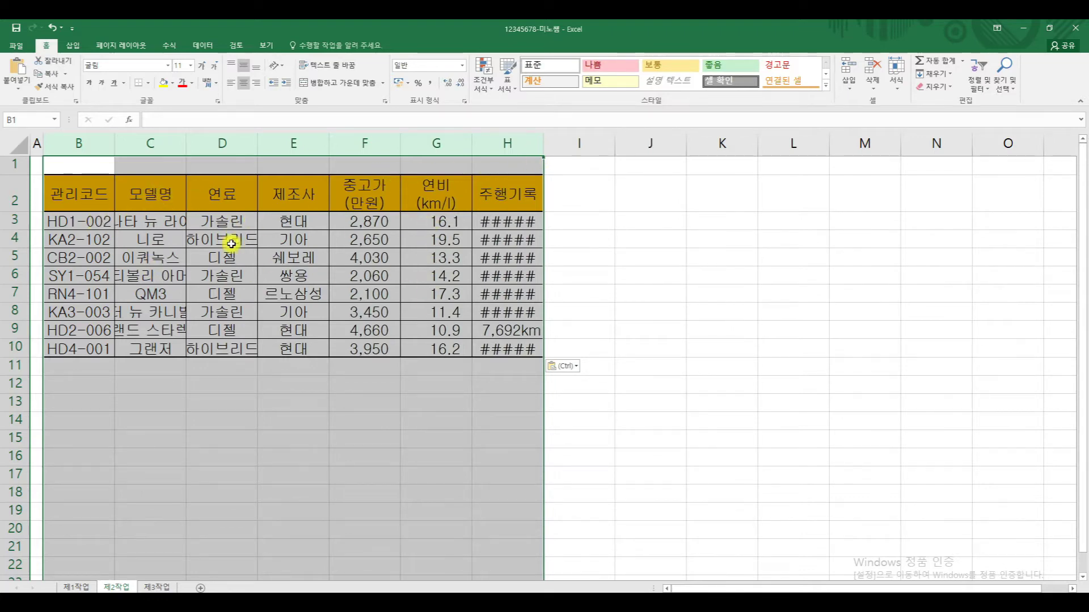
double_click(400, 144)
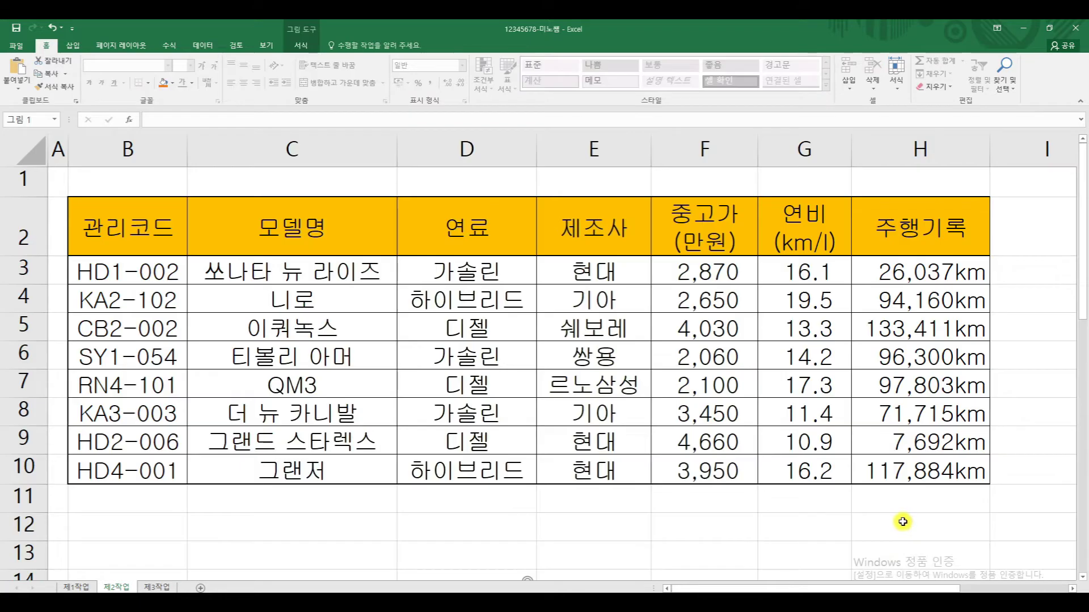
Move the task-instruction picture up so it begins at row 12, leaving row 11 below the table free
scroll(903, 522, "down", 4)
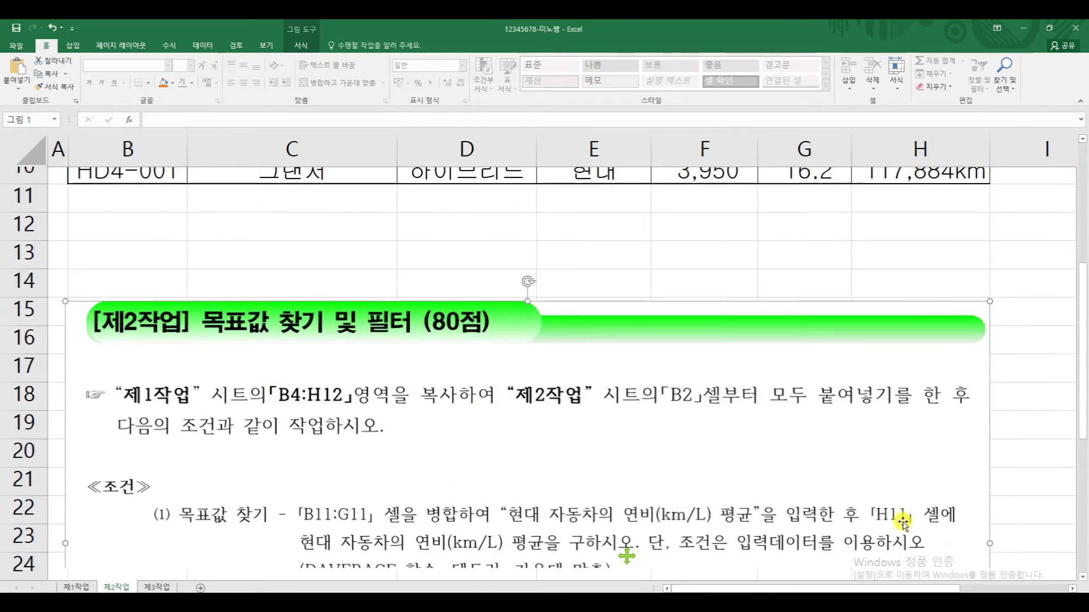
scroll(657, 503, "down", 1)
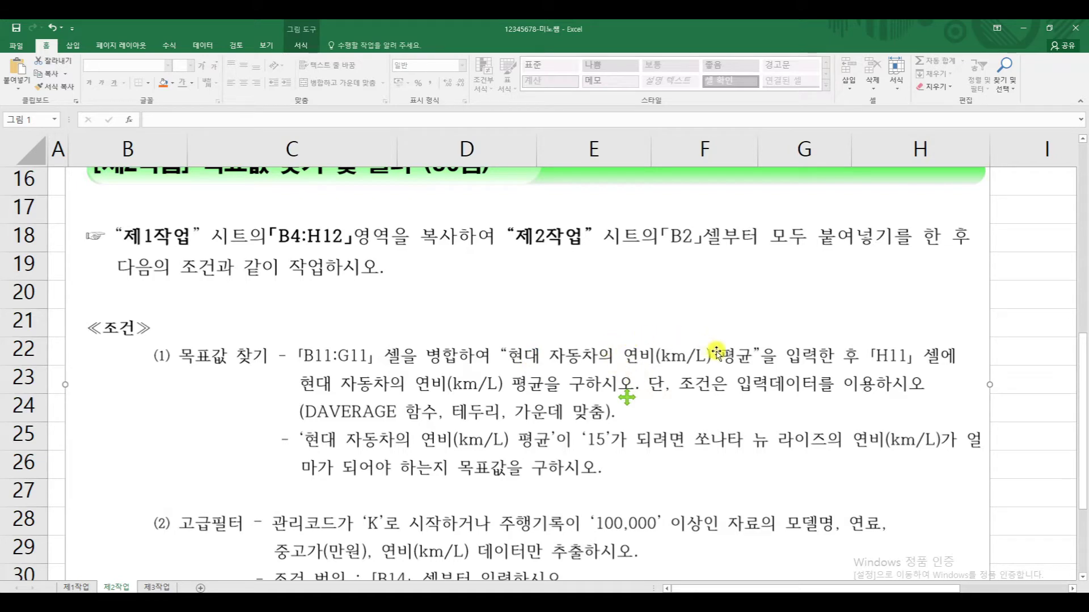
scroll(882, 328, "up", 1)
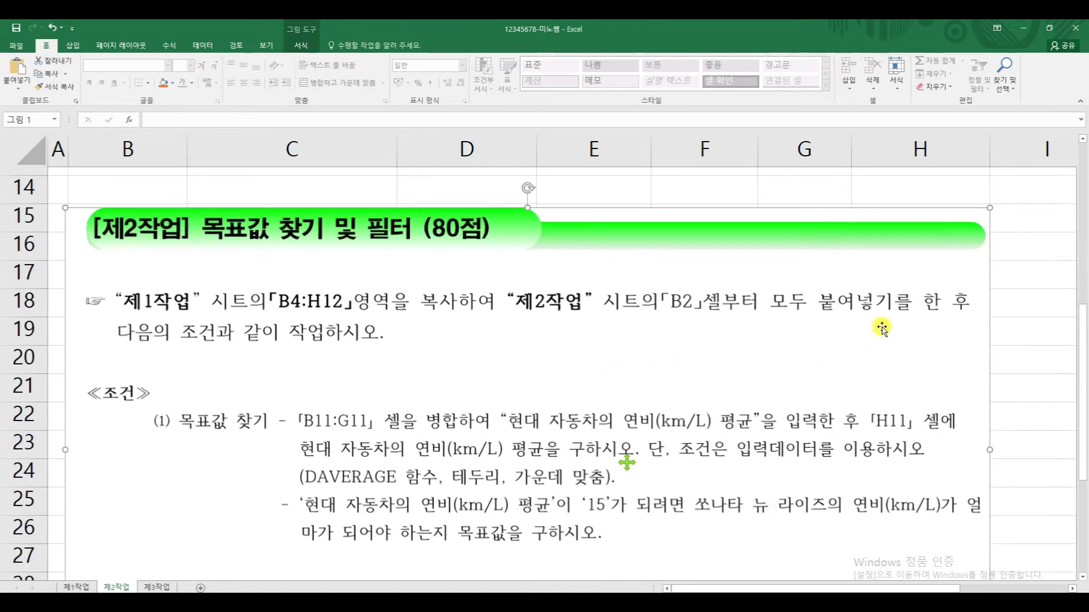
scroll(882, 328, "up", 1)
left_click_drag(838, 365, 830, 301)
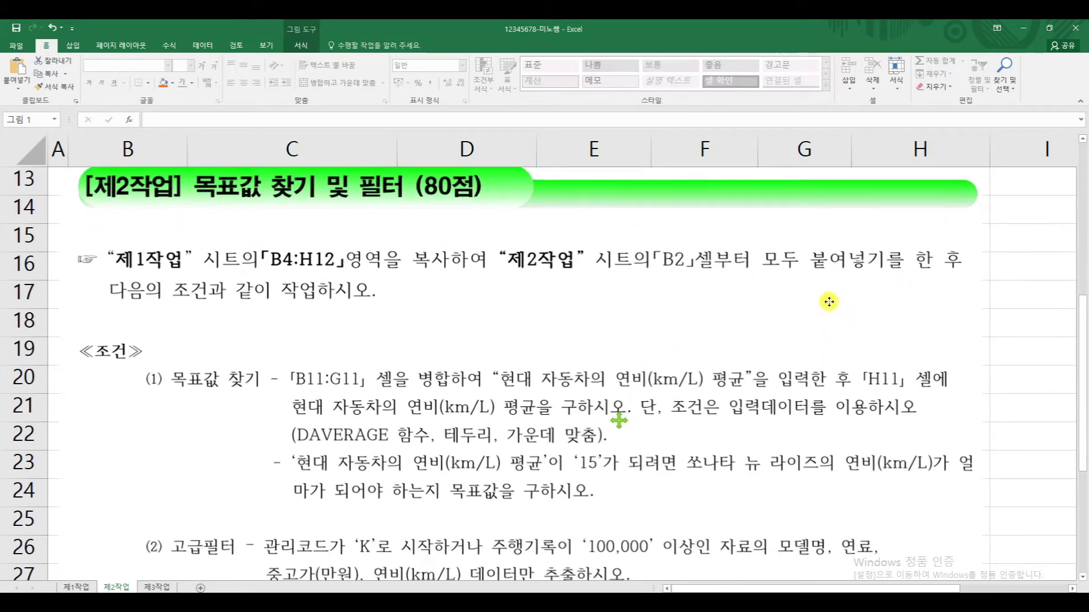
scroll(907, 309, "up", 1)
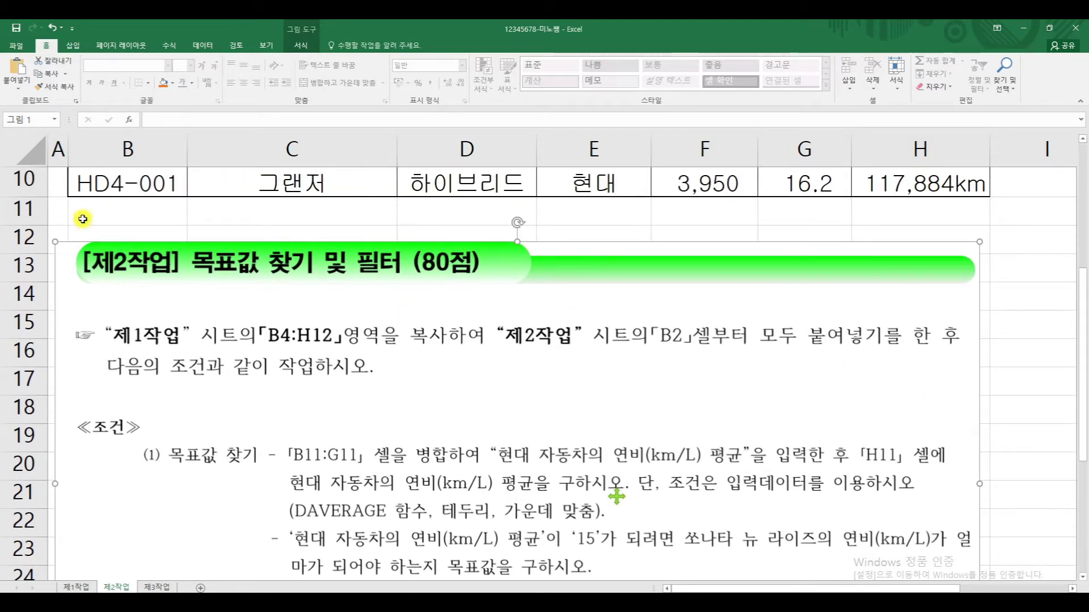
Merge and center cells B11:G11 directly below the table
left_click(97, 210)
left_click_drag(99, 209, 799, 206)
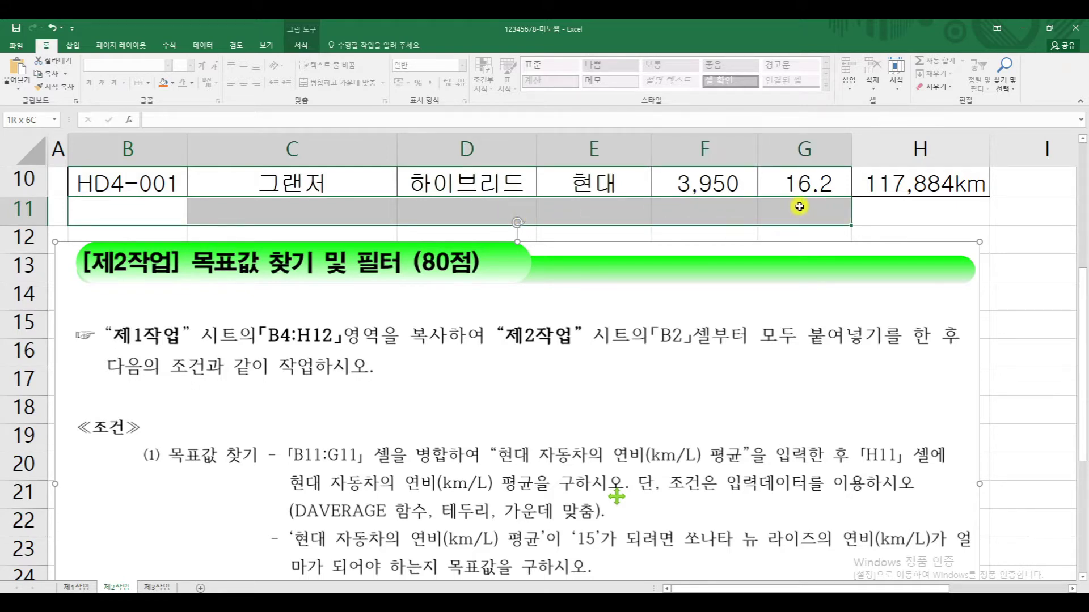
left_click_drag(800, 206, 800, 206)
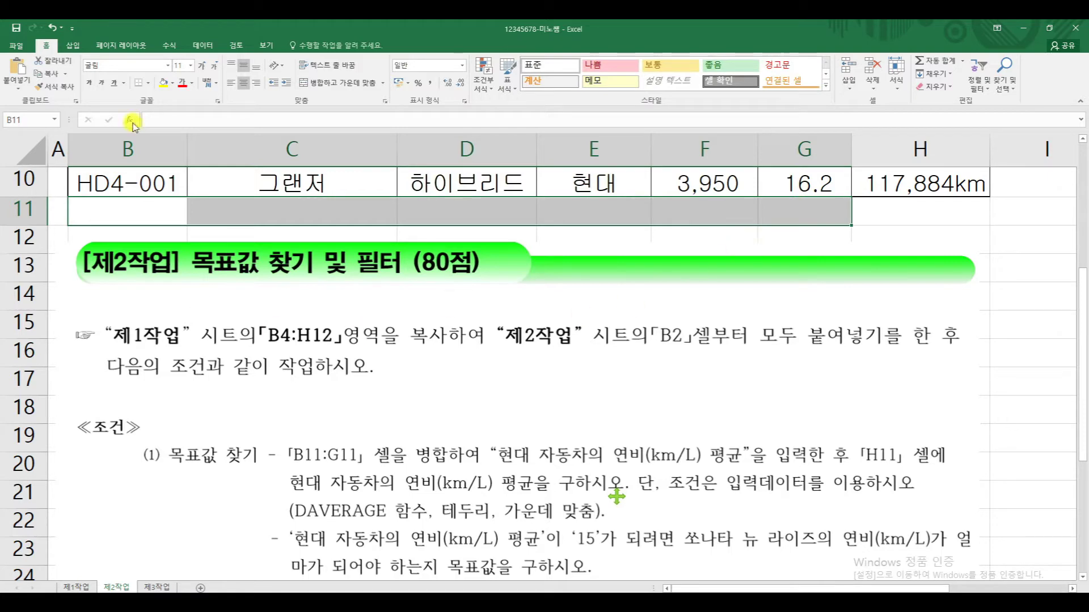
left_click(341, 87)
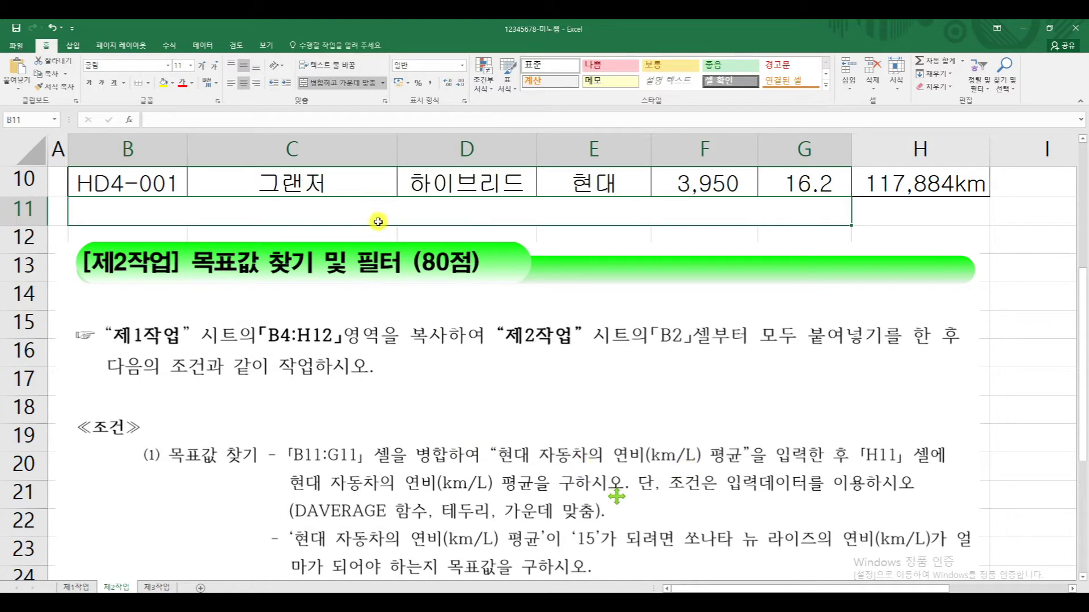
Enter the label "현대 자동차의 연비(km/L) 평균" in the merged cell B11:G11
type("혀ㄴ대 자동")
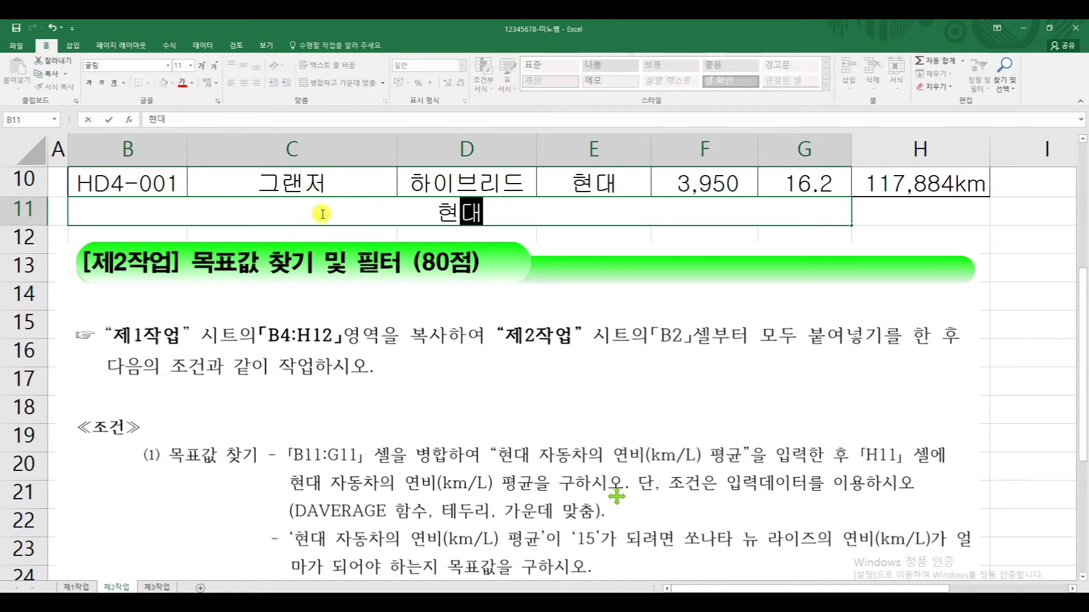
type("차의 연비")
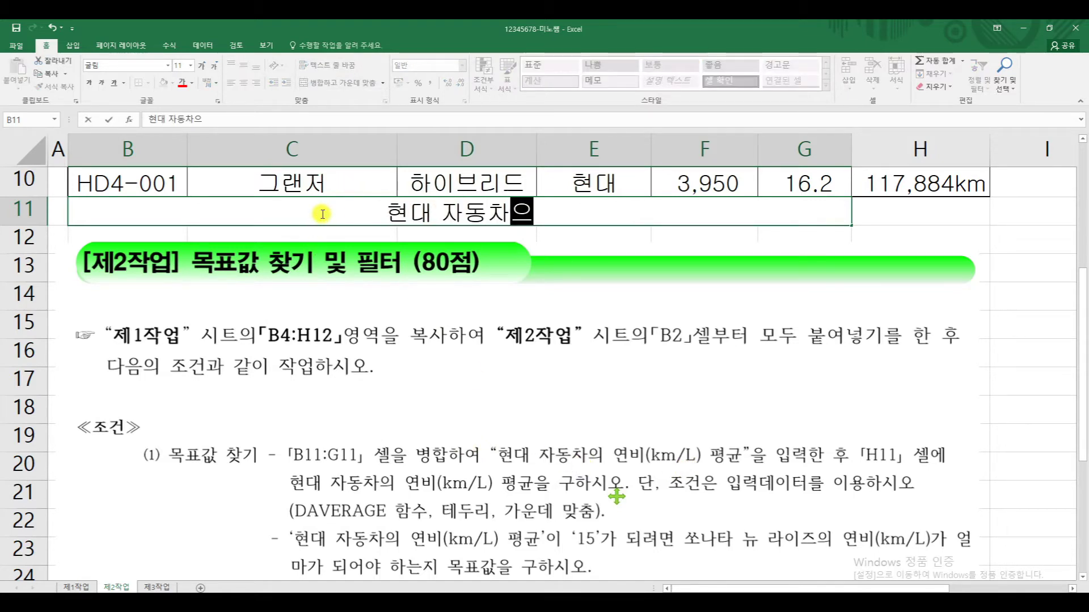
type("(")
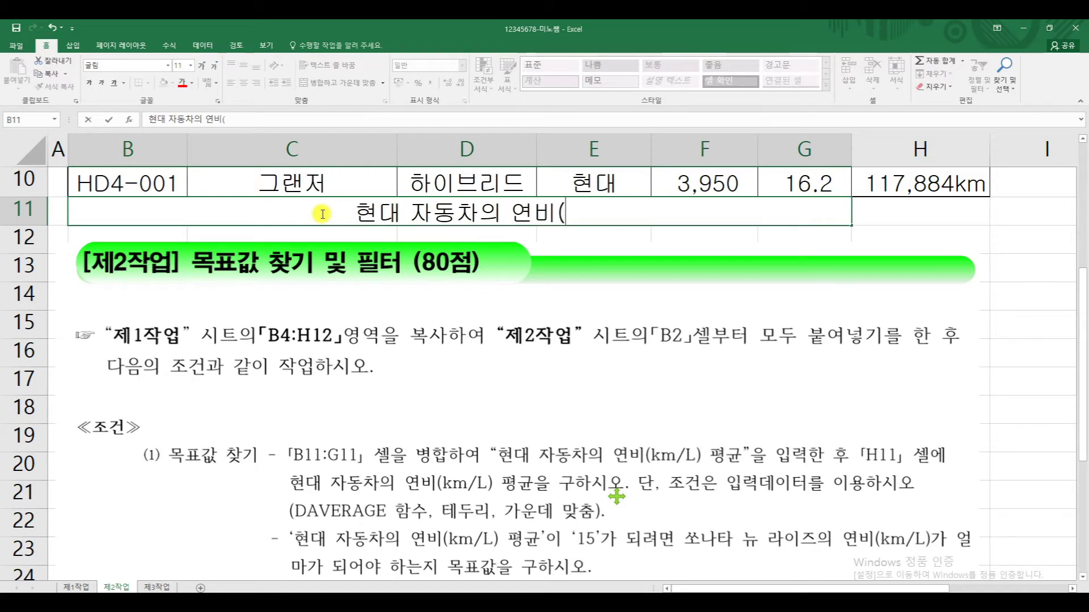
type("k")
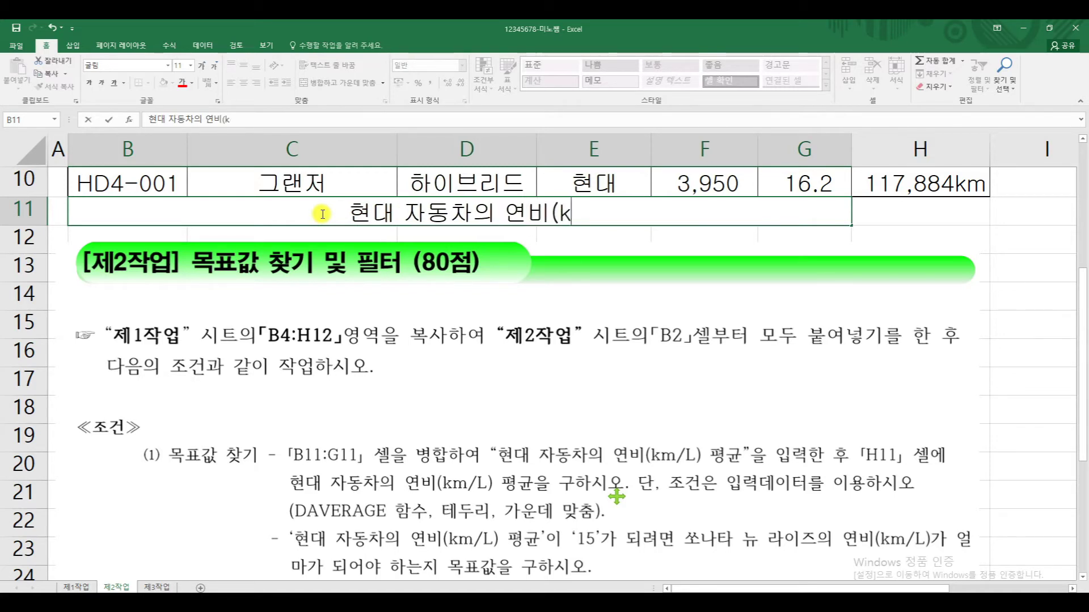
type("m/")
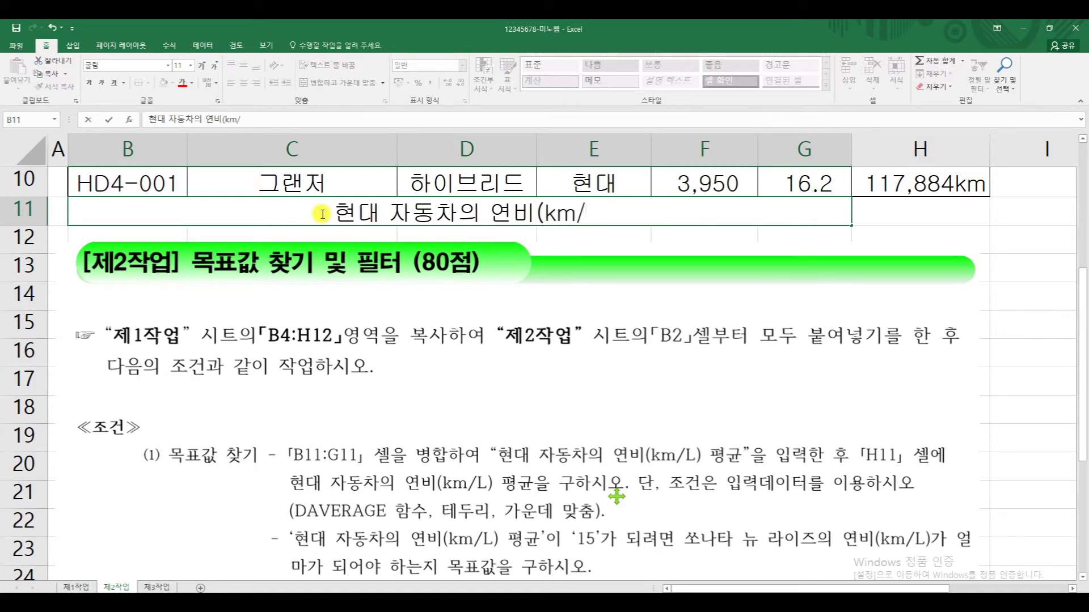
type("L")
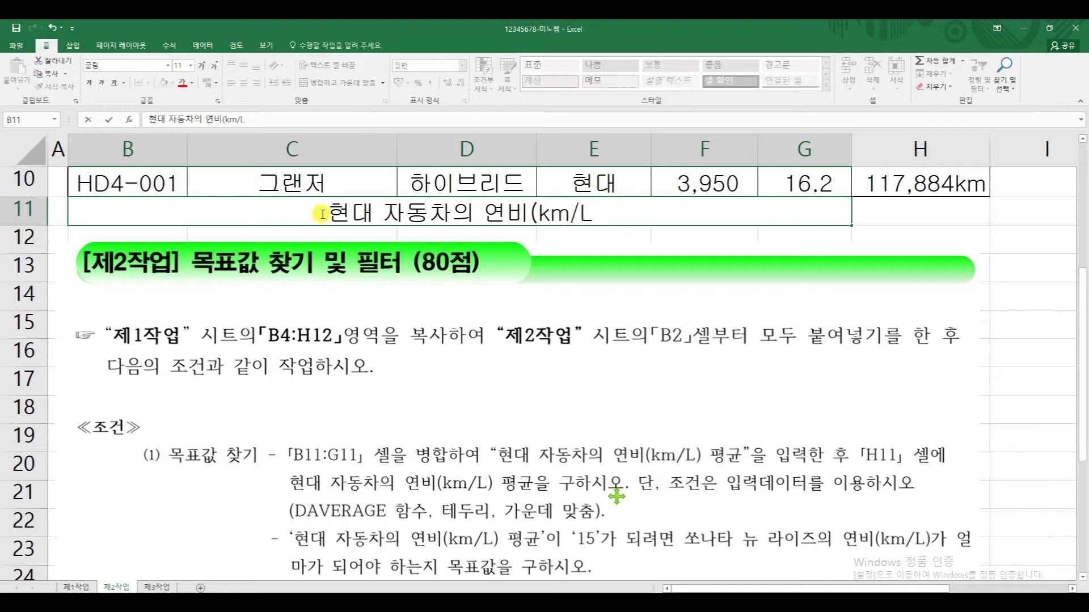
type(")")
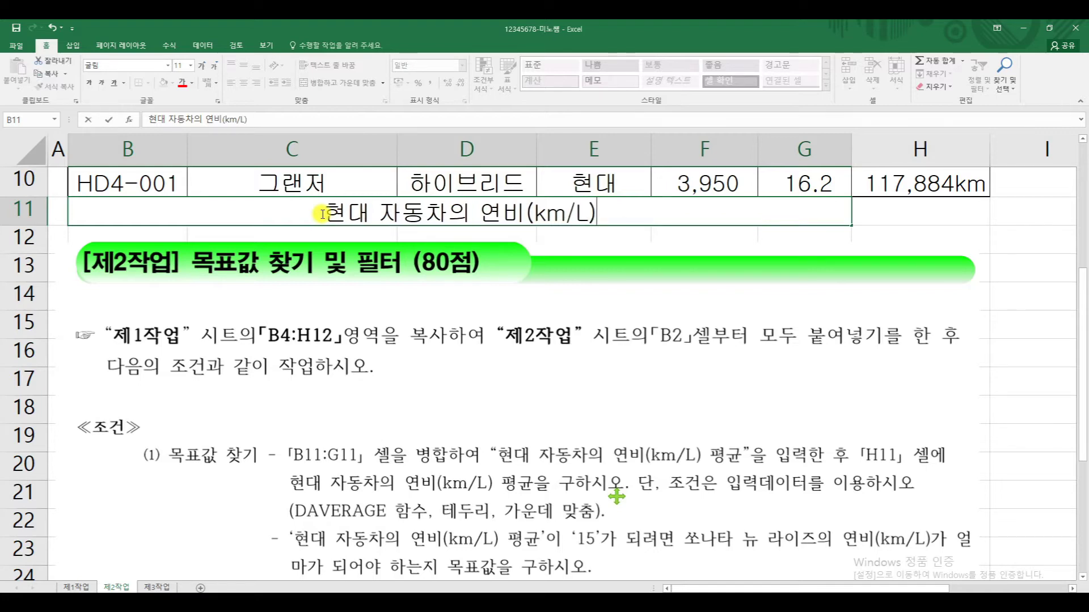
type(" vu")
key("BackSpace")
key("BackSpace")
type("평규")
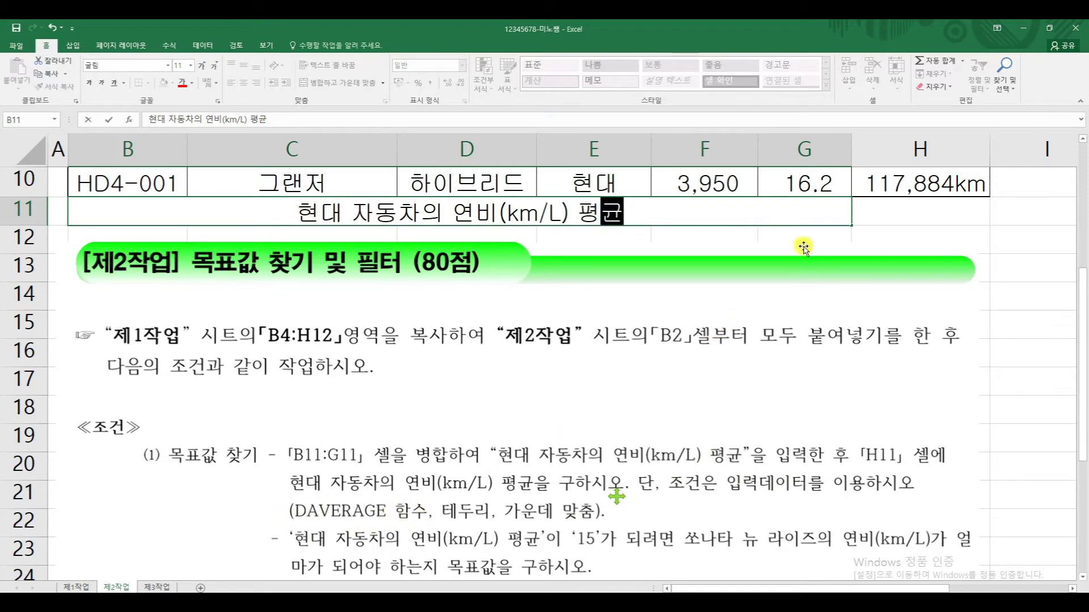
left_click(881, 210)
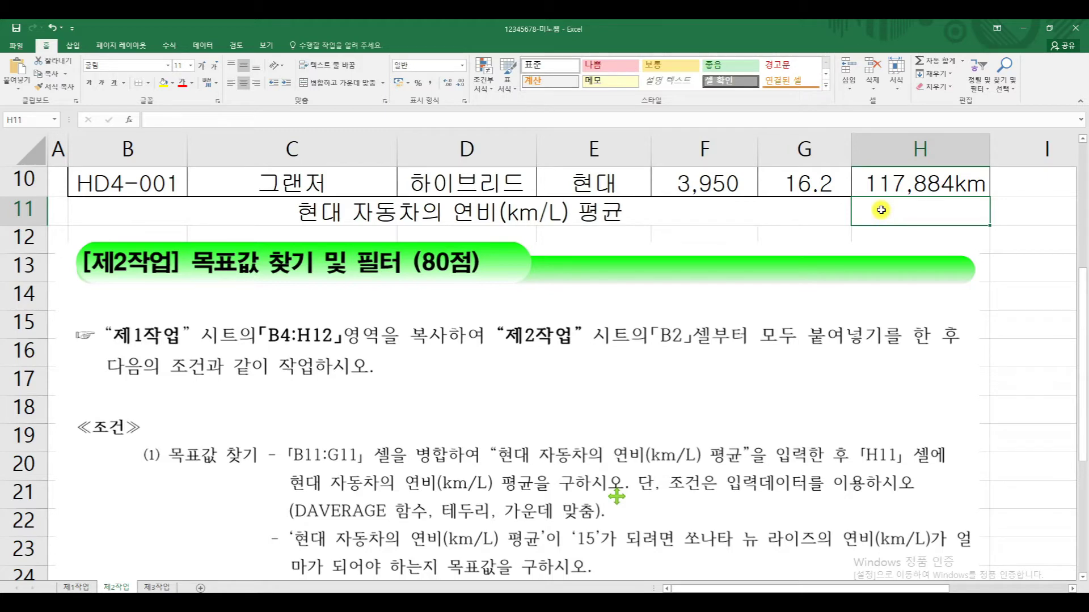
type("=")
type("ㅇ")
type("d")
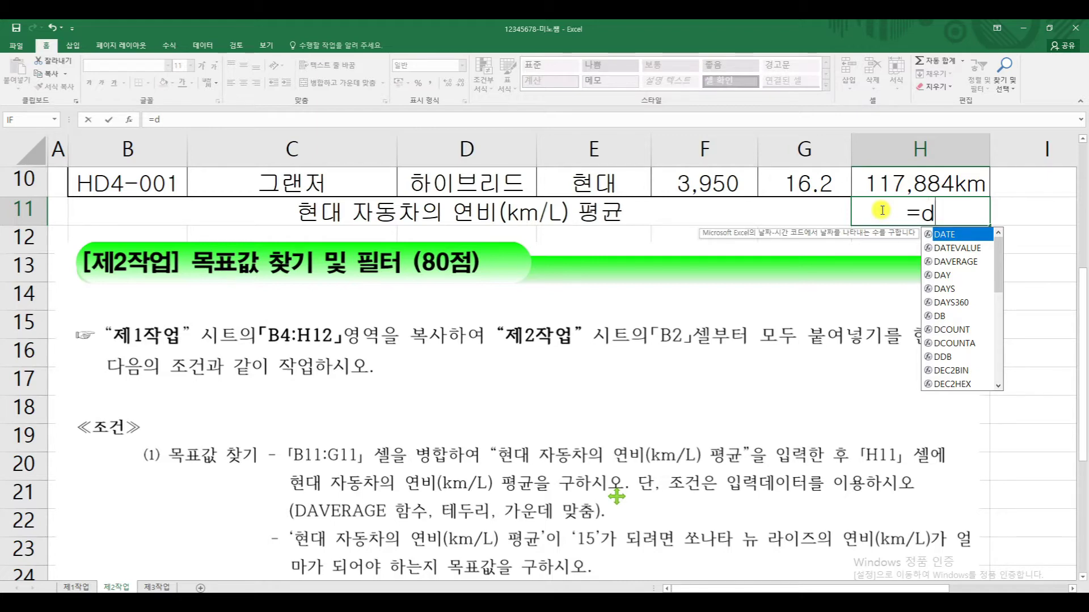
scroll(431, 499, "up", 1)
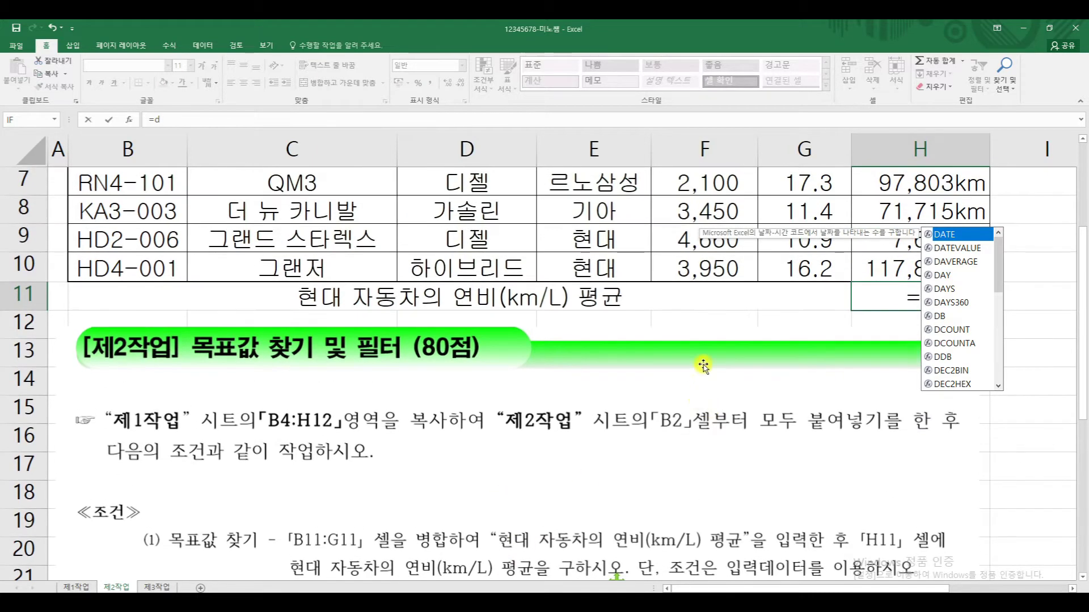
double_click(956, 262)
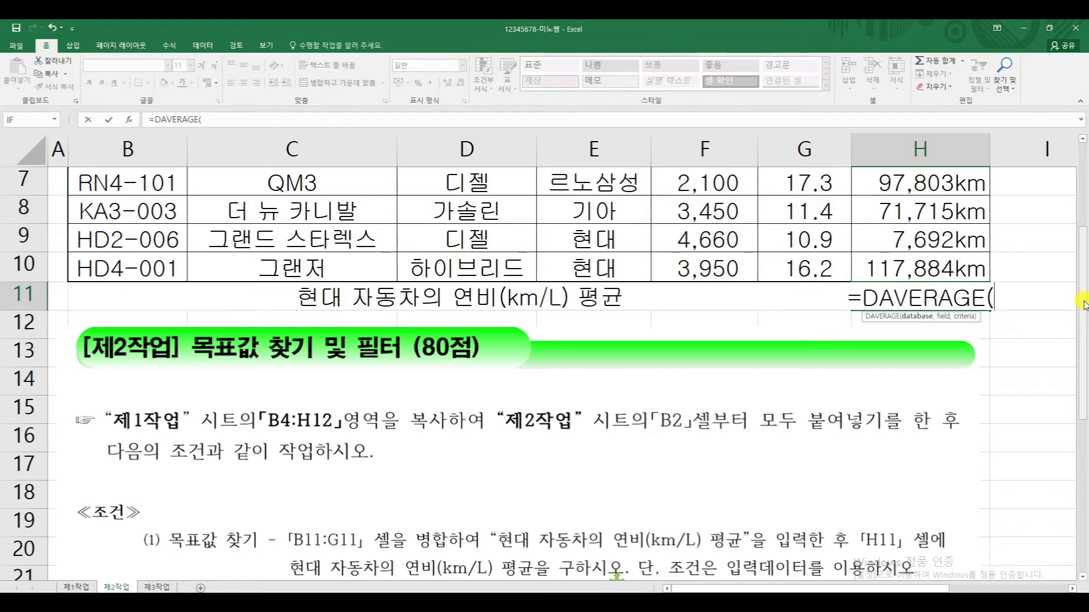
left_click_drag(1083, 303, 1083, 355)
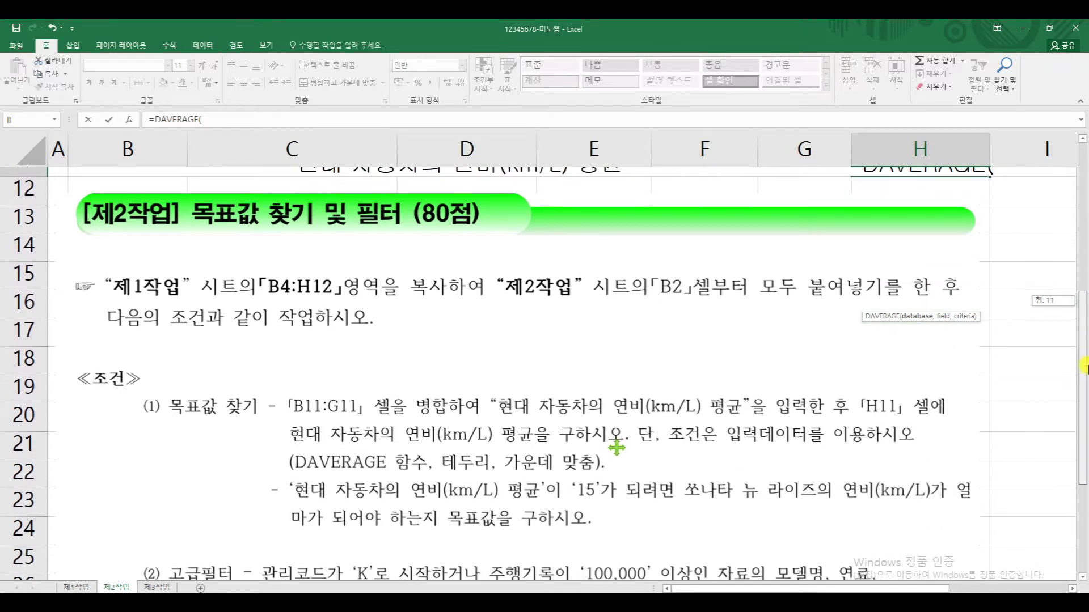
scroll(616, 448, "up", 4)
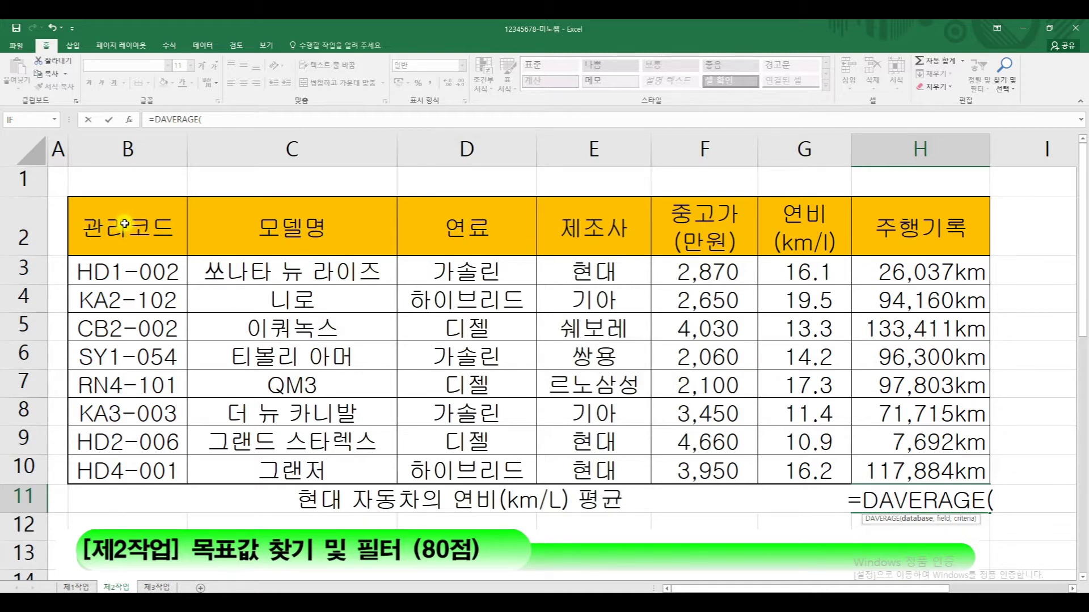
left_click_drag(118, 211, 909, 457)
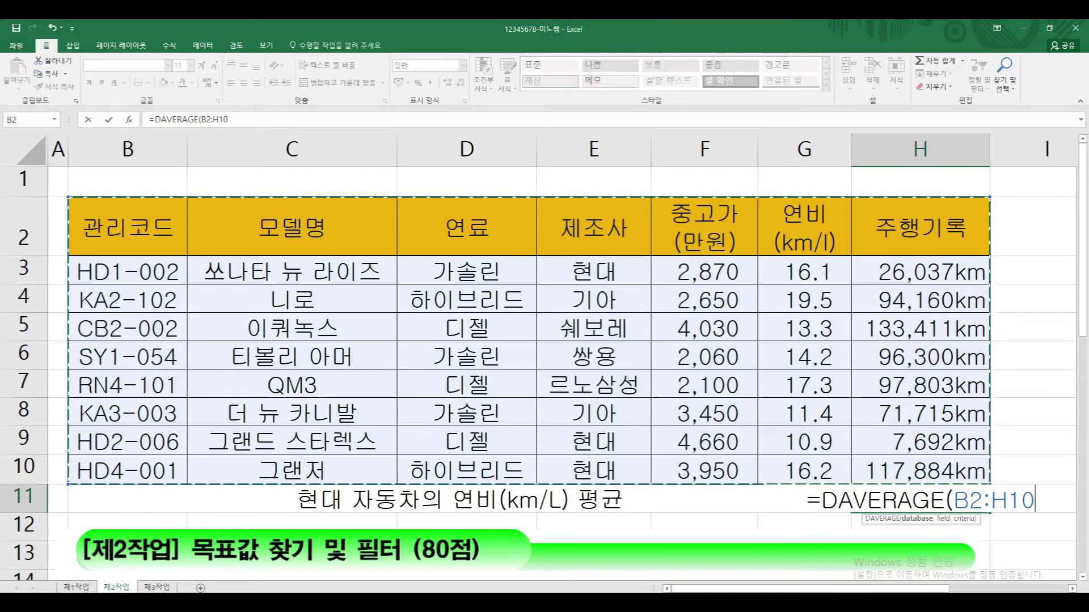
key("Escape")
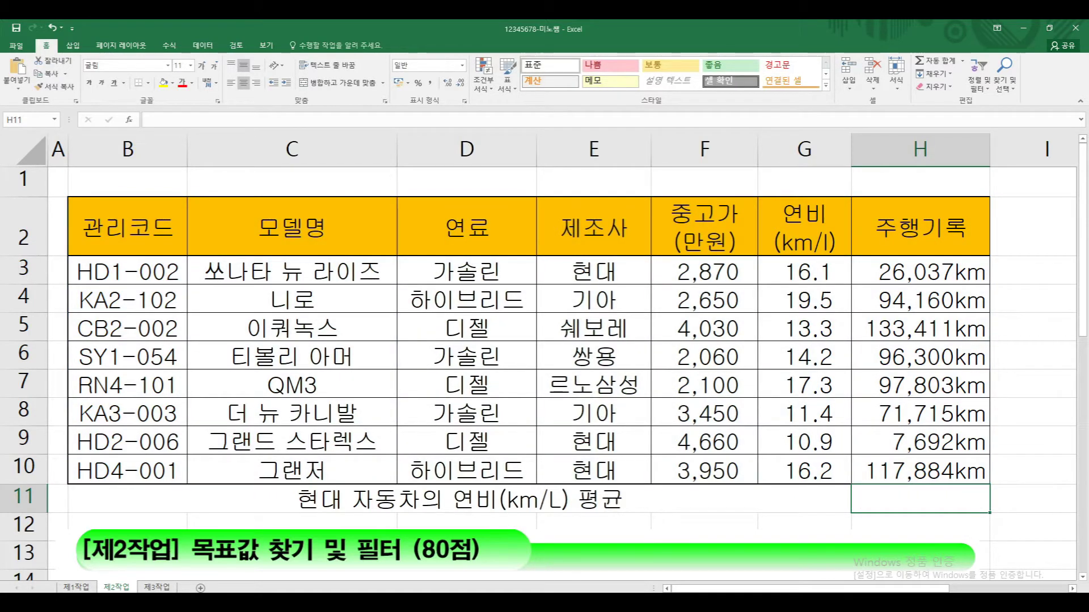
Start a DAVERAGE formula in cell H11 with the whole car table, B2:H10, as its database range
type("=d")
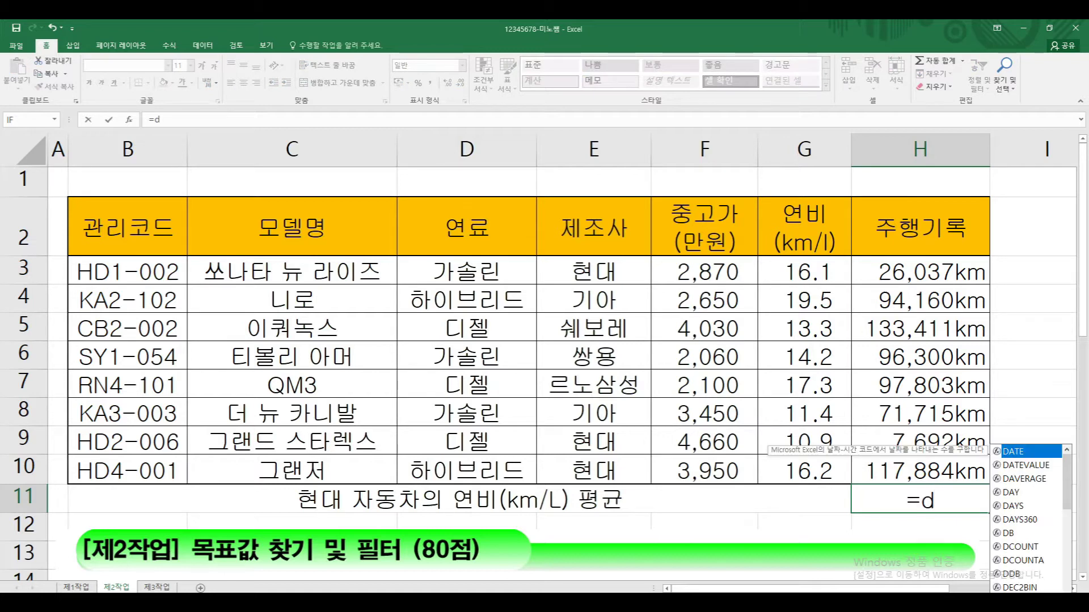
double_click(1025, 480)
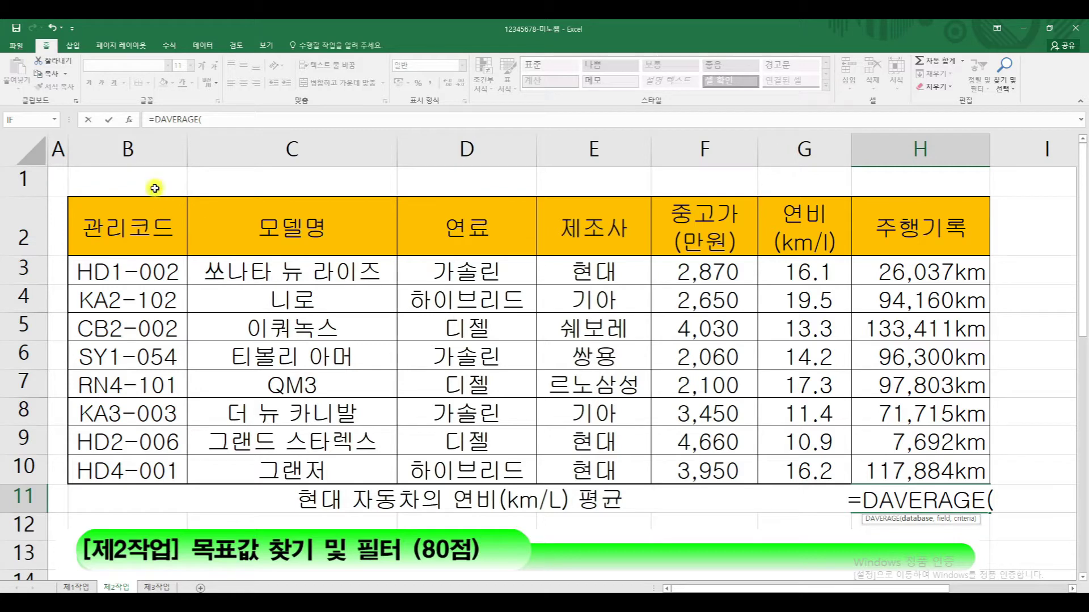
left_click(130, 121)
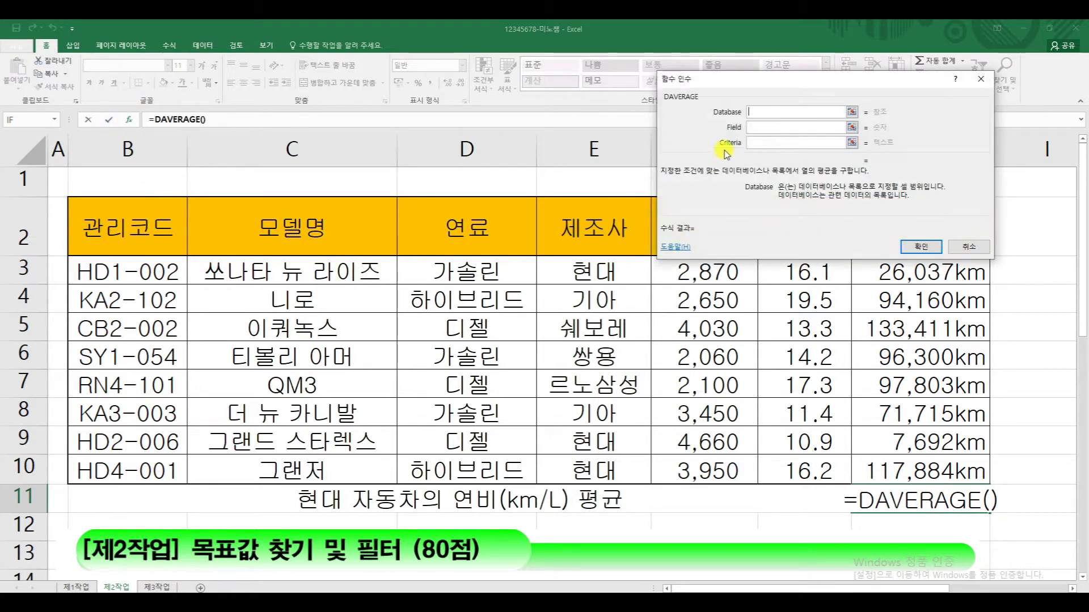
left_click_drag(776, 79, 724, 33)
left_click(94, 226)
left_click_drag(94, 225, 906, 462)
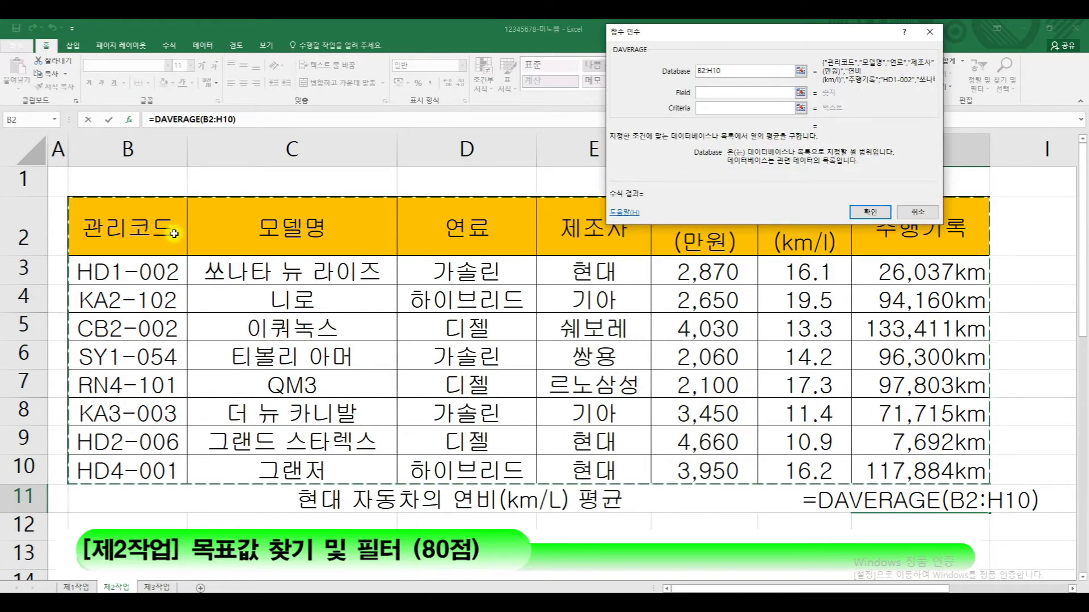
Complete the DAVERAGE arguments with field 6 and criteria range E2:E3, and enter the formula
left_click(702, 92)
left_click_drag(765, 35, 528, 37)
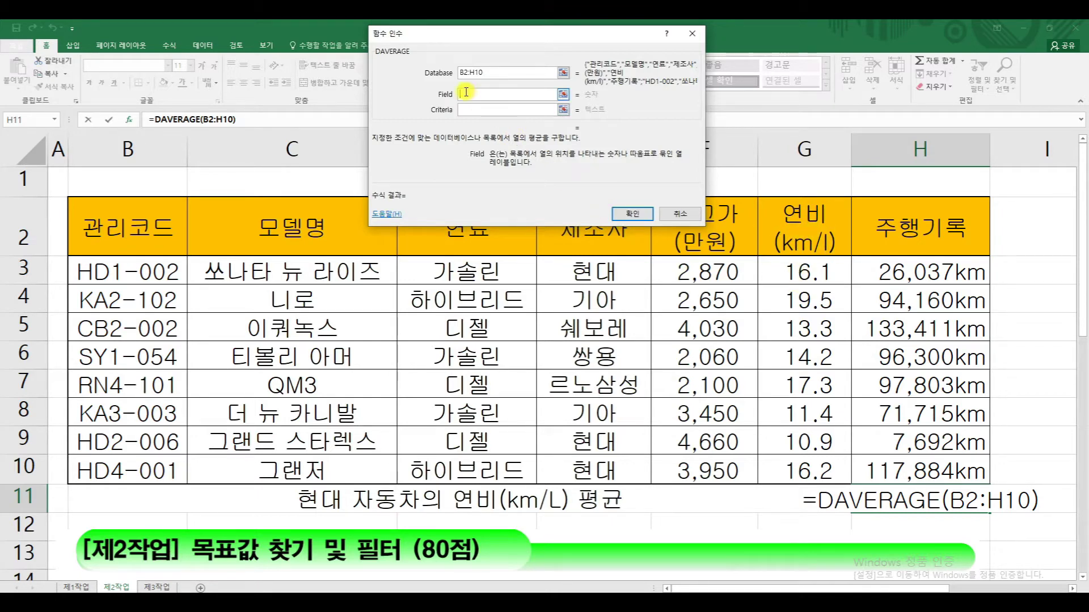
type("6")
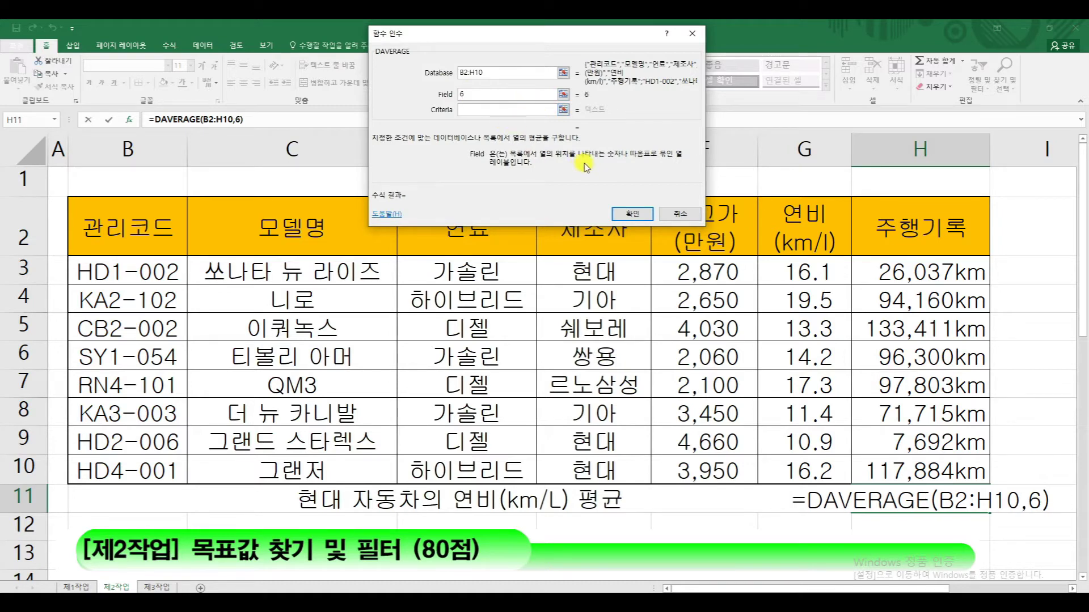
left_click(463, 109)
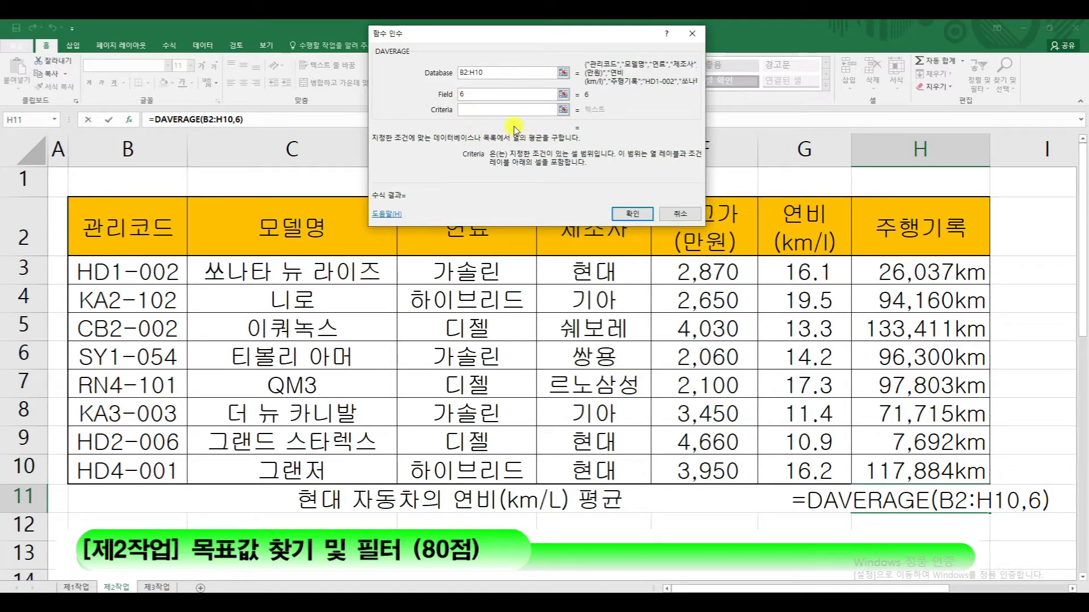
left_click_drag(534, 40, 336, 49)
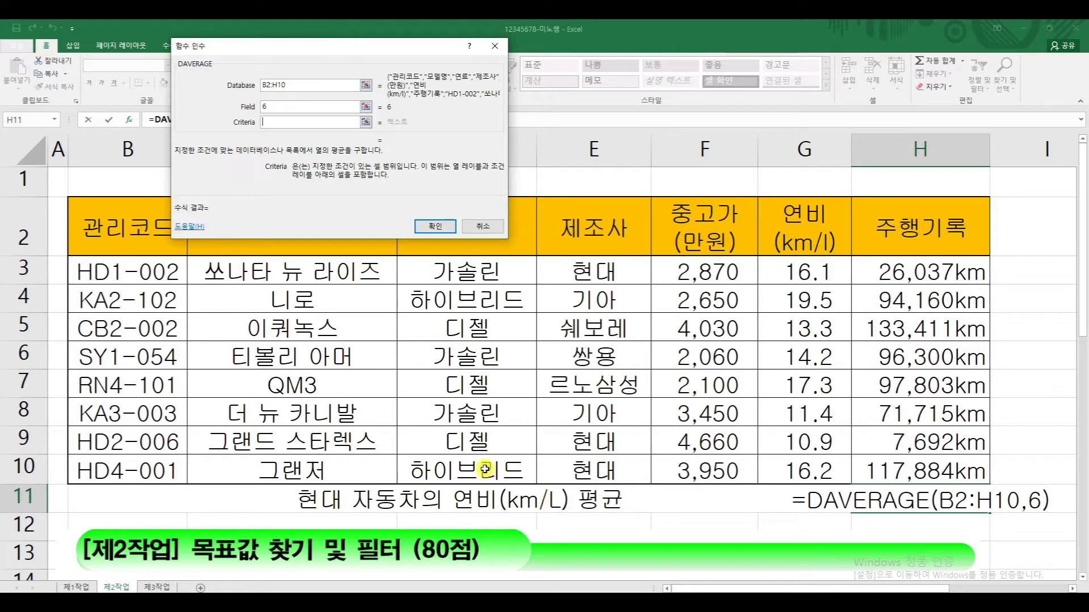
left_click(593, 226)
left_click_drag(593, 225, 596, 267)
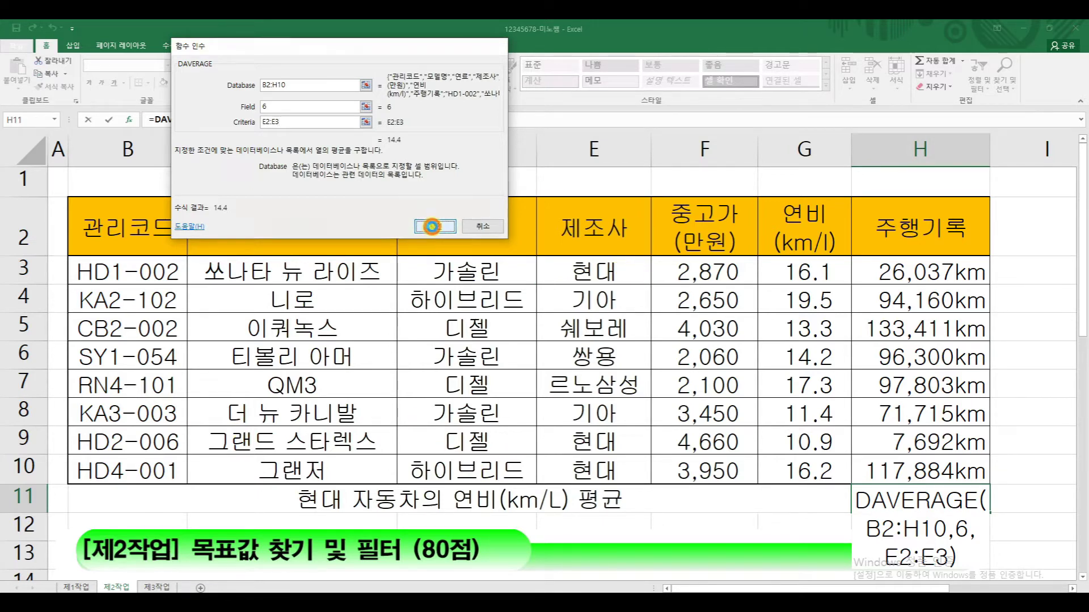
left_click(434, 227)
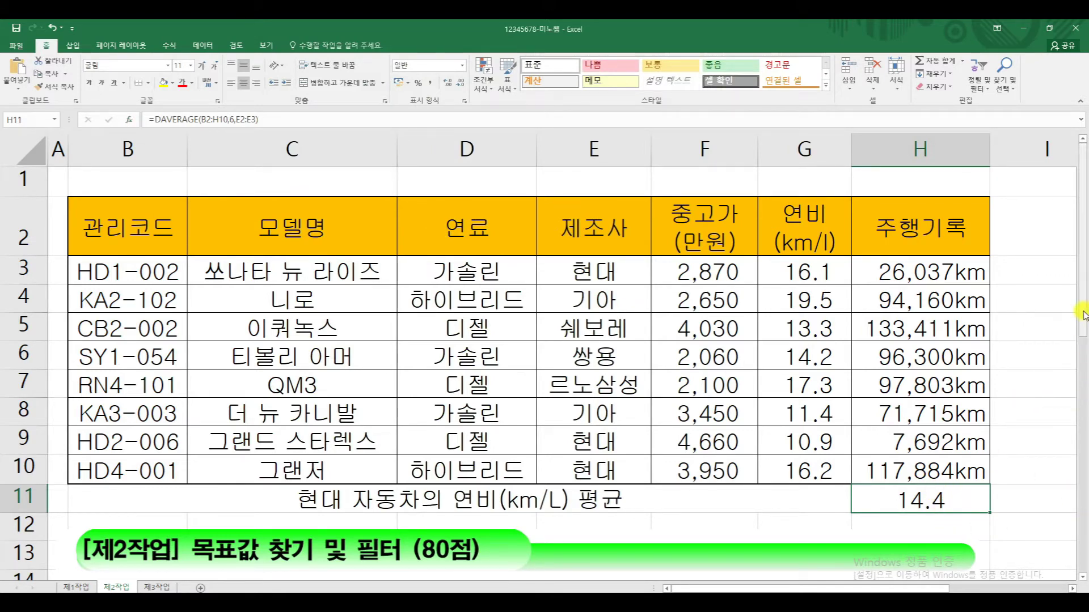
Apply all borders to the average row B11:H11 and center its contents
scroll(1083, 315, "down", 3)
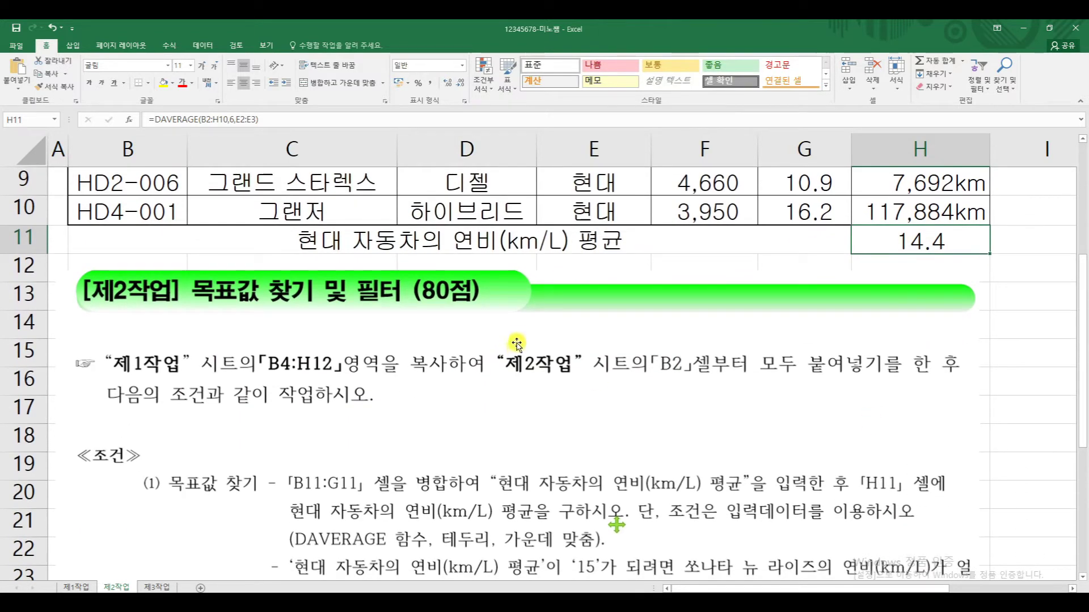
left_click(178, 242)
left_click_drag(451, 246, 872, 239)
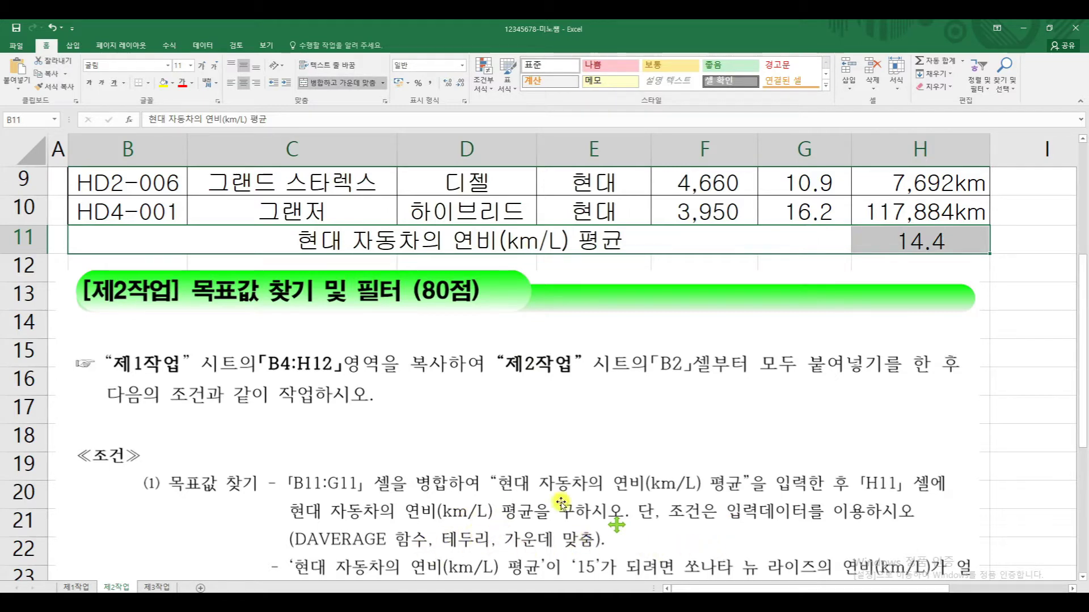
left_click(151, 83)
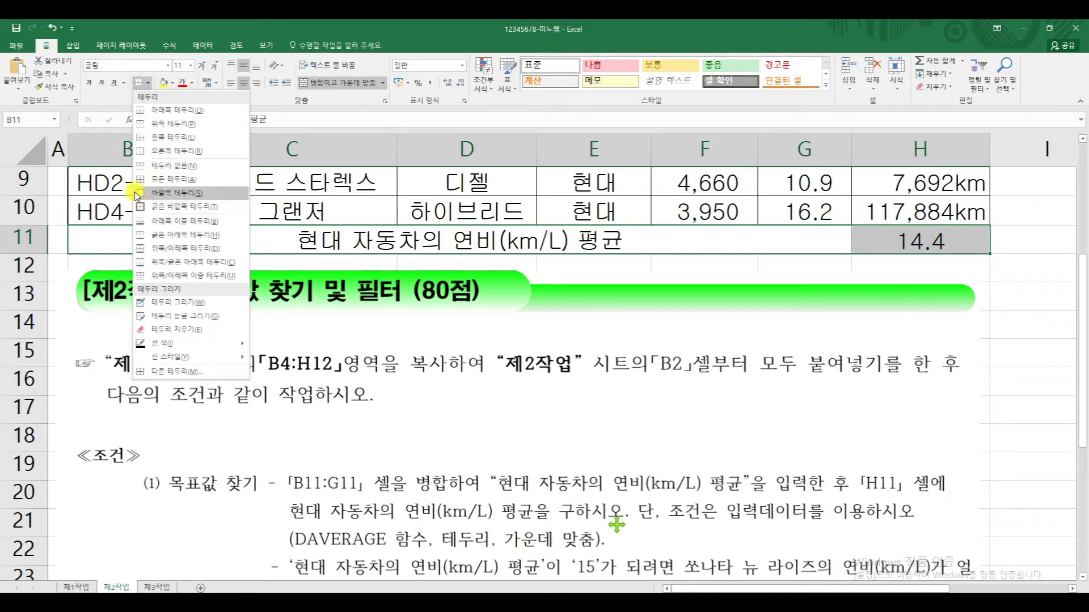
left_click(165, 180)
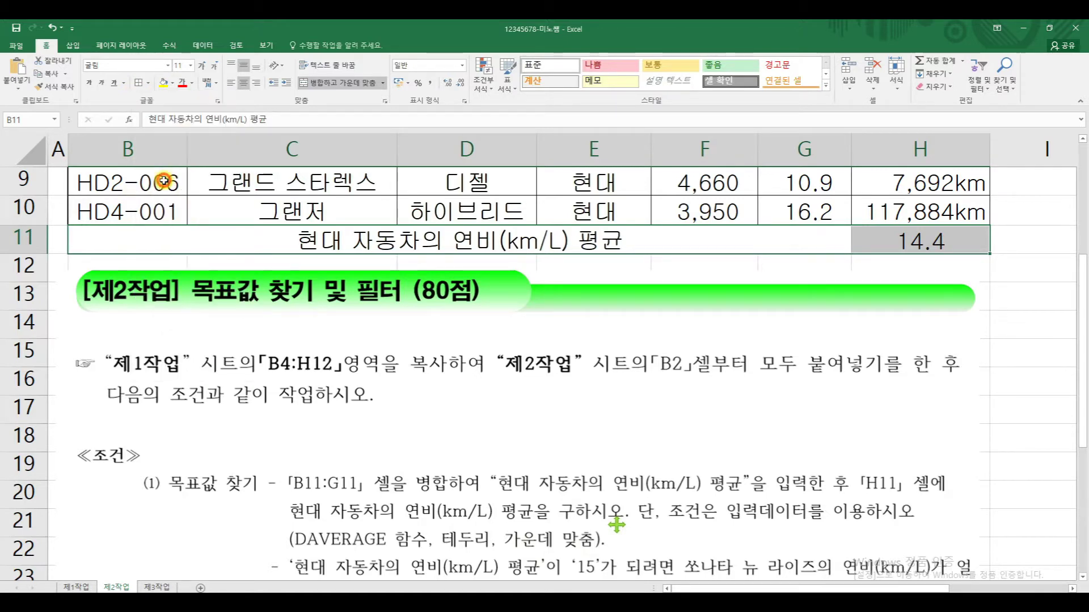
left_click(245, 85)
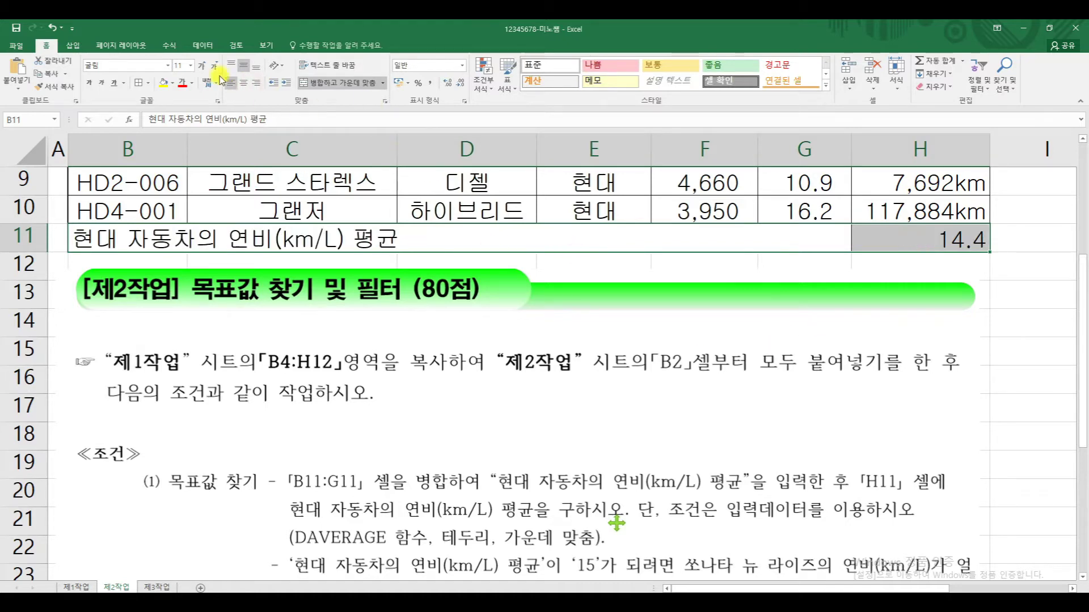
left_click(242, 85)
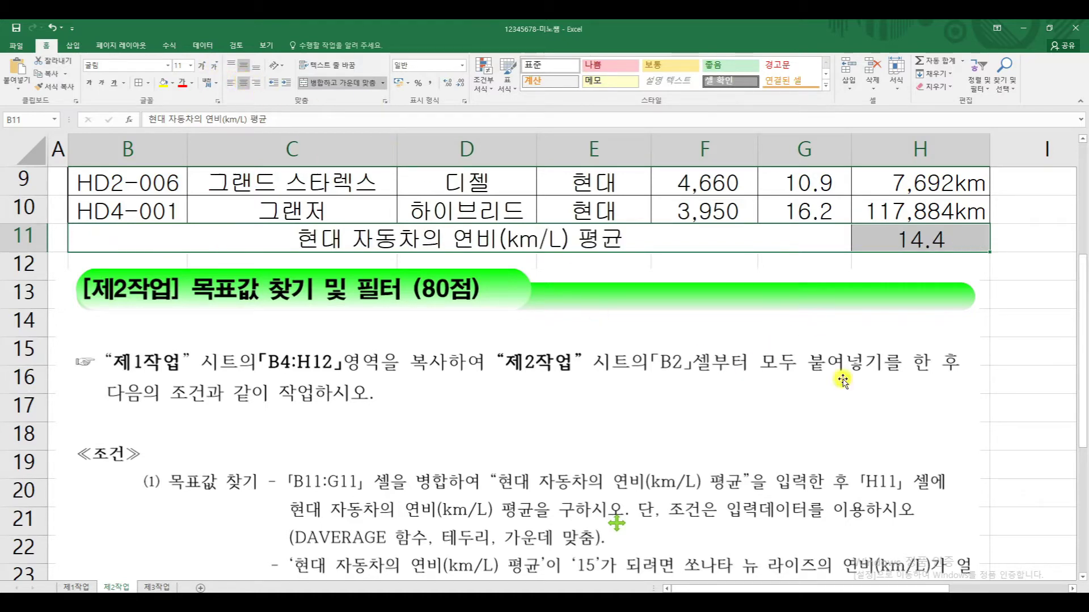
left_click(1018, 357)
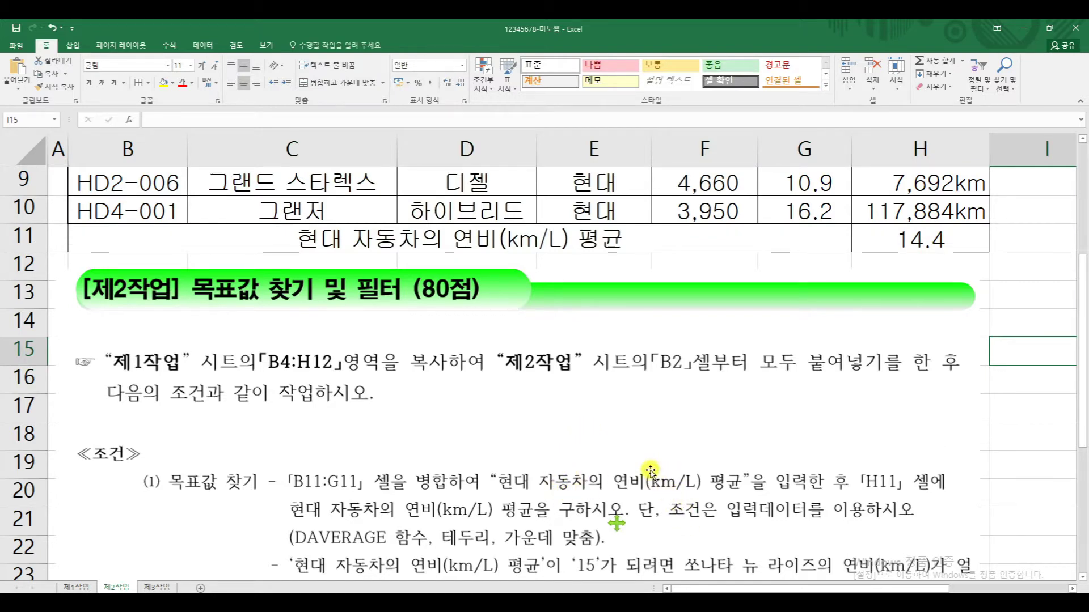
Select the average cell H11 and check the goal seek condition in the task-instruction picture
scroll(650, 470, "down", 1)
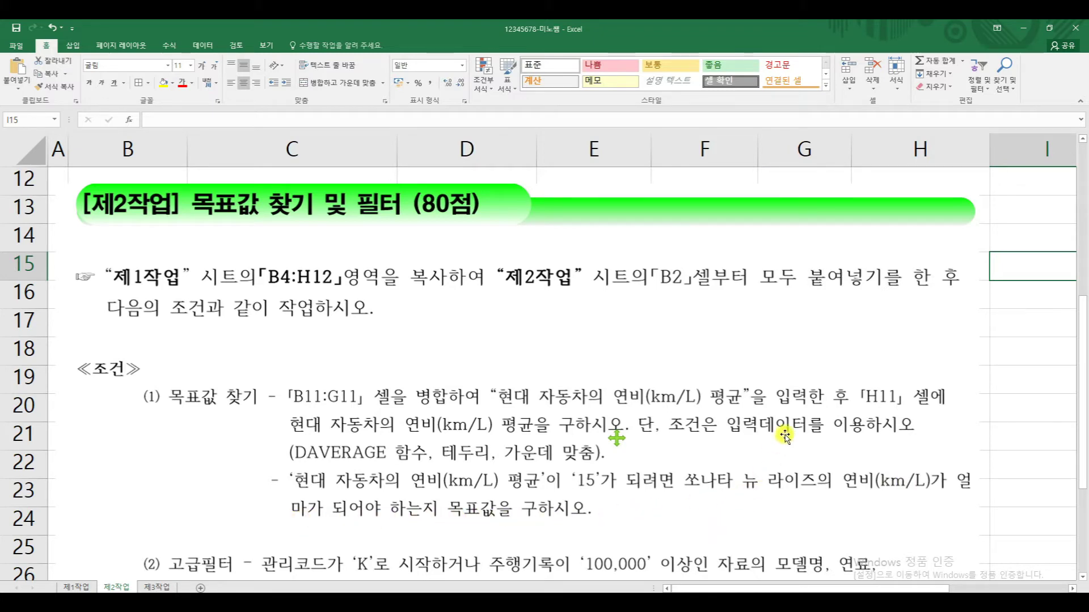
scroll(787, 429, "up", 2)
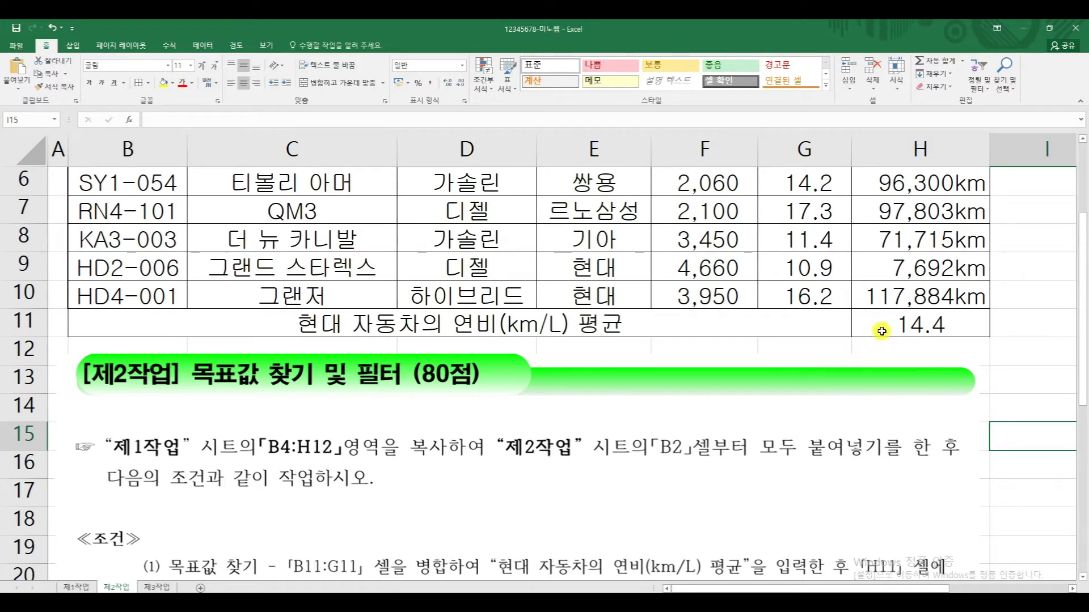
left_click(901, 325)
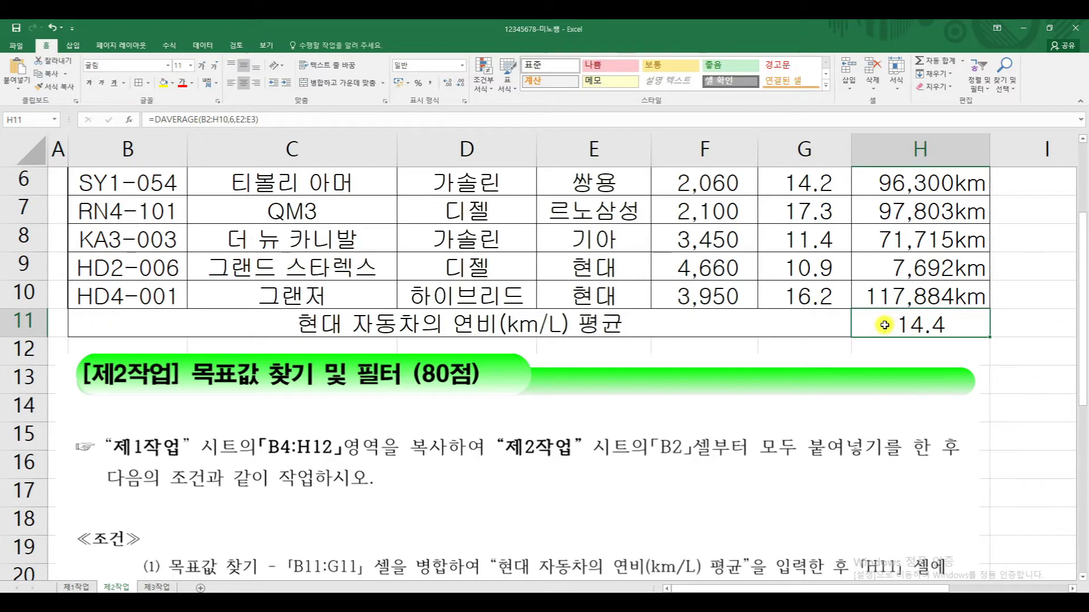
key("alt+a")
key("w")
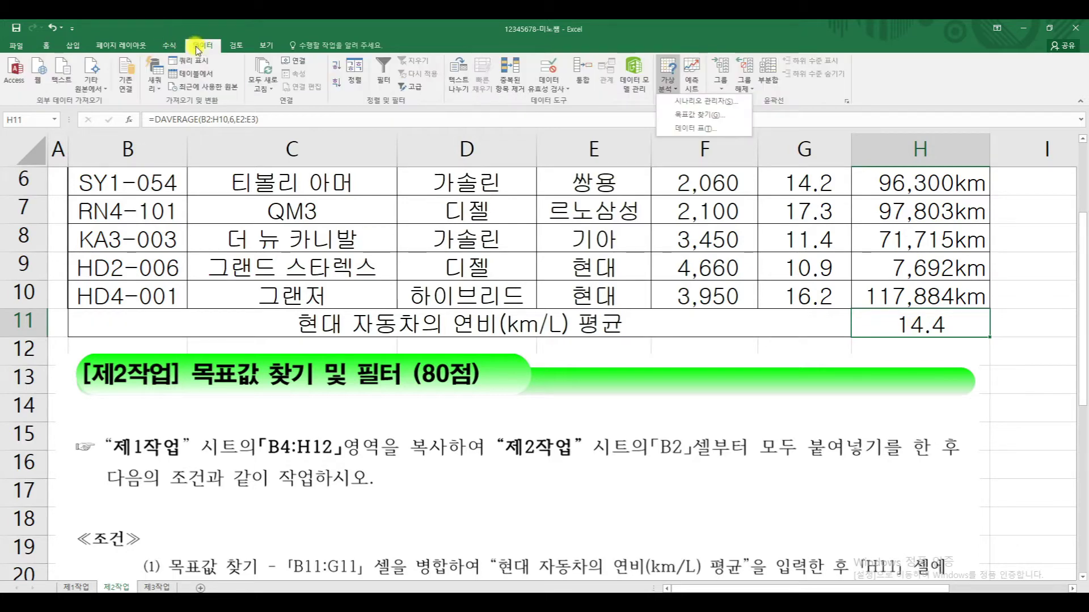
left_click(197, 50)
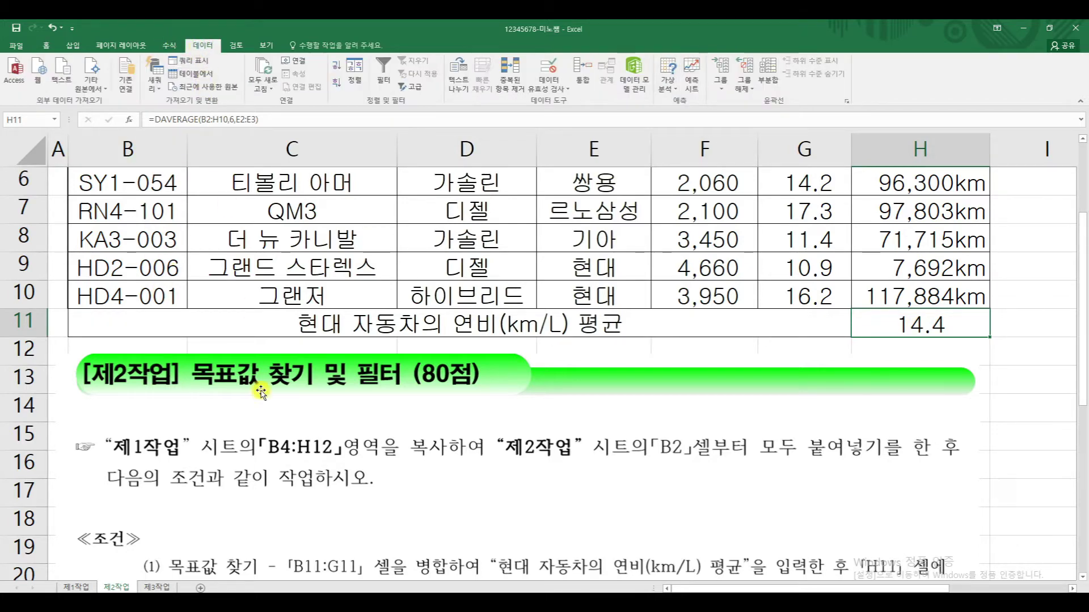
scroll(737, 511, "down", 4)
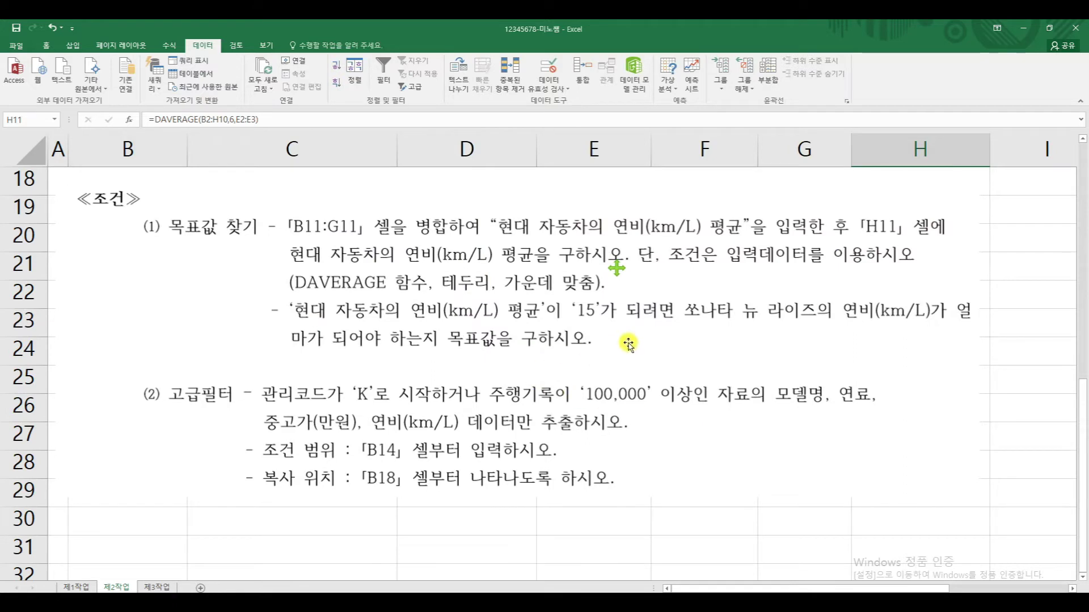
scroll(532, 293, "up", 1)
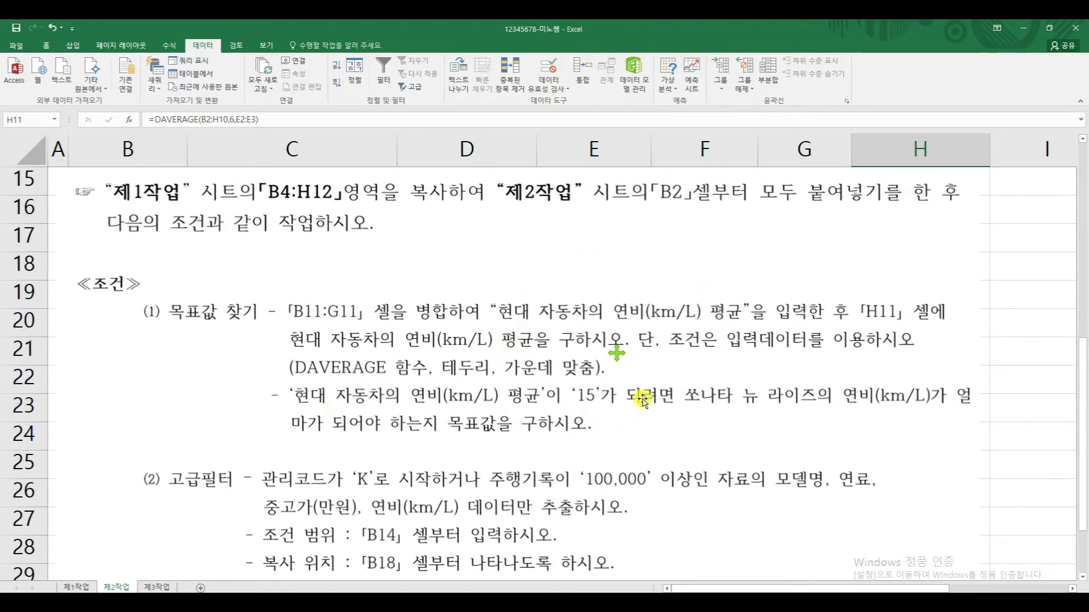
scroll(856, 324, "up", 2)
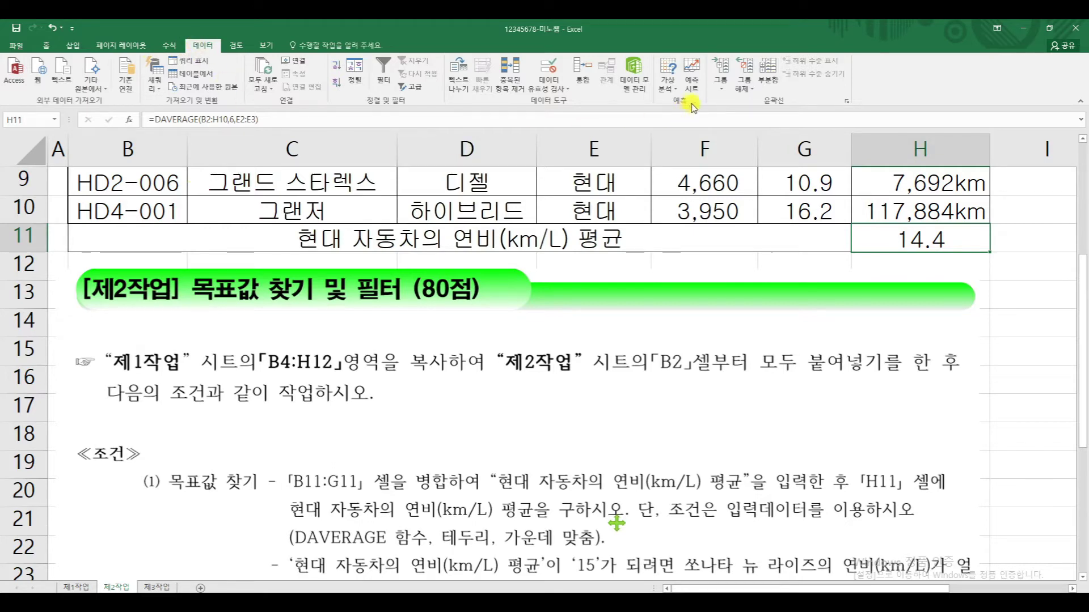
Start a goal seek on formula cell H11 with 15 as the target value
left_click(675, 89)
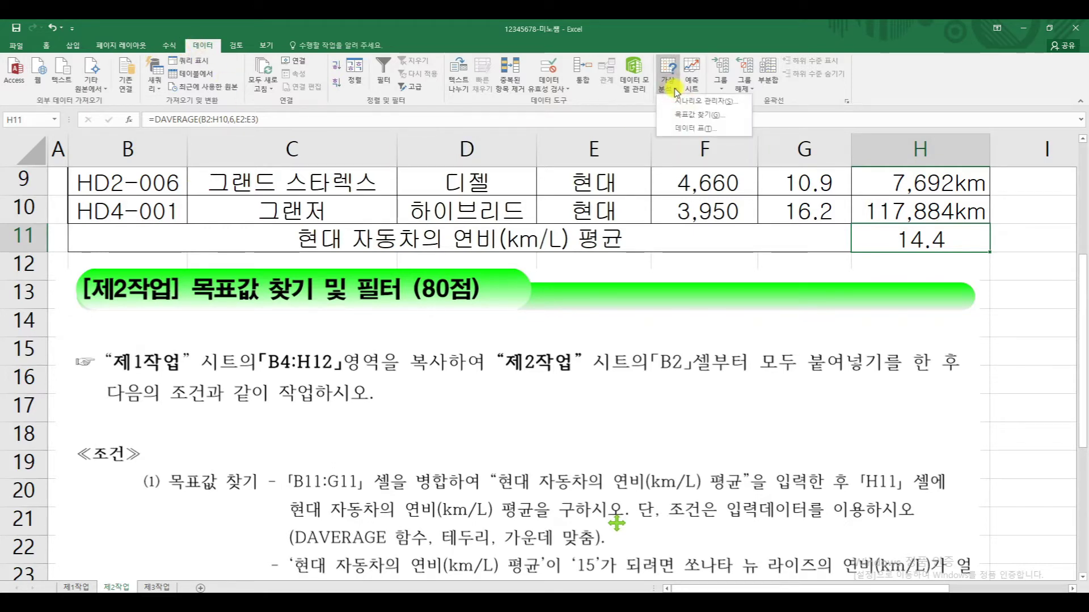
left_click(685, 116)
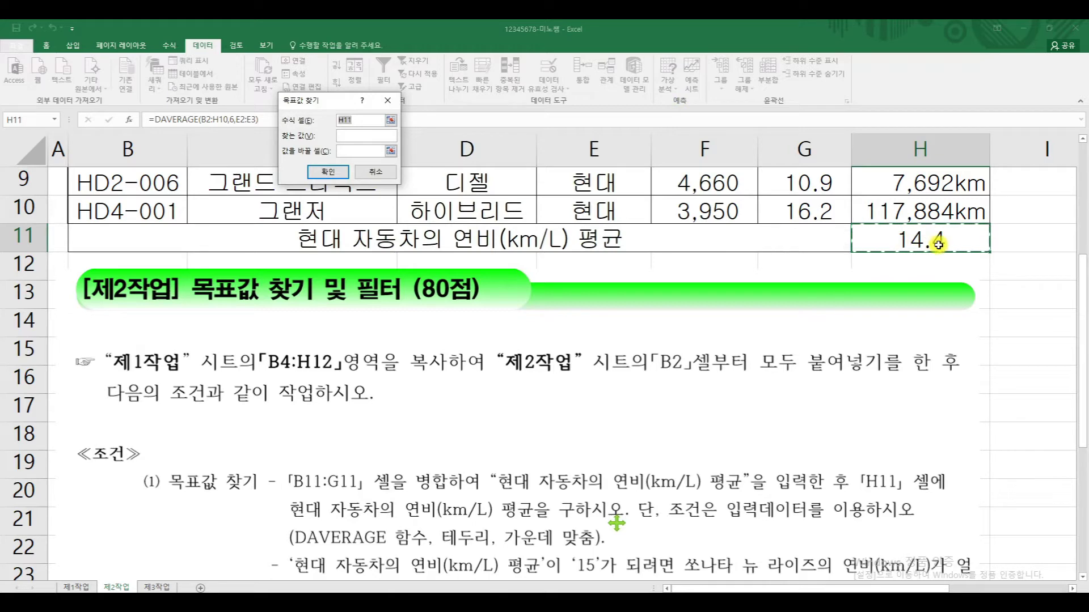
left_click_drag(346, 102, 762, 286)
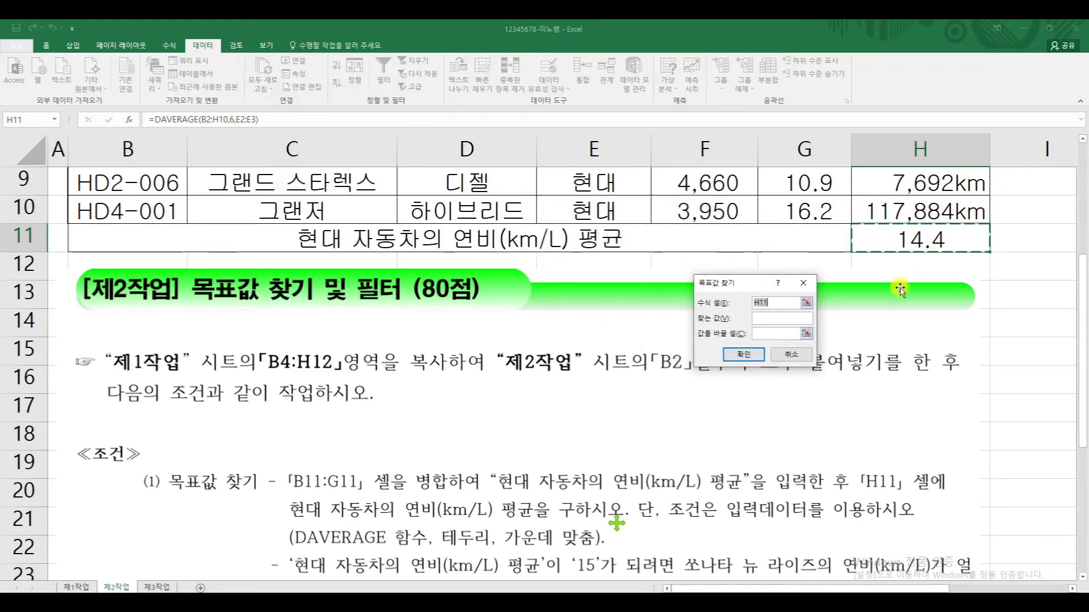
left_click(759, 318)
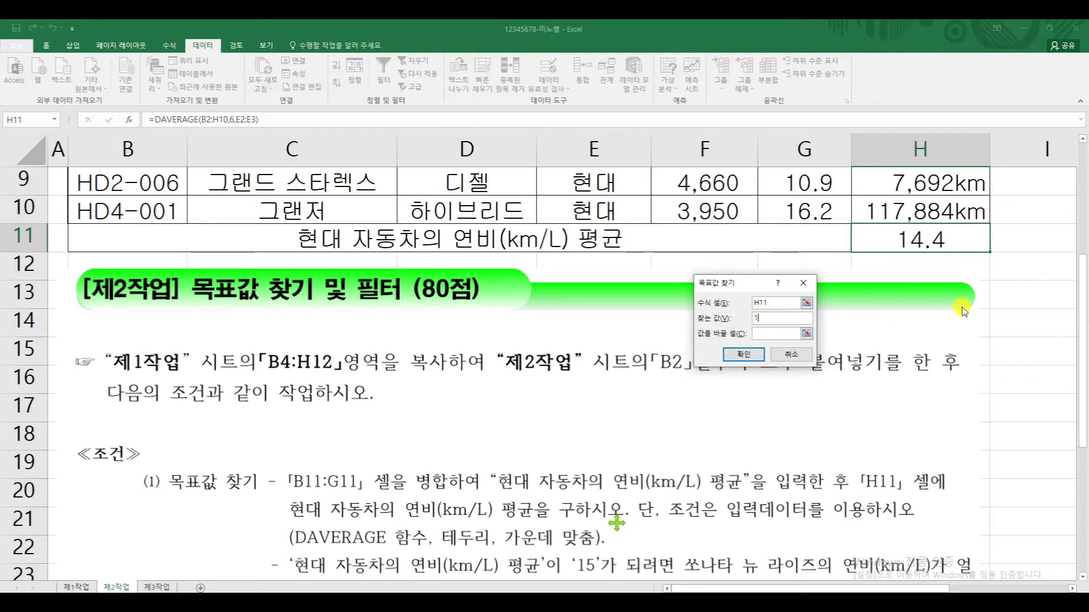
type("15")
Choose 쏘나타 뉴 라이즈's fuel-economy cell G3 as the changing cell, run the goal seek and keep its solution
left_click(764, 335)
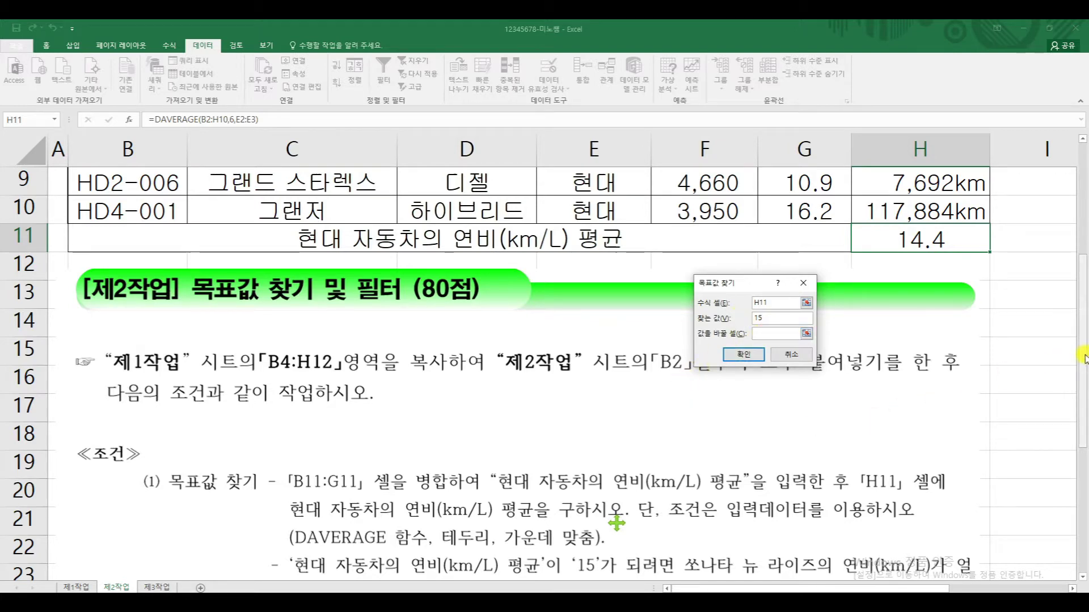
scroll(1082, 359, "up", 3)
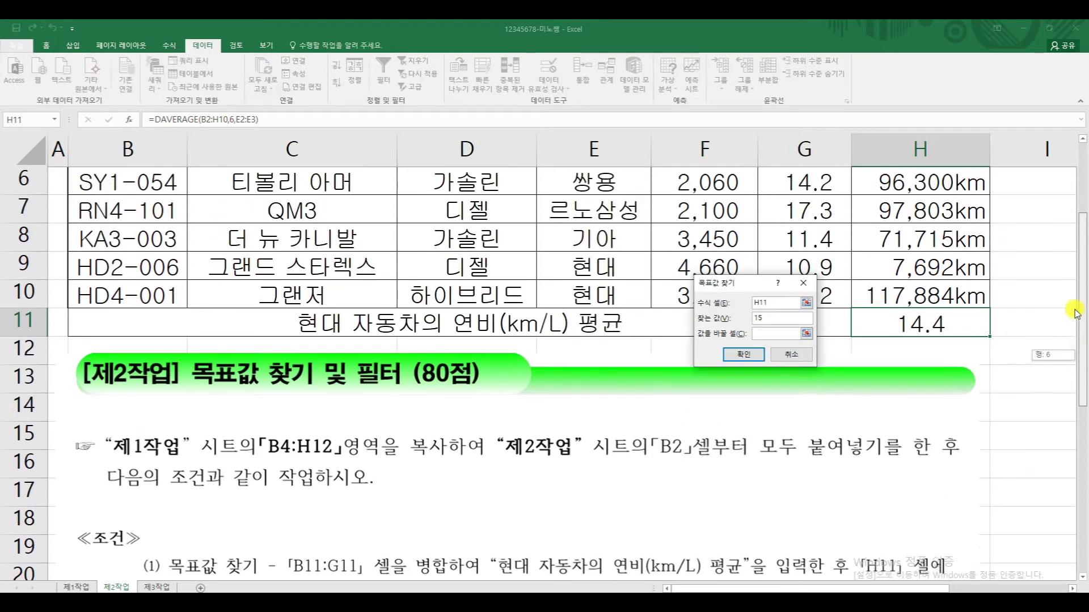
left_click_drag(758, 283, 540, 167)
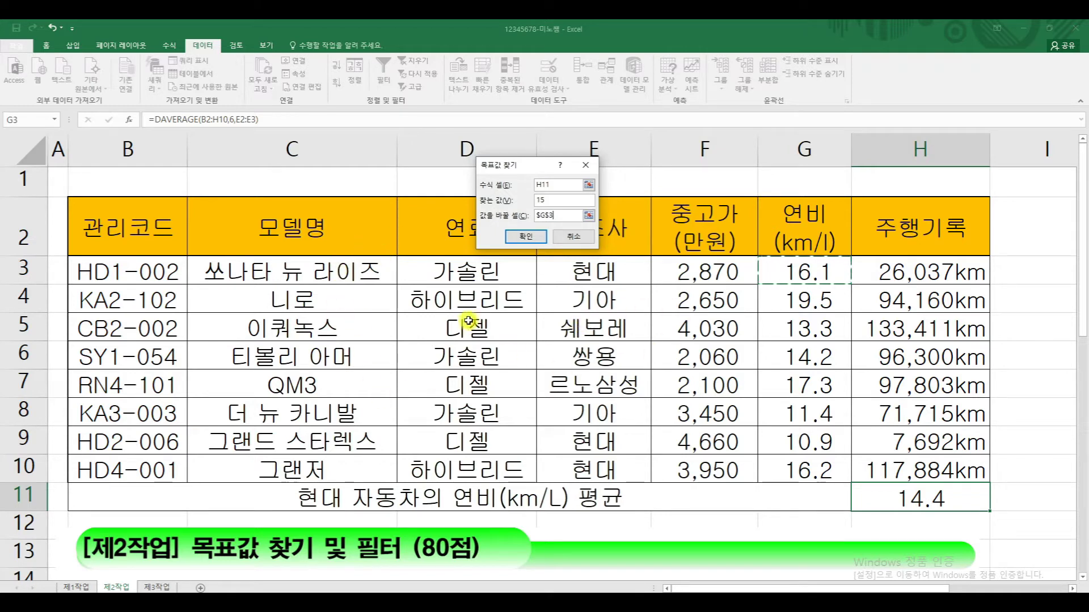
left_click(532, 240)
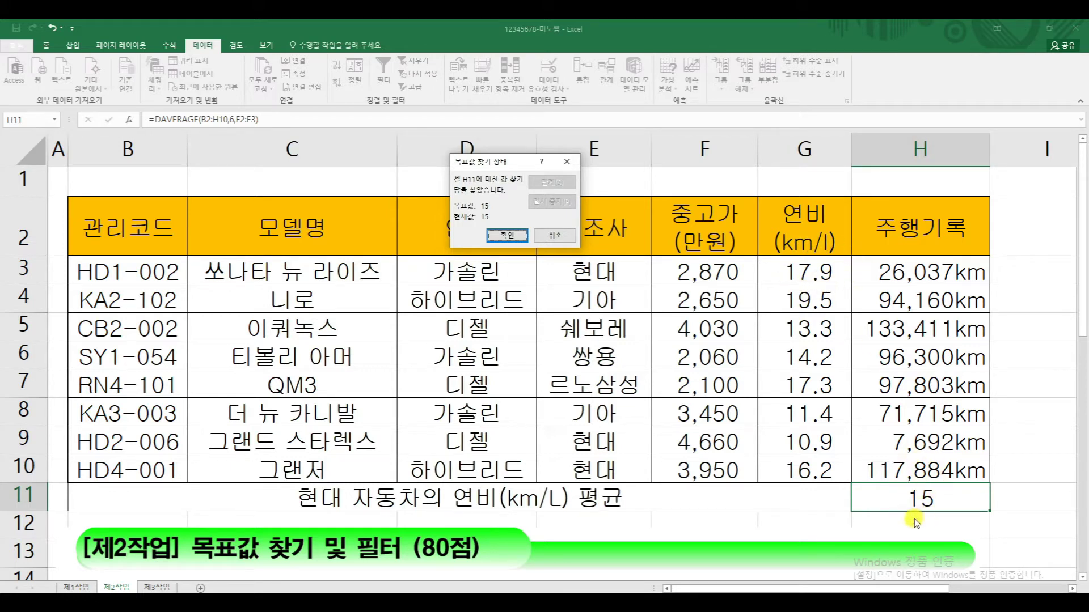
left_click(510, 235)
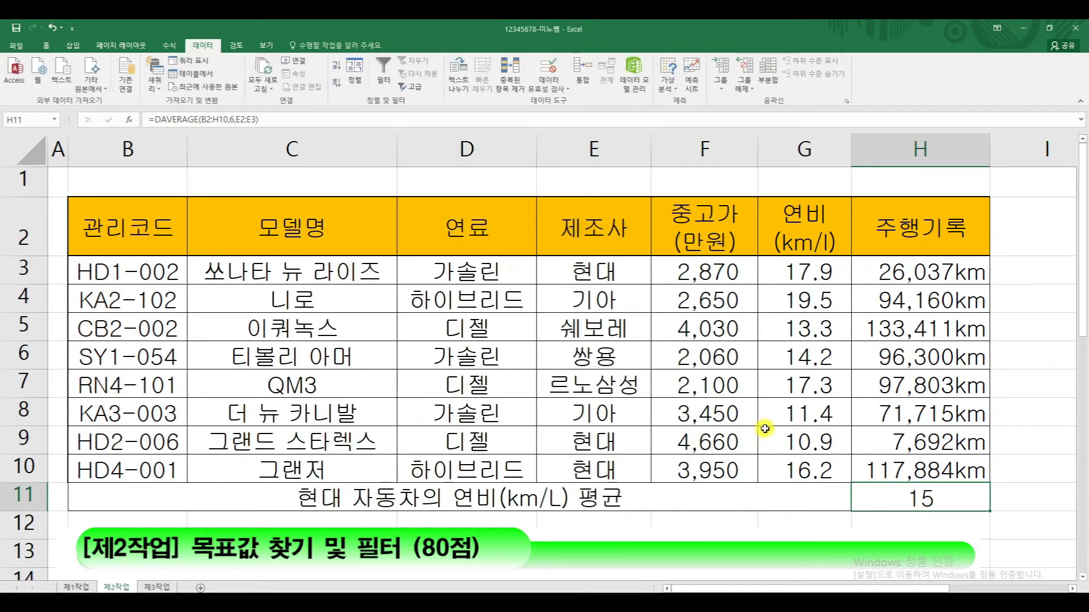
scroll(764, 429, "down", 6)
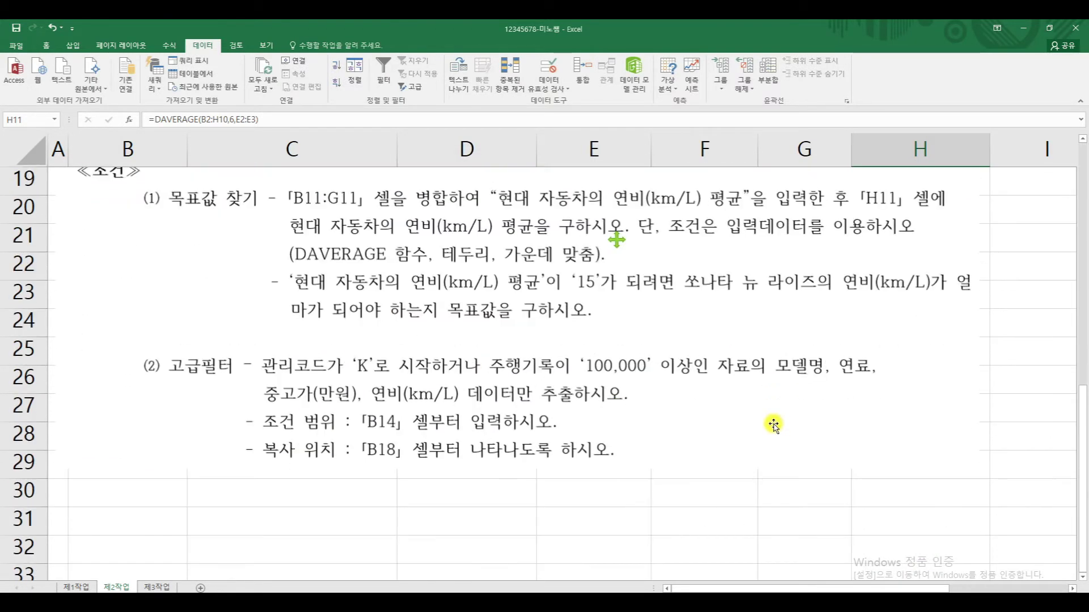
Examine the advanced filter conditions, output columns, criteria range and copy location in the task-instruction picture
left_click(367, 385)
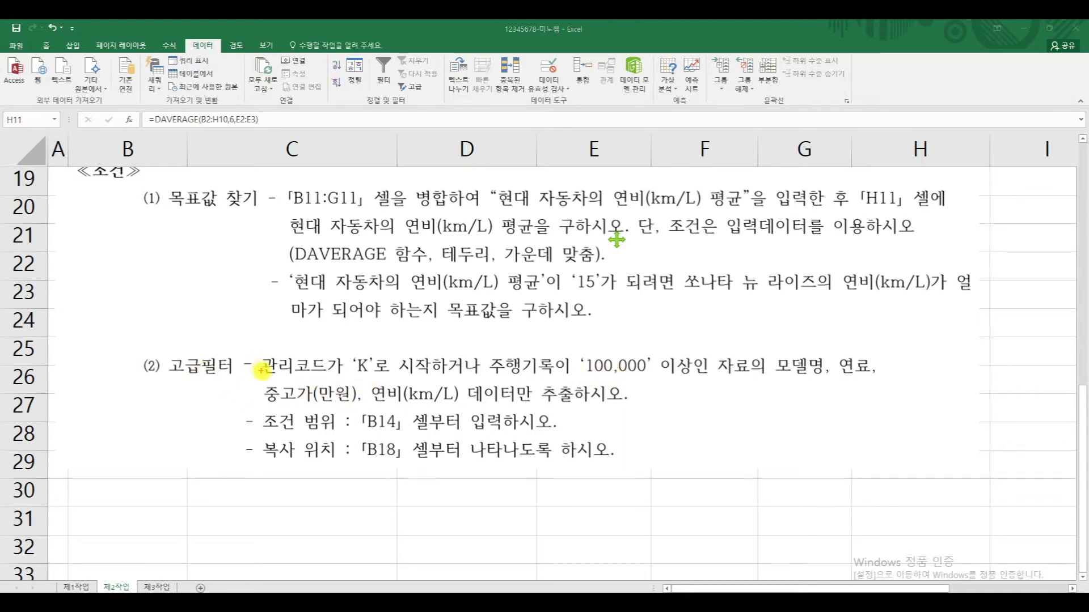
mouse_move(264, 376)
left_mouse_down()
mouse_move(392, 386)
mouse_move(351, 343)
mouse_move(341, 392)
mouse_move(363, 388)
left_mouse_up()
mouse_move(485, 376)
left_mouse_down()
mouse_move(601, 388)
mouse_move(676, 363)
mouse_move(661, 345)
mouse_move(584, 356)
mouse_move(604, 392)
mouse_move(626, 383)
left_mouse_up()
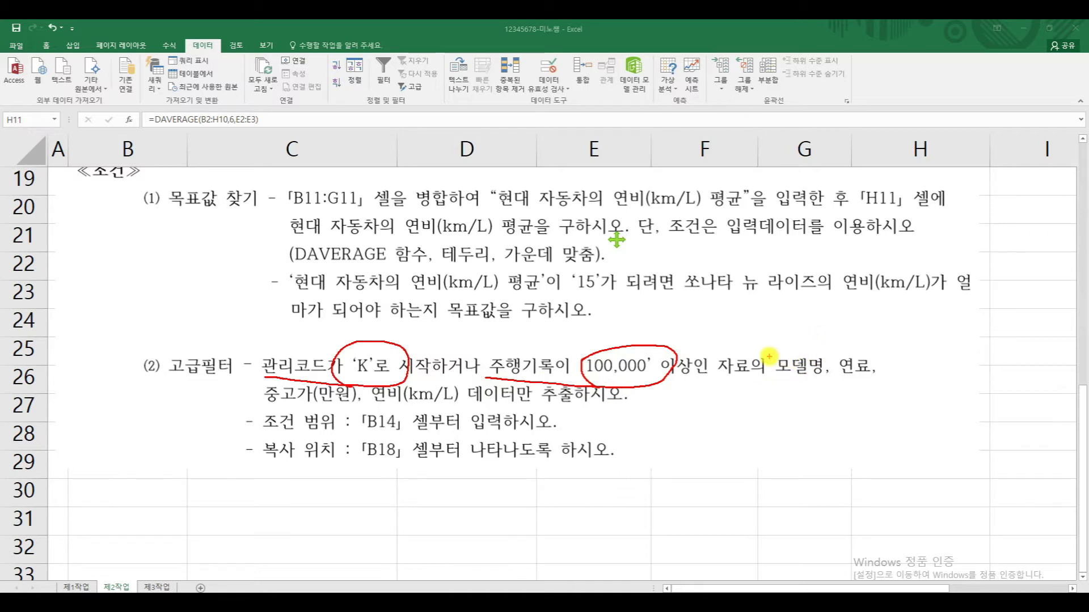
mouse_move(771, 353)
left_mouse_down()
mouse_move(844, 381)
mouse_move(886, 382)
left_mouse_up()
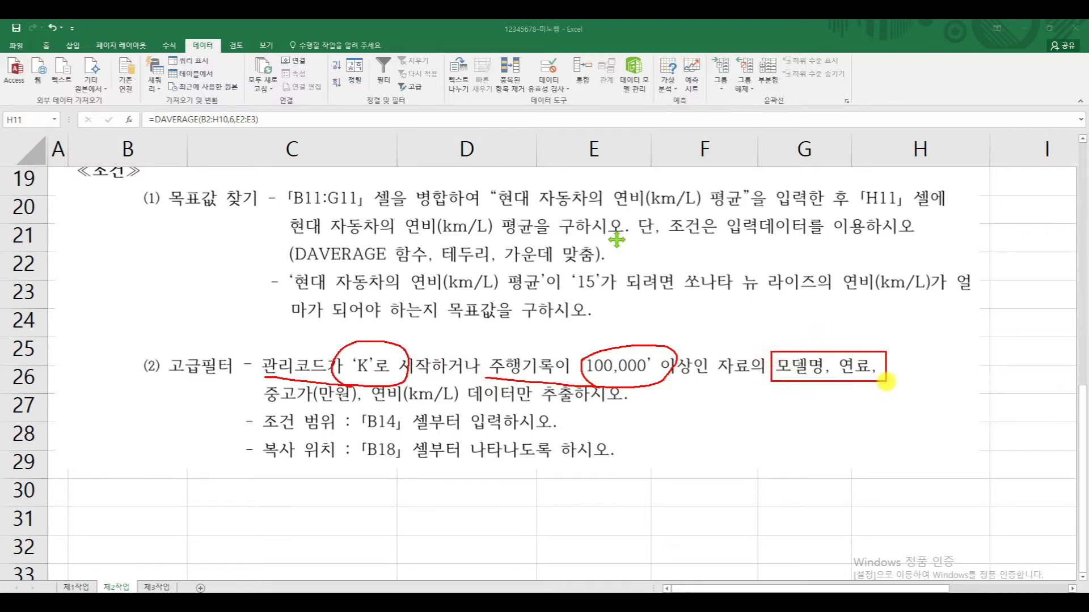
mouse_move(263, 384)
left_mouse_down()
mouse_move(272, 397)
mouse_move(523, 407)
left_mouse_up()
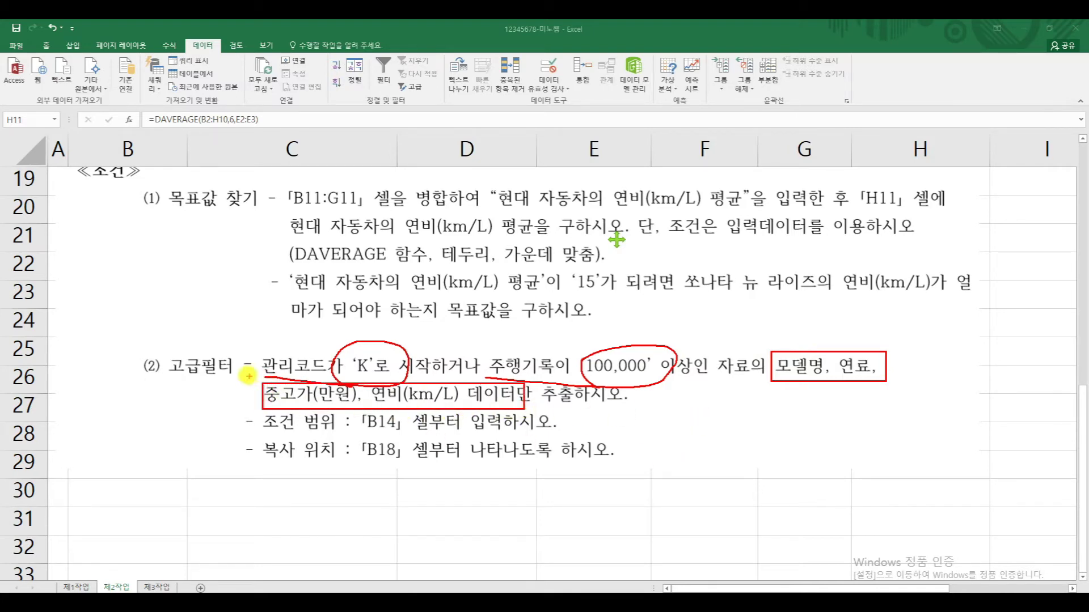
left_click_drag(258, 352, 327, 380)
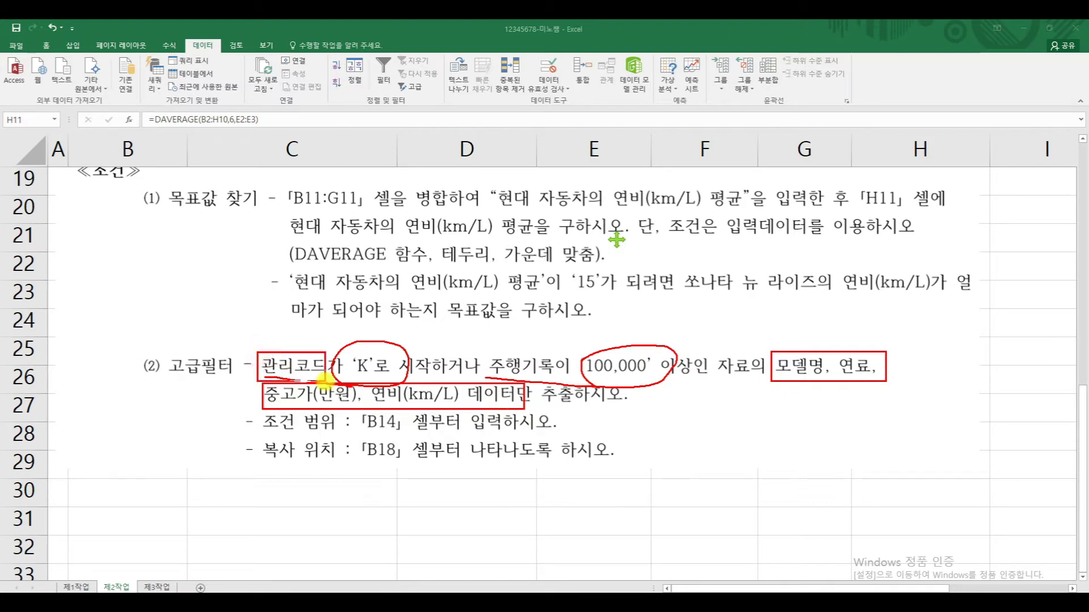
mouse_move(487, 348)
left_mouse_down()
mouse_move(513, 377)
mouse_move(568, 379)
left_mouse_up()
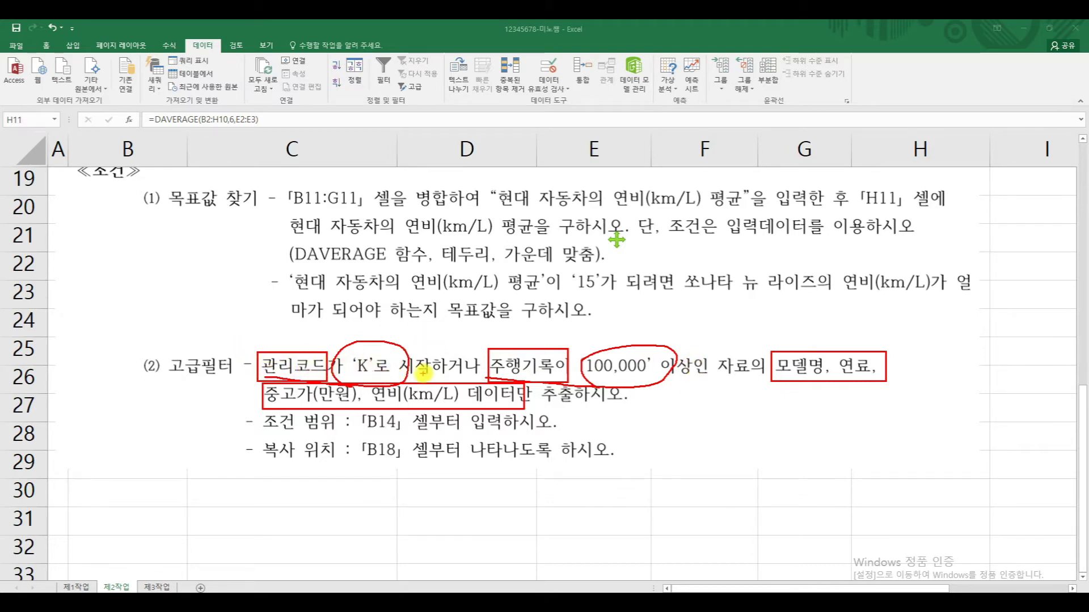
mouse_move(470, 377)
left_mouse_down()
mouse_move(451, 382)
mouse_move(425, 363)
mouse_move(459, 342)
mouse_move(487, 357)
mouse_move(463, 382)
left_mouse_up()
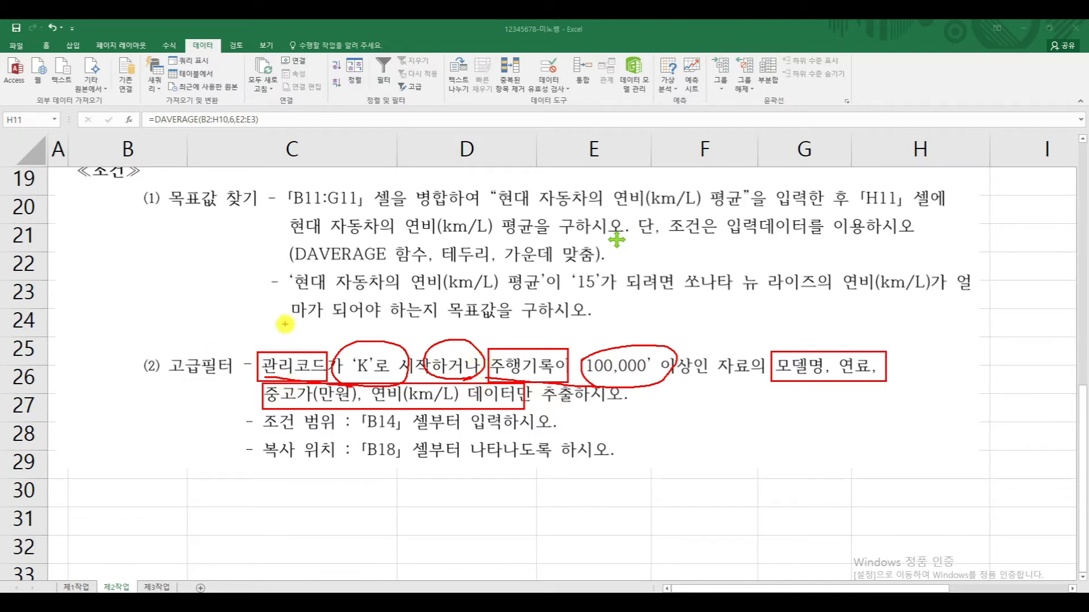
mouse_move(436, 350)
left_mouse_down()
mouse_move(435, 388)
mouse_move(475, 344)
mouse_move(431, 358)
left_mouse_up()
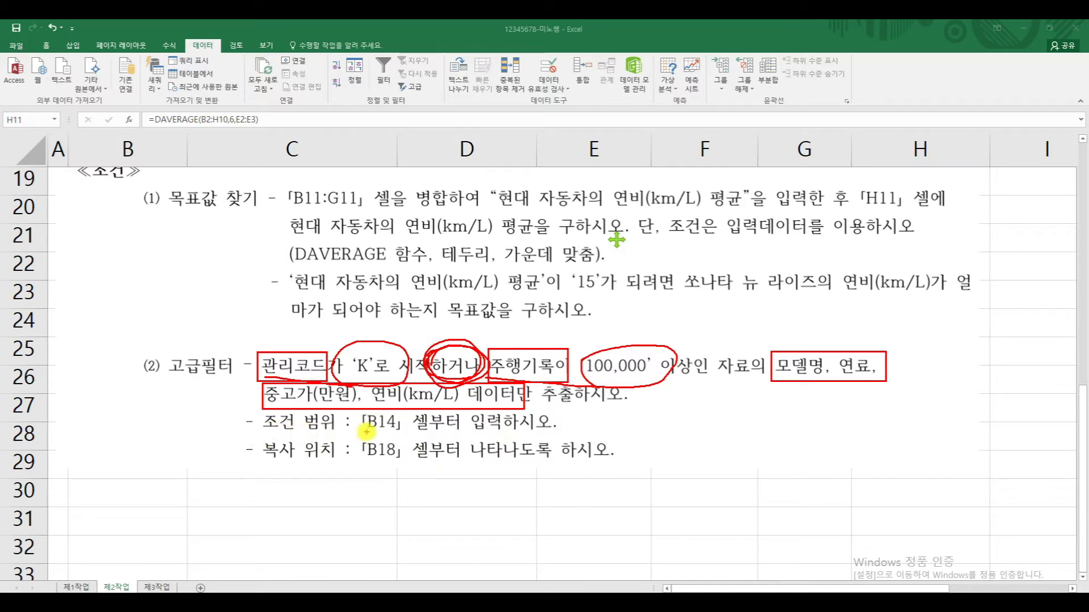
left_click_drag(352, 432, 351, 426)
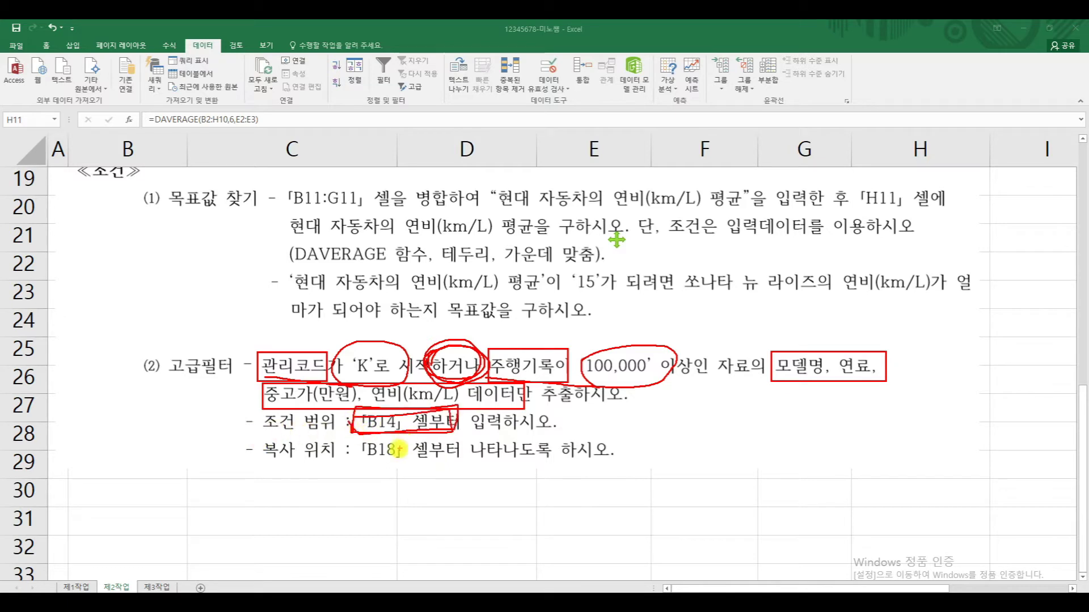
mouse_move(361, 440)
left_mouse_down()
mouse_move(352, 469)
mouse_move(452, 470)
mouse_move(365, 435)
left_mouse_up()
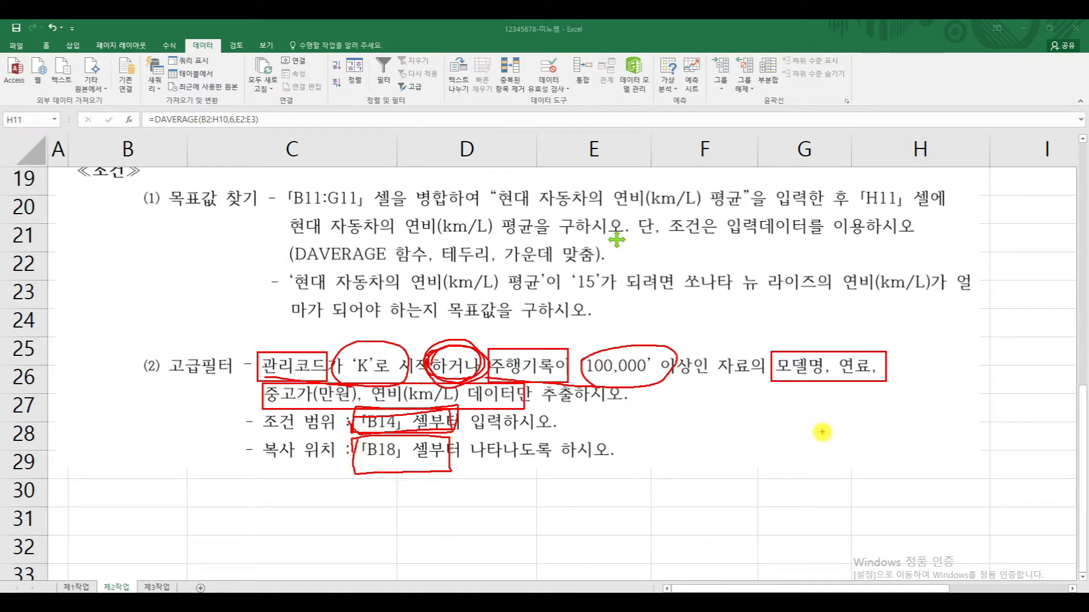
key("Escape")
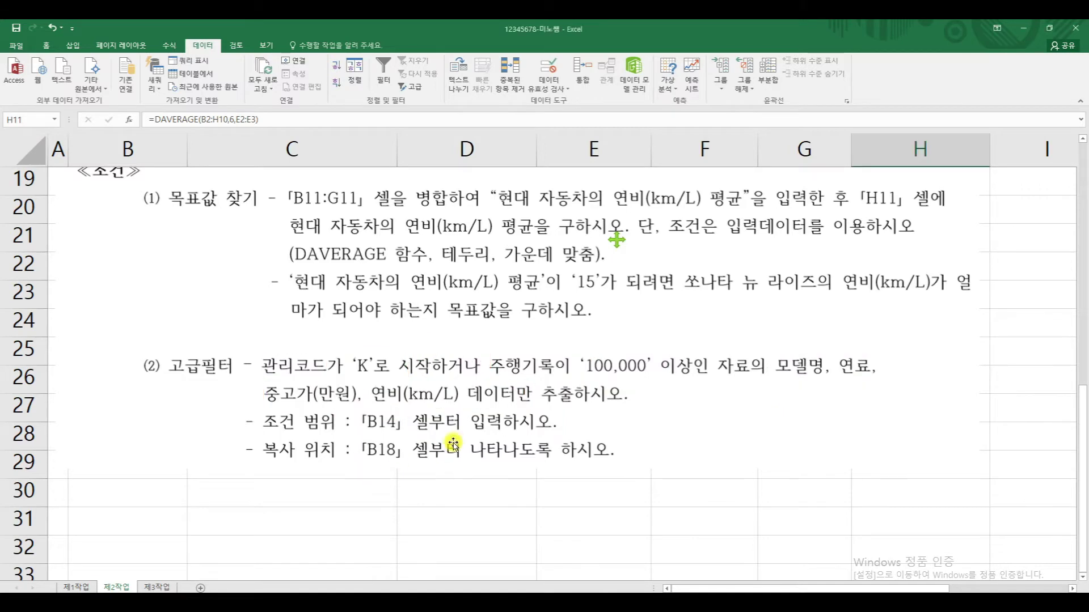
Copy the 관리코드 and 주행기록 headers from B2 and H2 to the criteria range starting at B14
scroll(771, 385, "up", 4)
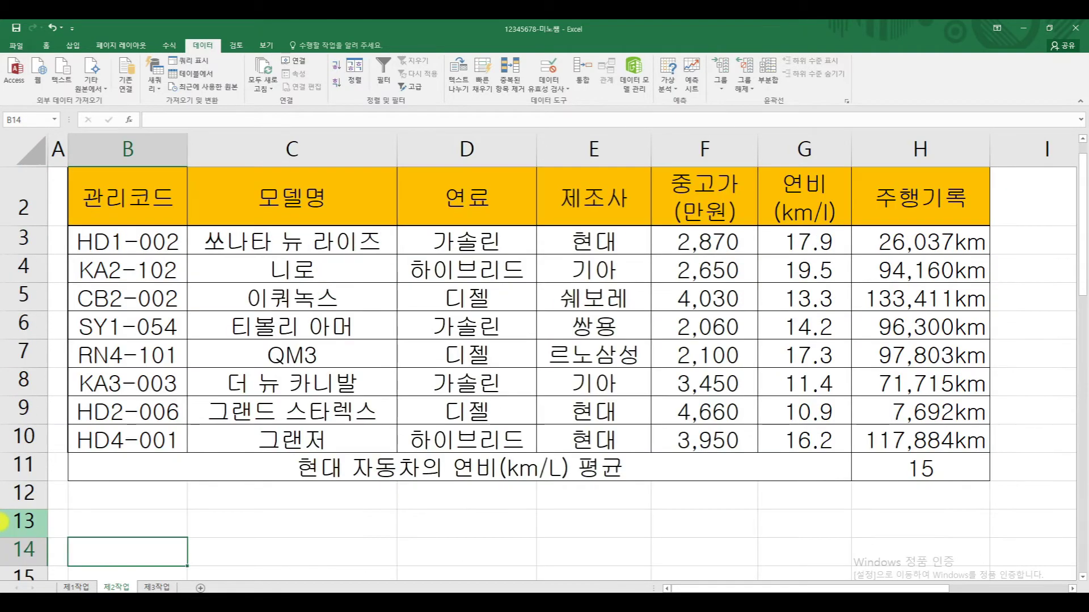
left_click(148, 206)
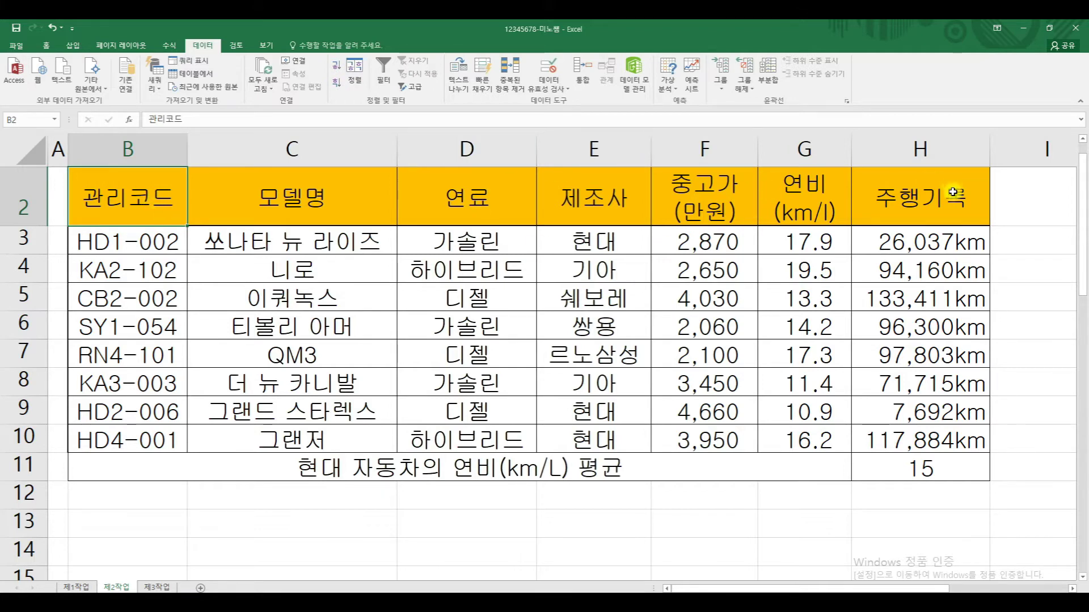
left_click(885, 213, "ctrl")
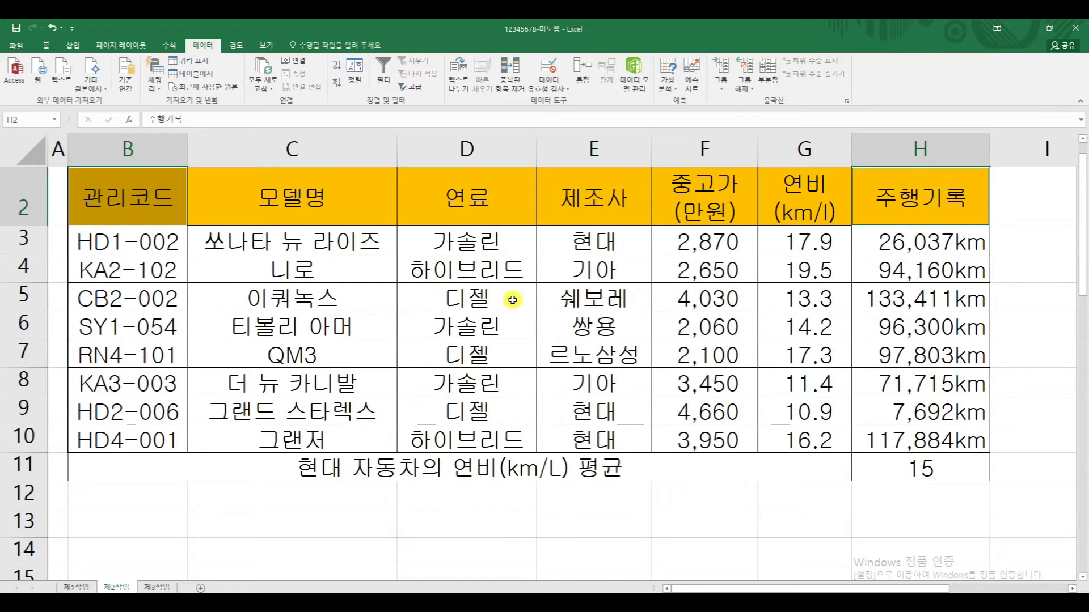
key("ctrl+c")
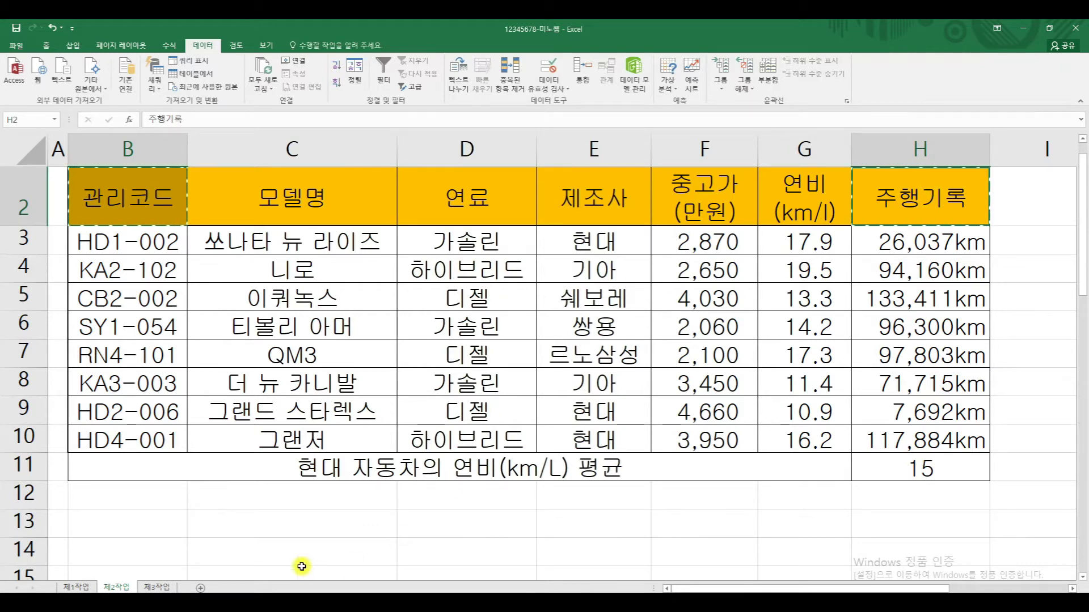
left_click(107, 549)
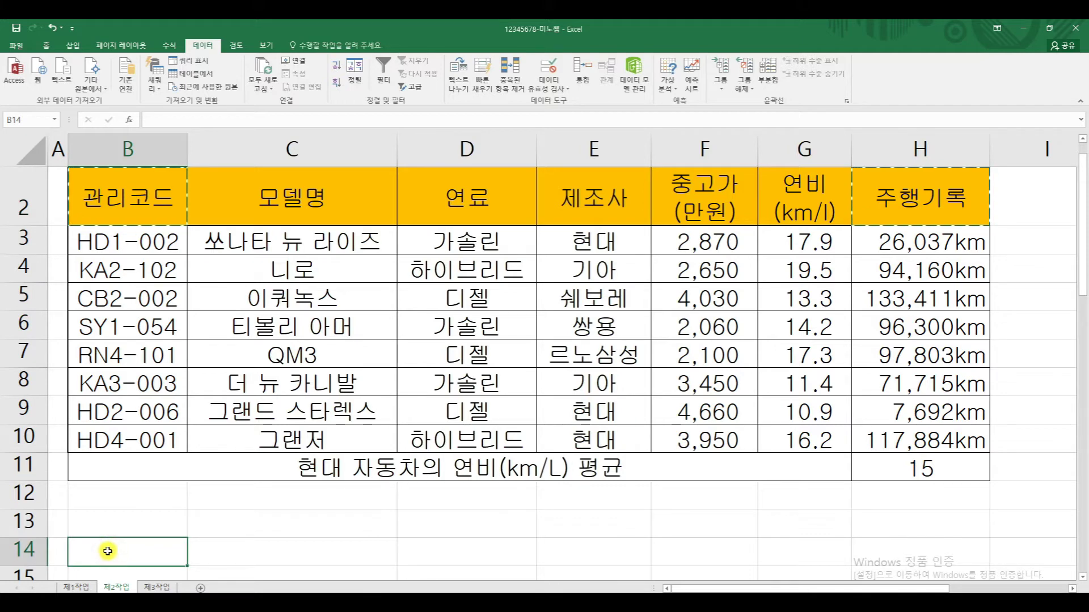
key("ctrl+v")
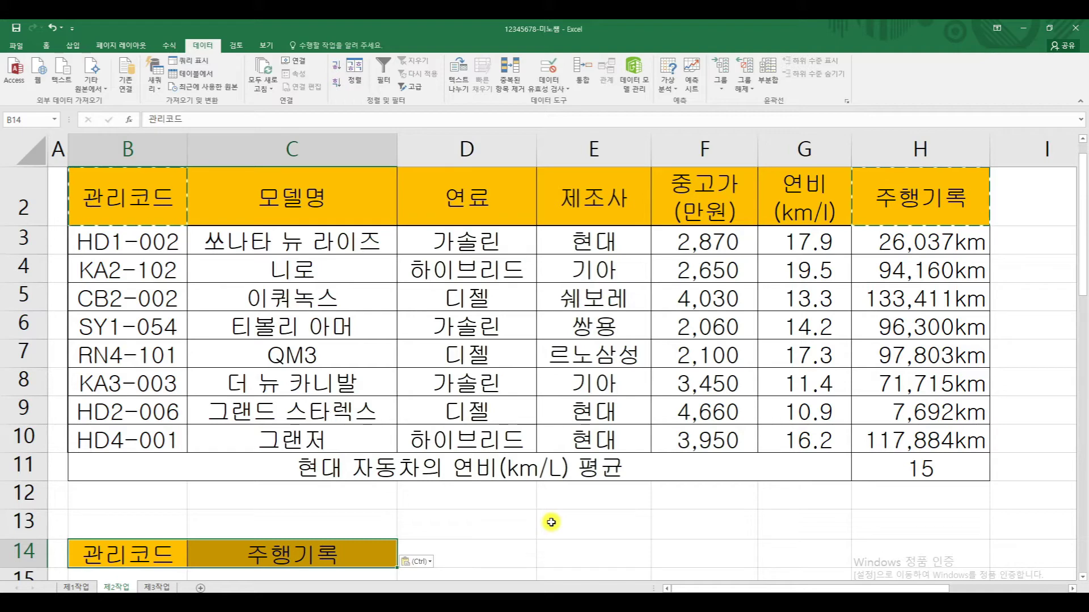
Enter the criterion K* under the 관리코드 header in cell B15
scroll(547, 531, "down", 1)
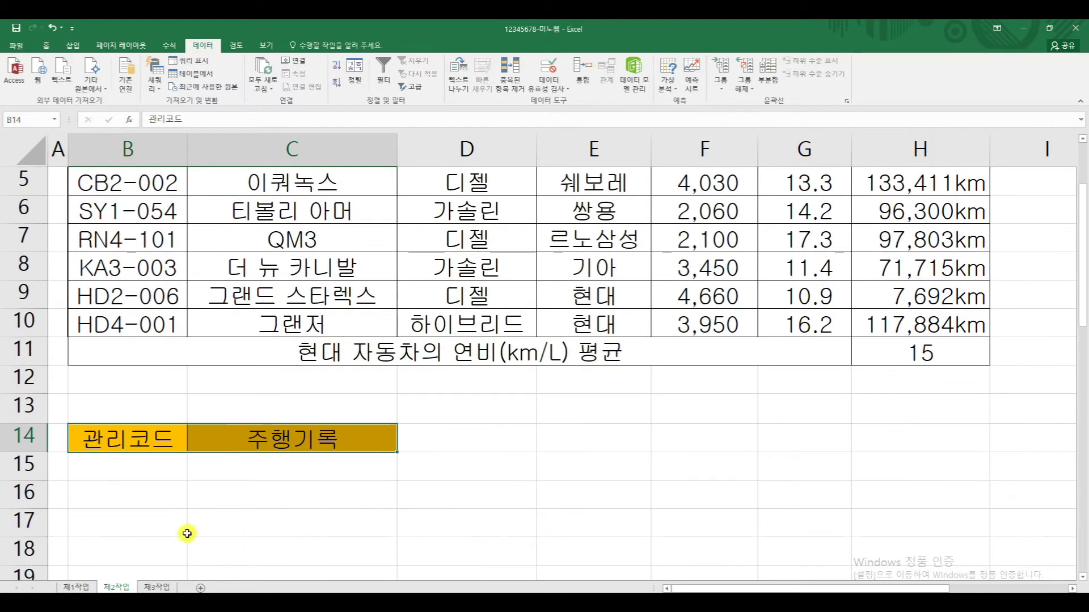
left_click(127, 470)
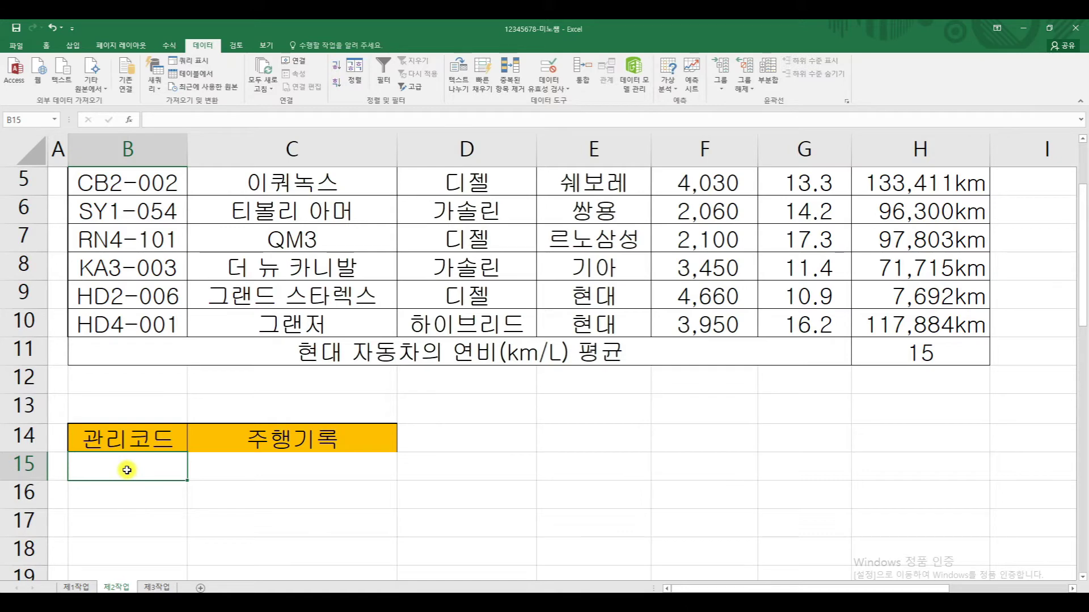
type("k")
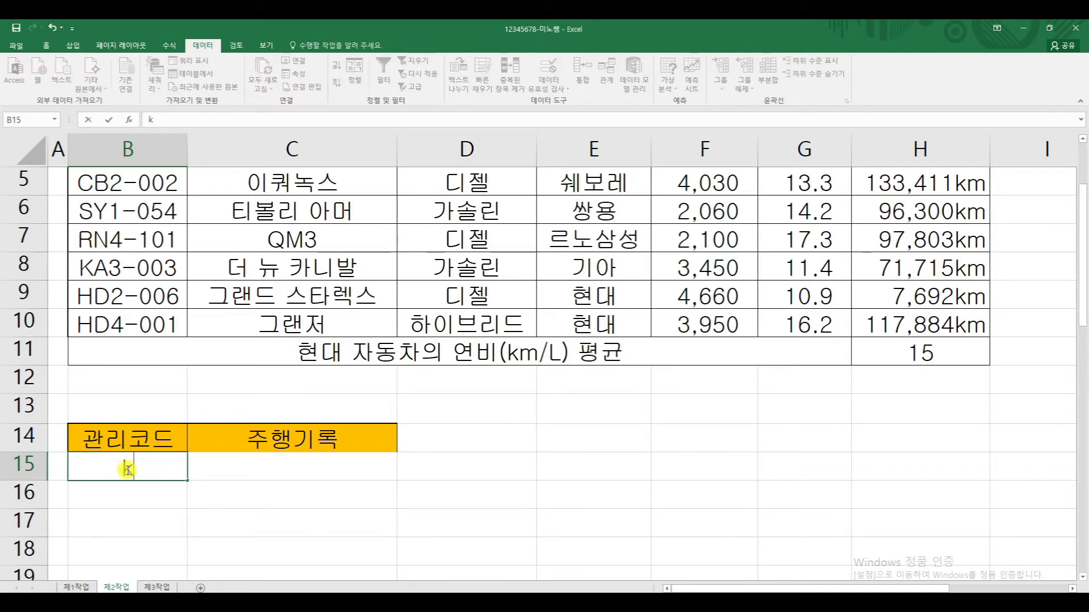
key("BackSpace")
type("K*")
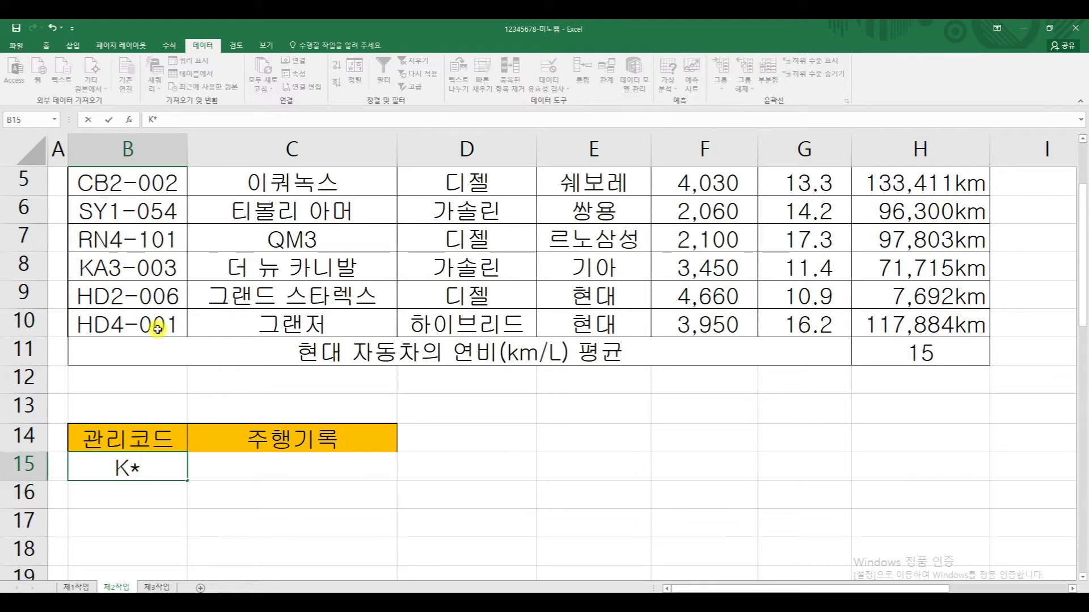
left_click_drag(1083, 311, 1083, 278)
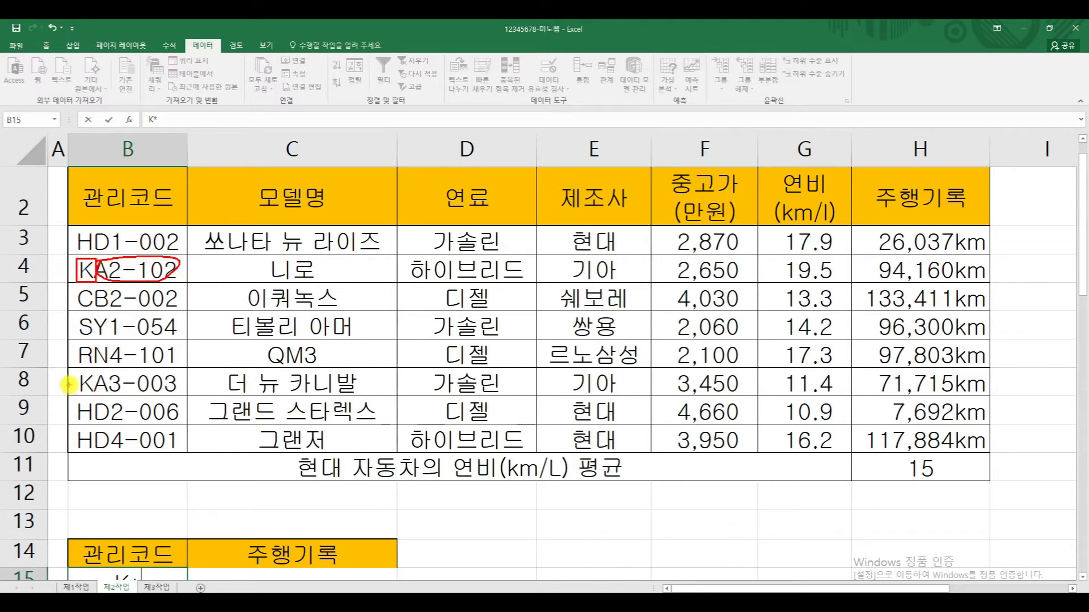
mouse_move(73, 375)
left_mouse_down()
mouse_move(96, 396)
mouse_move(105, 378)
mouse_move(187, 397)
mouse_move(131, 369)
left_mouse_up()
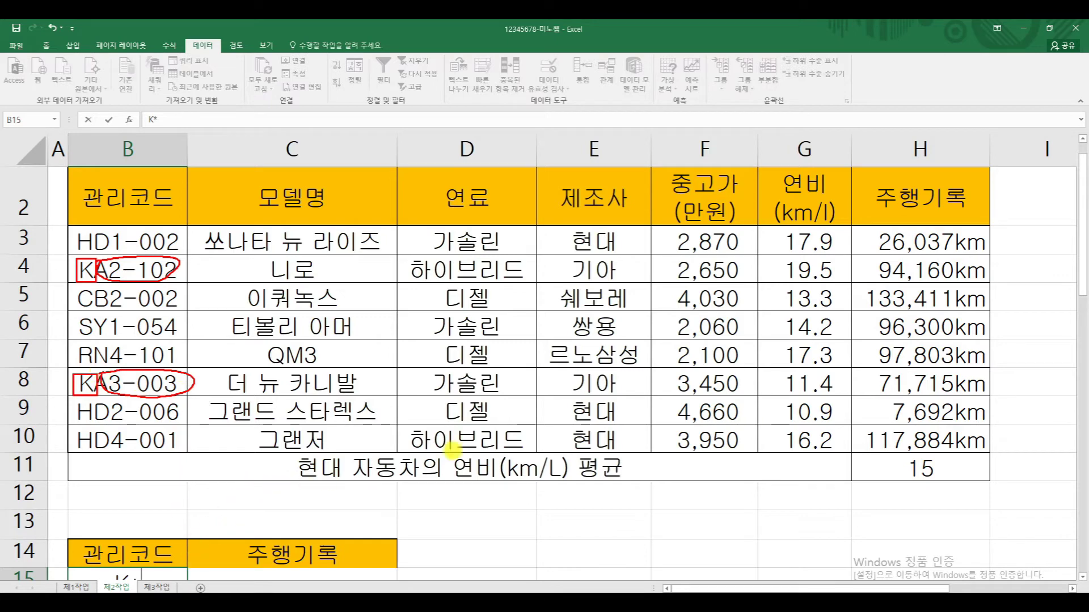
key("Escape")
scroll(60, 251, "down", 2)
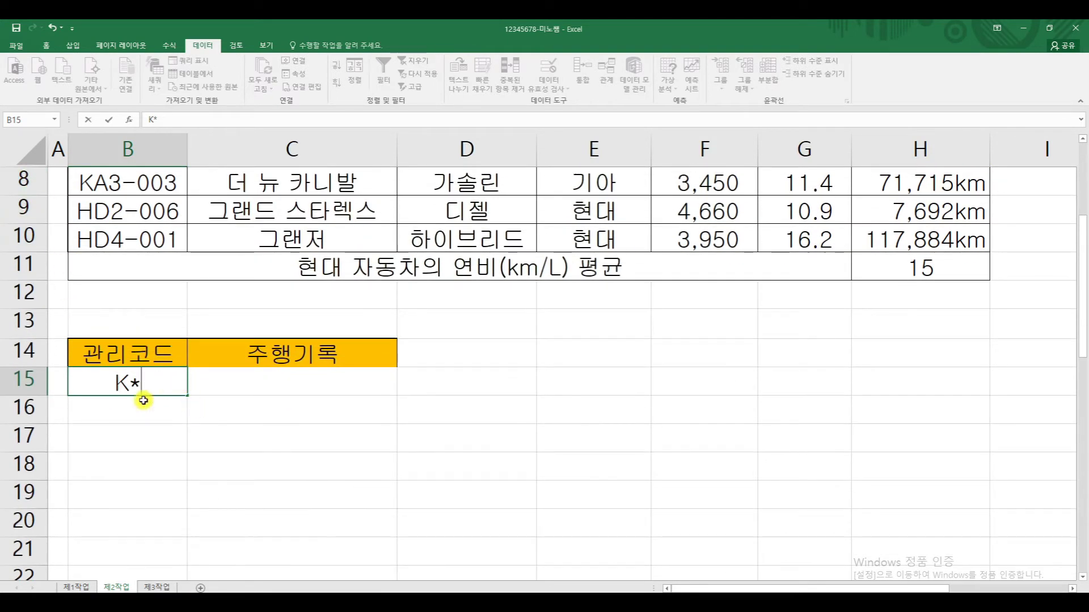
mouse_move(132, 374)
left_mouse_down()
mouse_move(141, 392)
mouse_move(134, 372)
left_mouse_up()
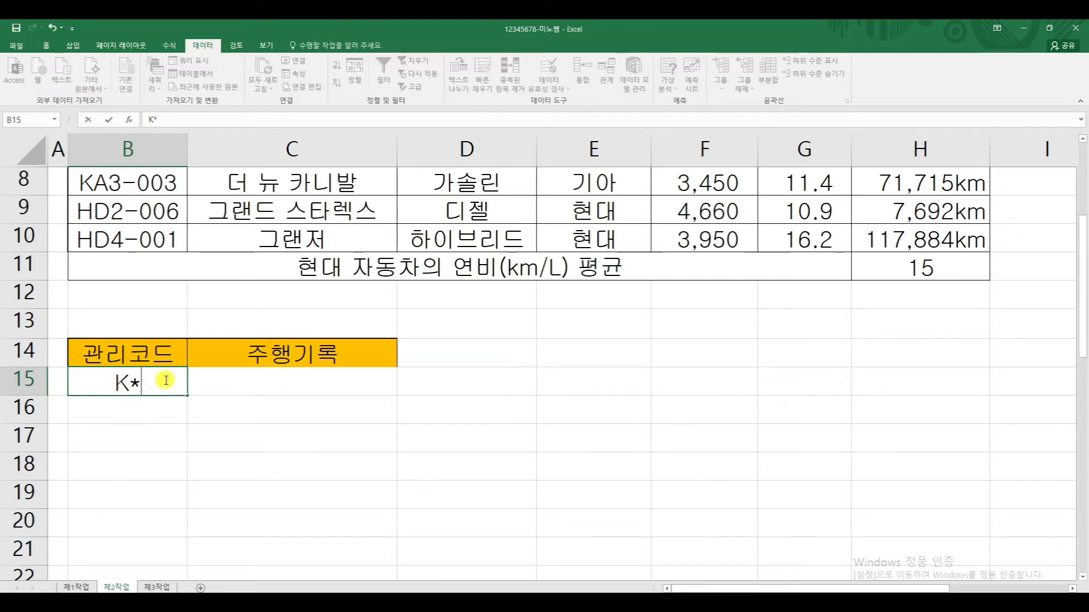
Enter >=100000 under 주행기록 in C16, one row below the K* criterion, as an OR condition
left_click(270, 413)
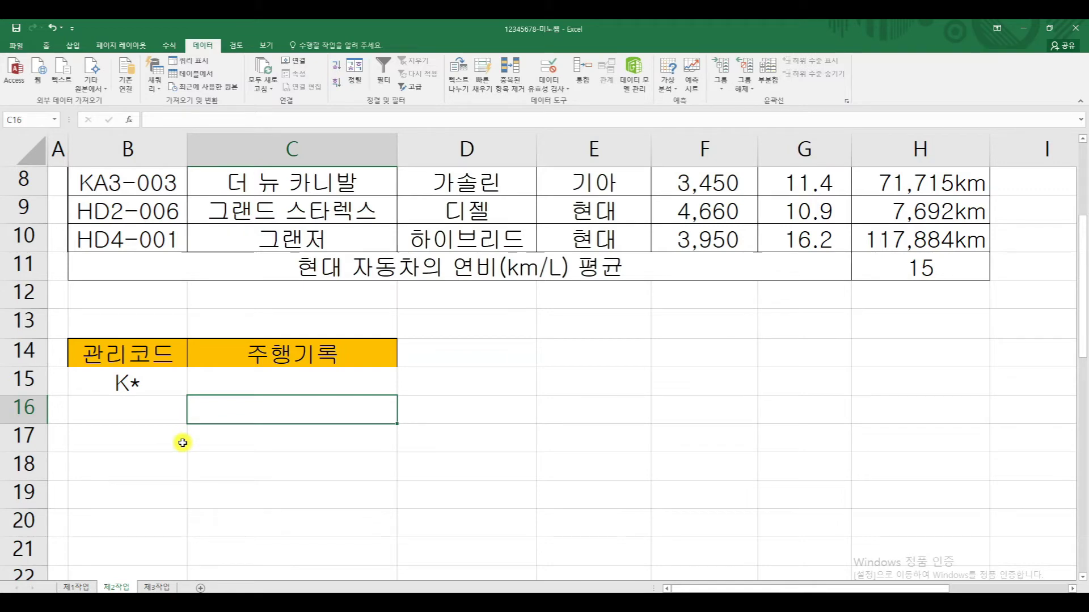
type(">")
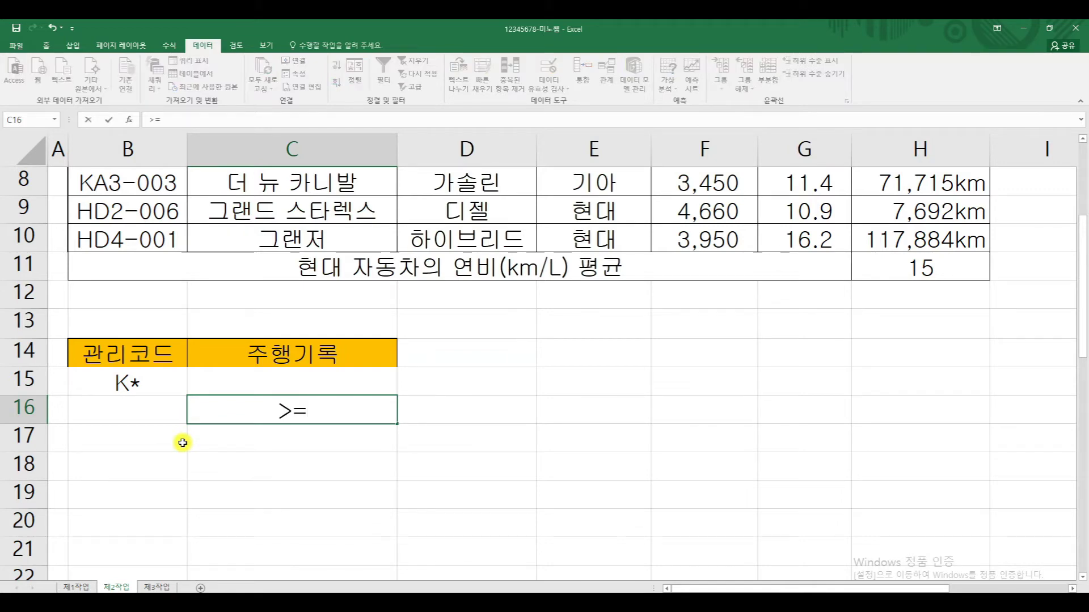
type("=100000")
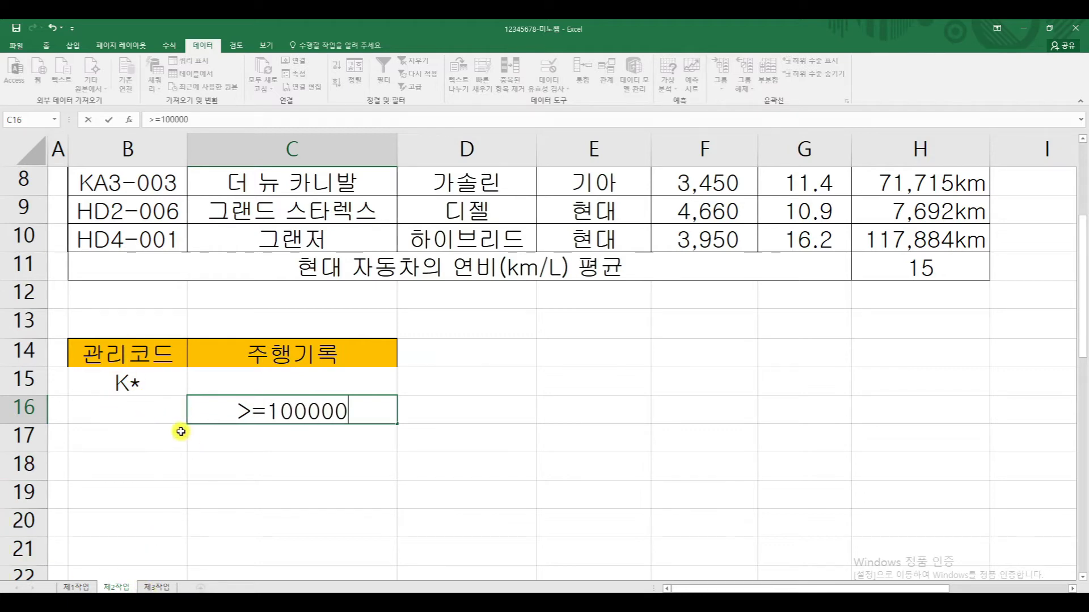
left_click(533, 429)
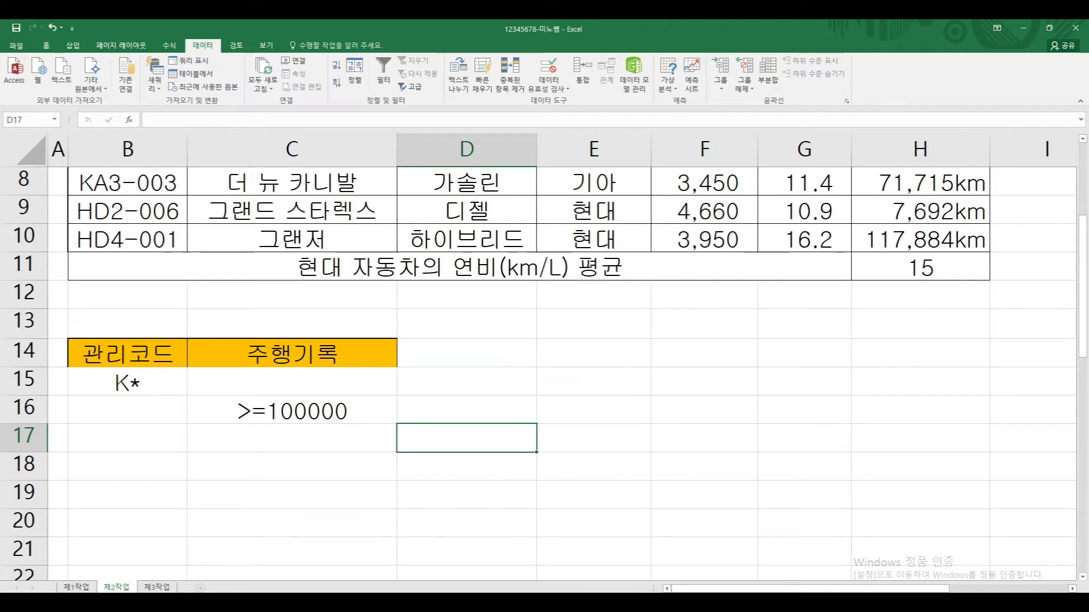
Copy the 모델명, 연료, 중고가(만원) and 연비(km/l) headers from row 2 to the output area starting at B18
left_click(97, 466)
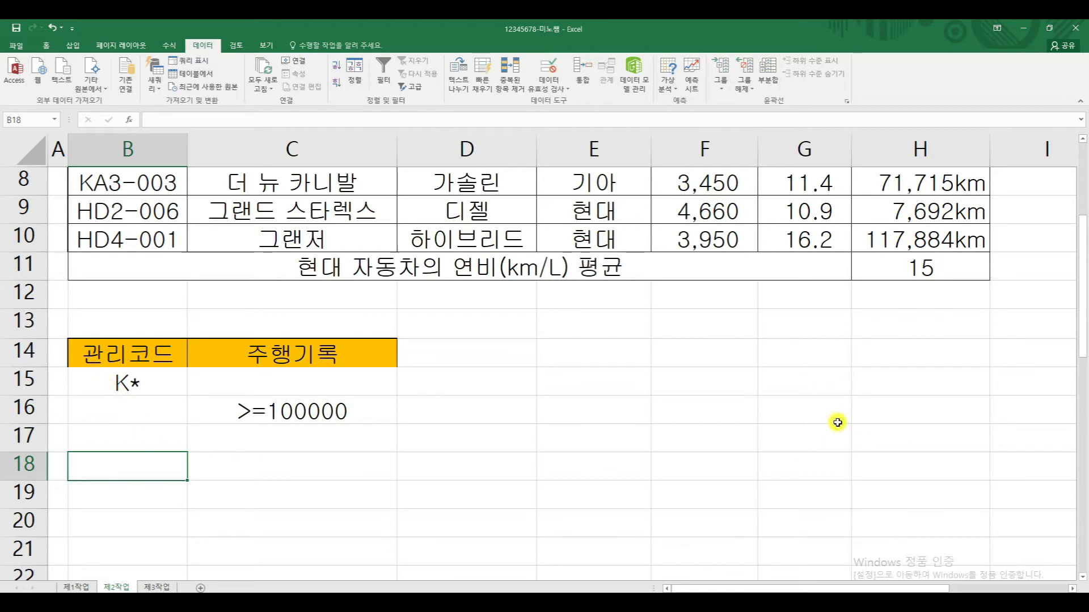
scroll(583, 343, "up", 3)
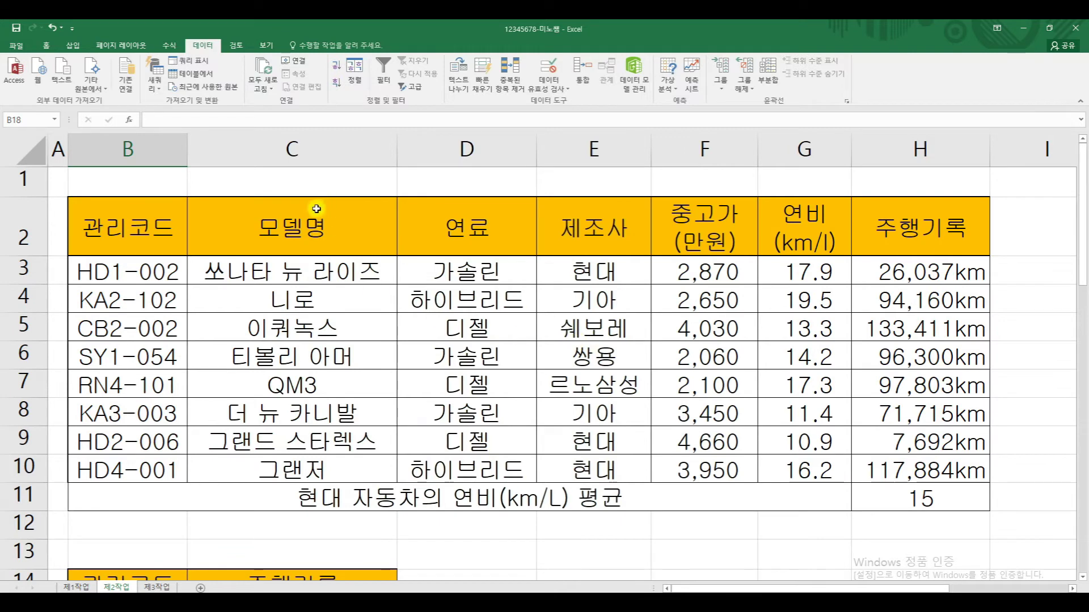
left_click(304, 232)
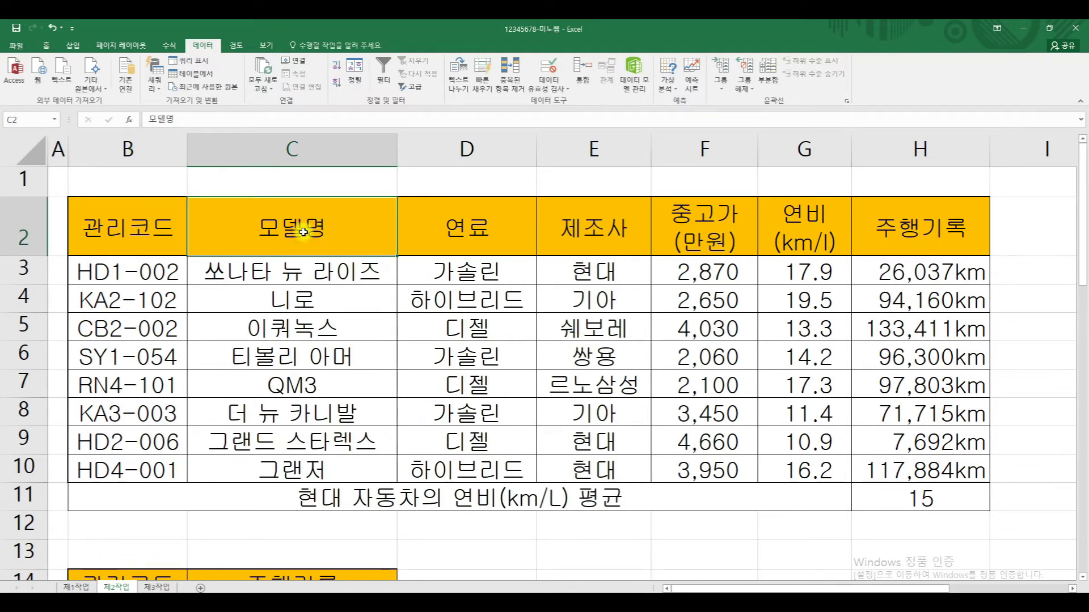
left_click(476, 229, "ctrl")
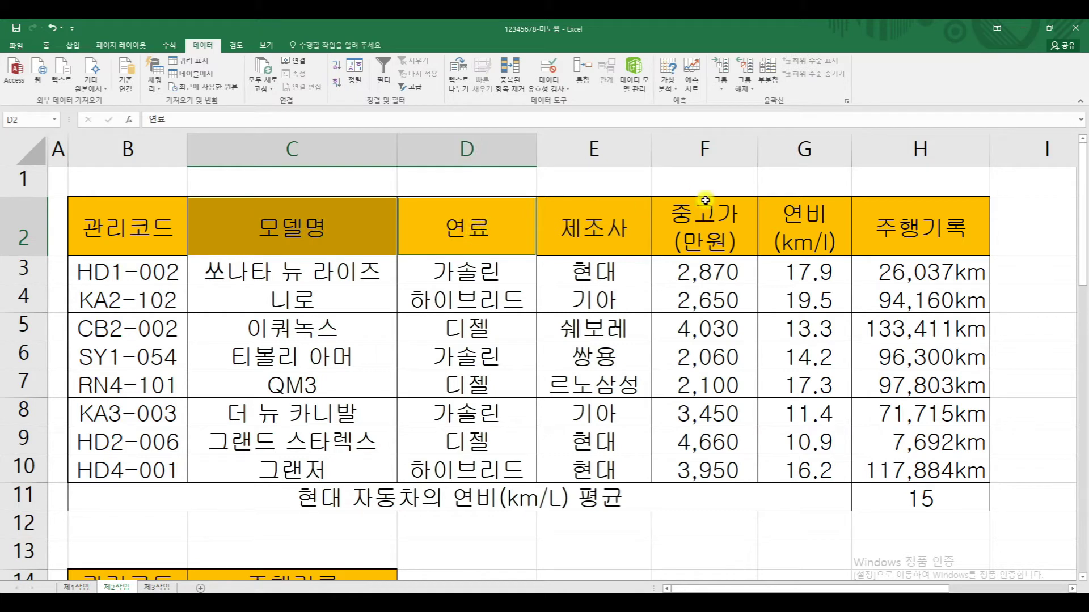
left_click(695, 238, "ctrl")
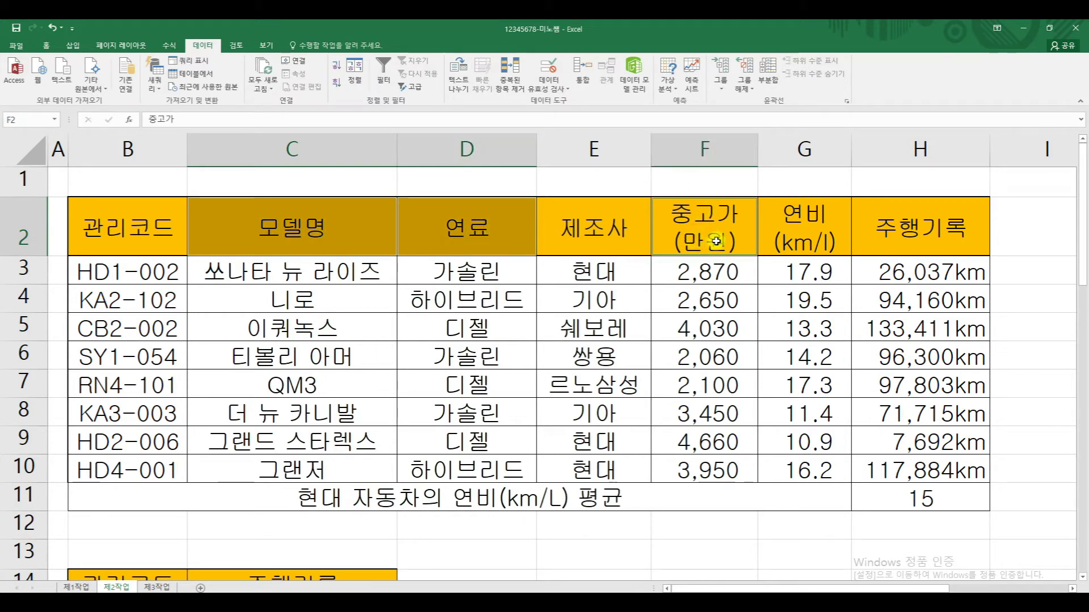
left_click(813, 215, "ctrl")
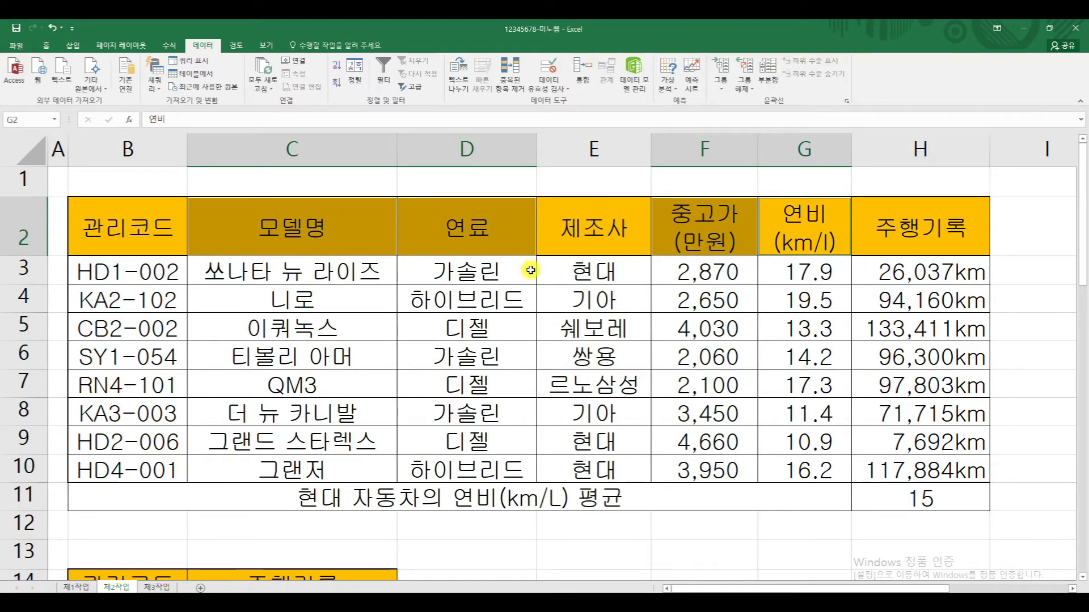
scroll(502, 405, "down", 3)
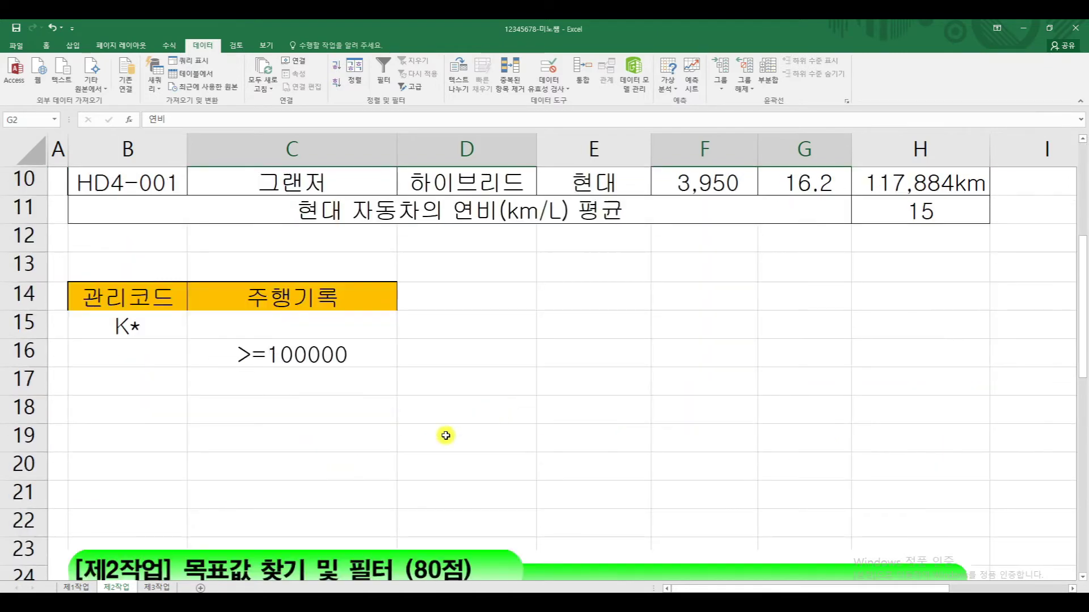
scroll(258, 465, "down", 1)
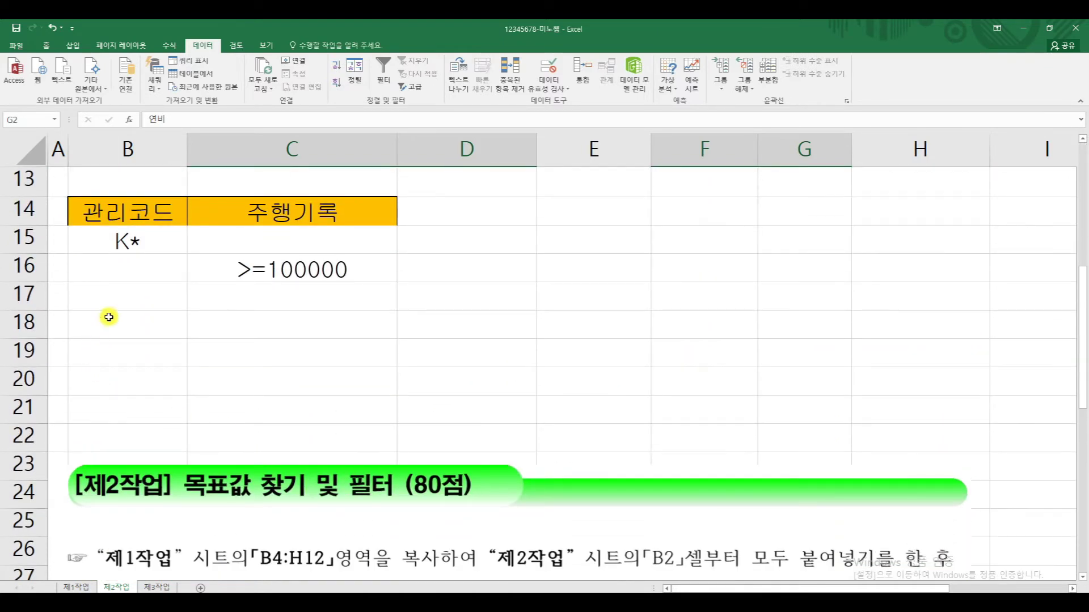
left_click(110, 317)
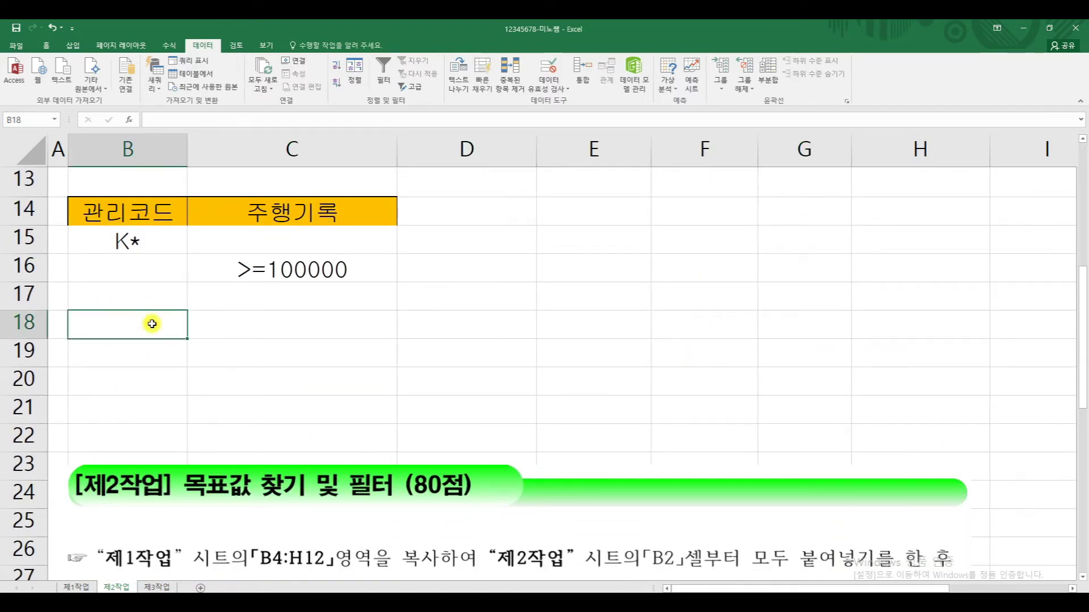
type("모델명\t연료\t중고가 (만원)\t연비 (km/l)")
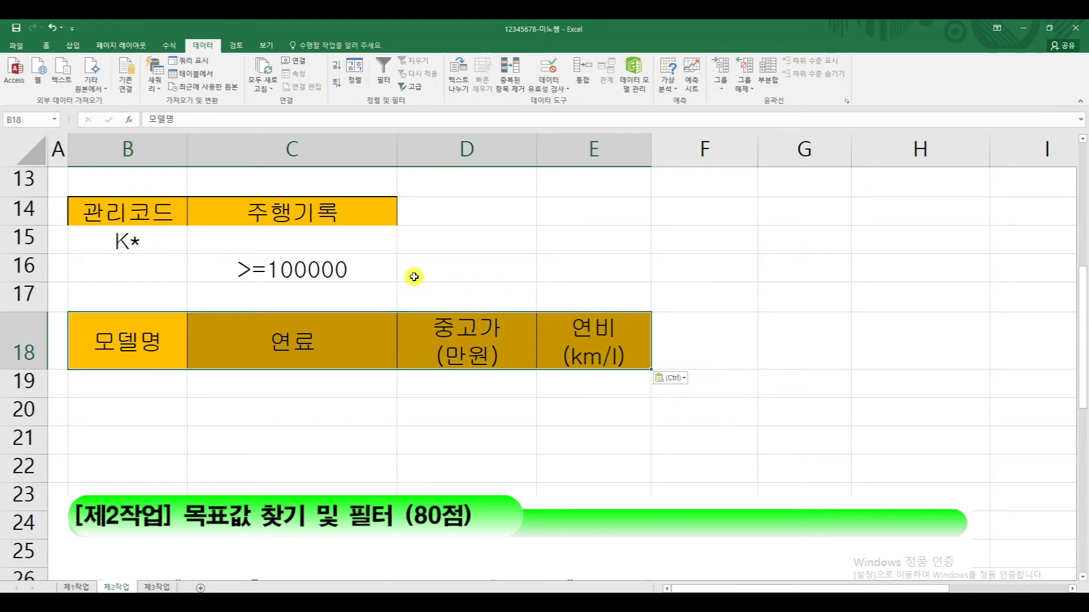
scroll(415, 278, "up", 2)
scroll(420, 267, "up", 2)
scroll(422, 259, "down", 3)
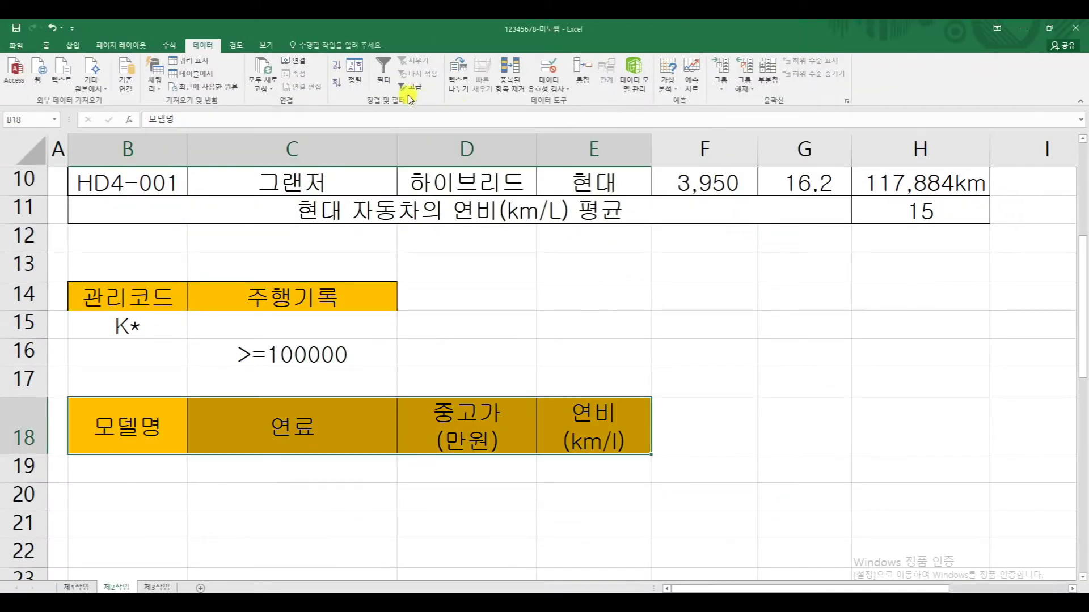
left_click(410, 88)
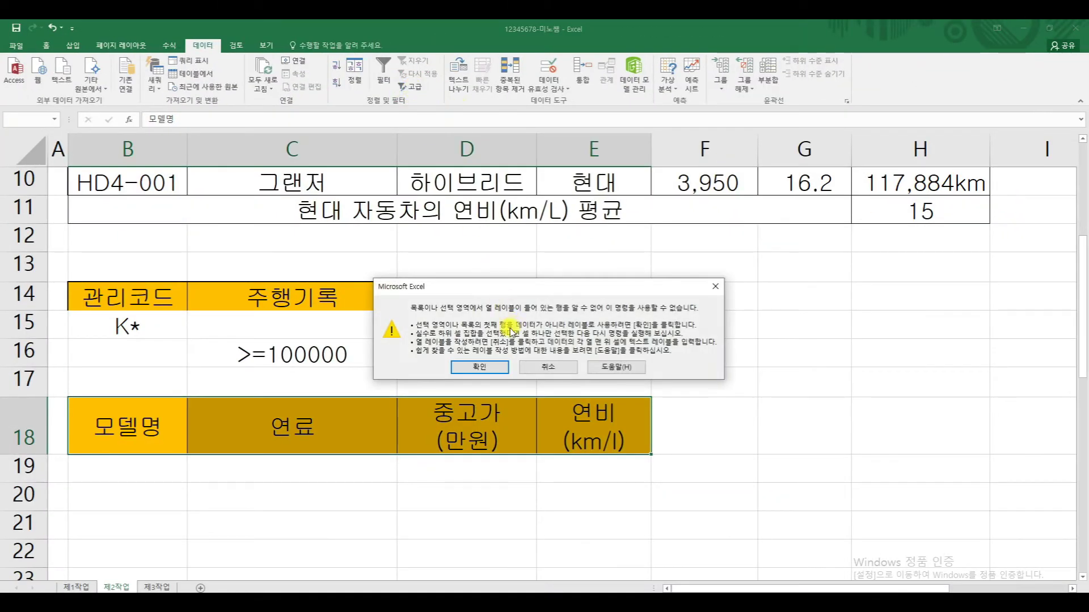
left_click(560, 369)
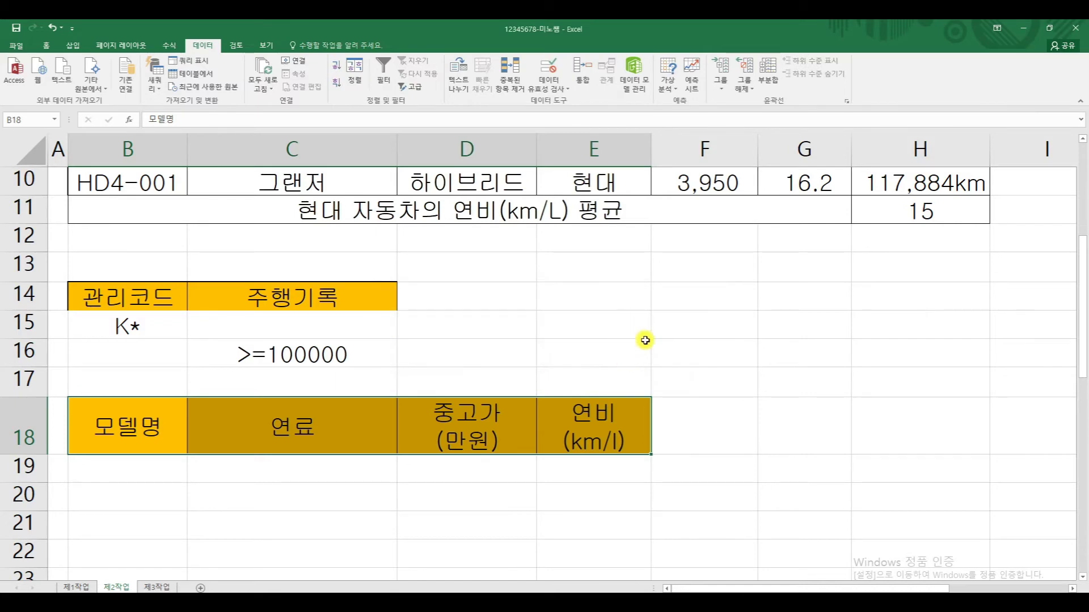
Start an advanced filter from inside the car table and set its list range to B2:H10, excluding the average row
scroll(648, 343, "up", 2)
scroll(648, 343, "up", 1)
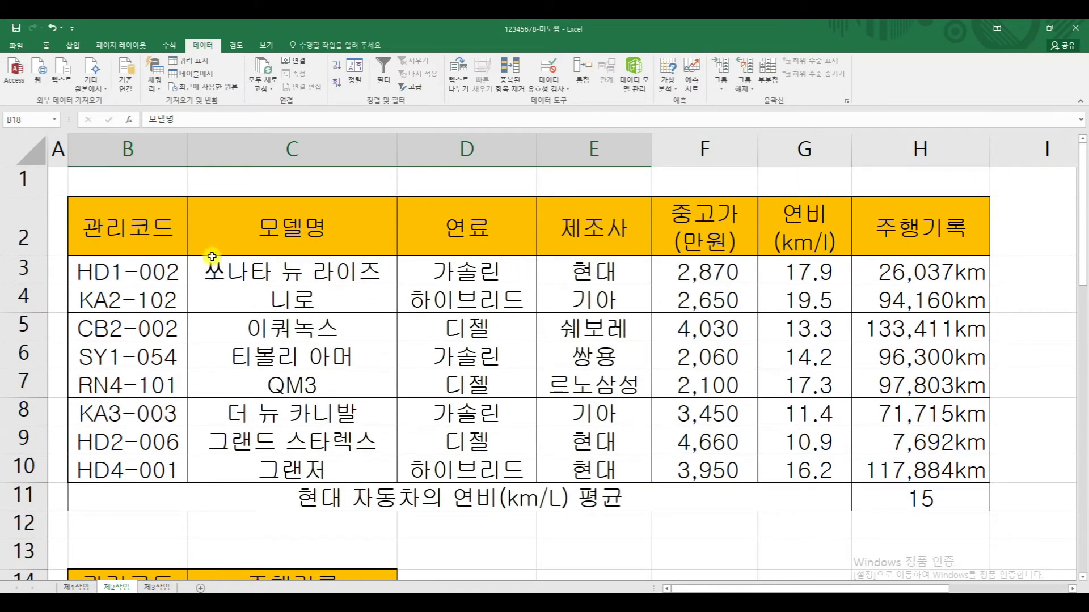
left_click(448, 270)
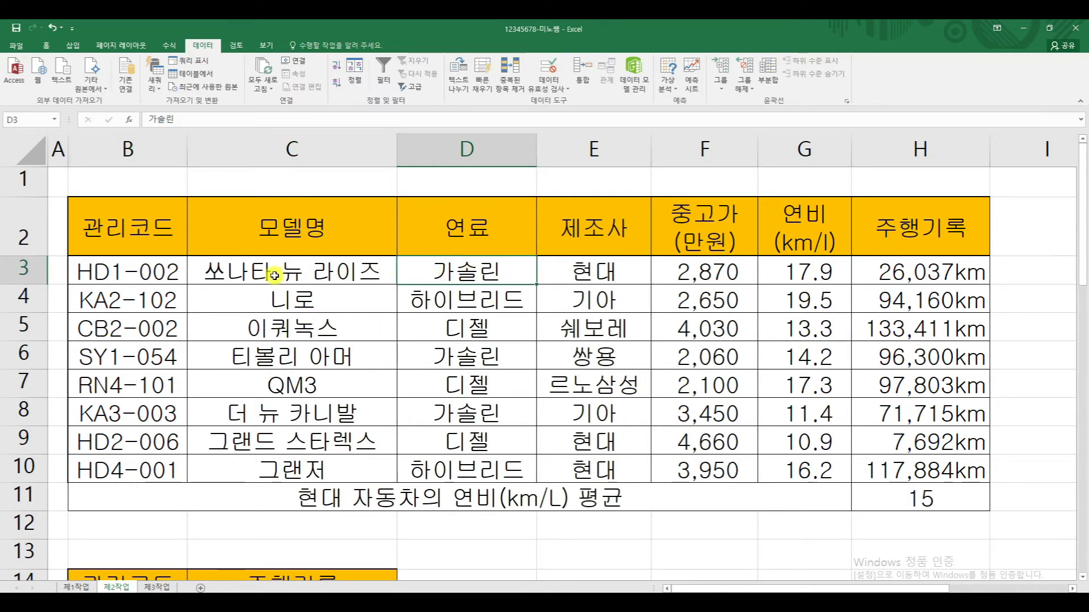
left_click(412, 88)
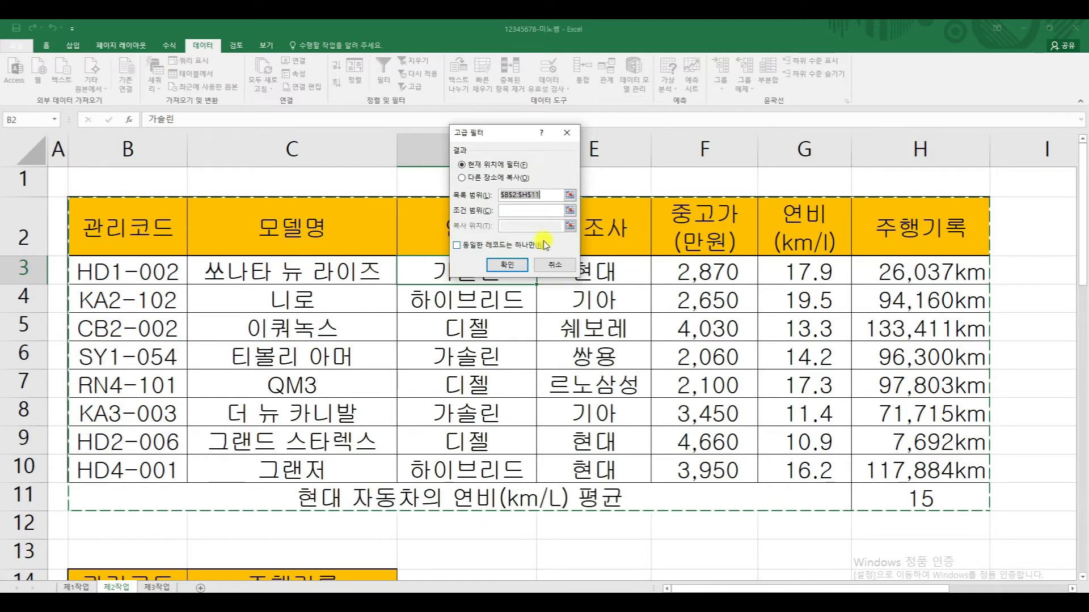
left_click_drag(504, 134, 832, 45)
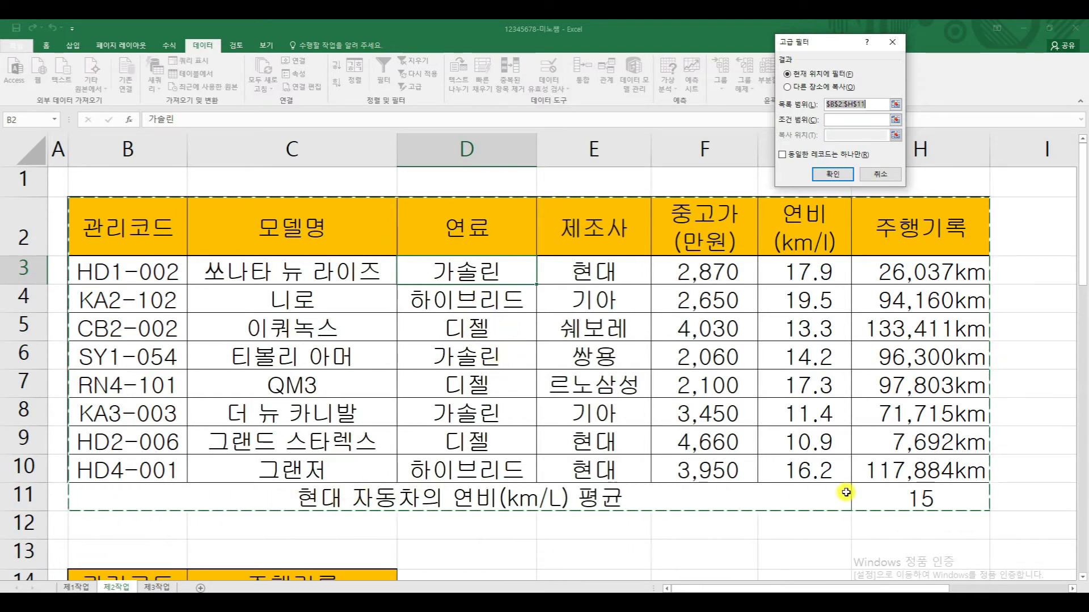
left_click_drag(122, 215, 905, 469)
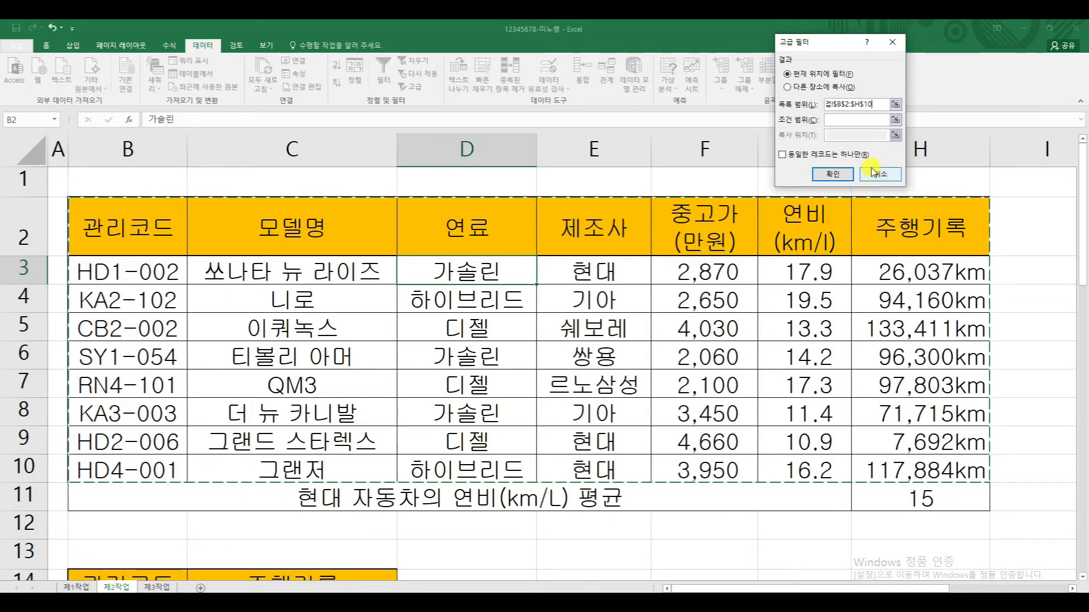
Set the advanced filter's criteria range to B14:C16
left_click(833, 119)
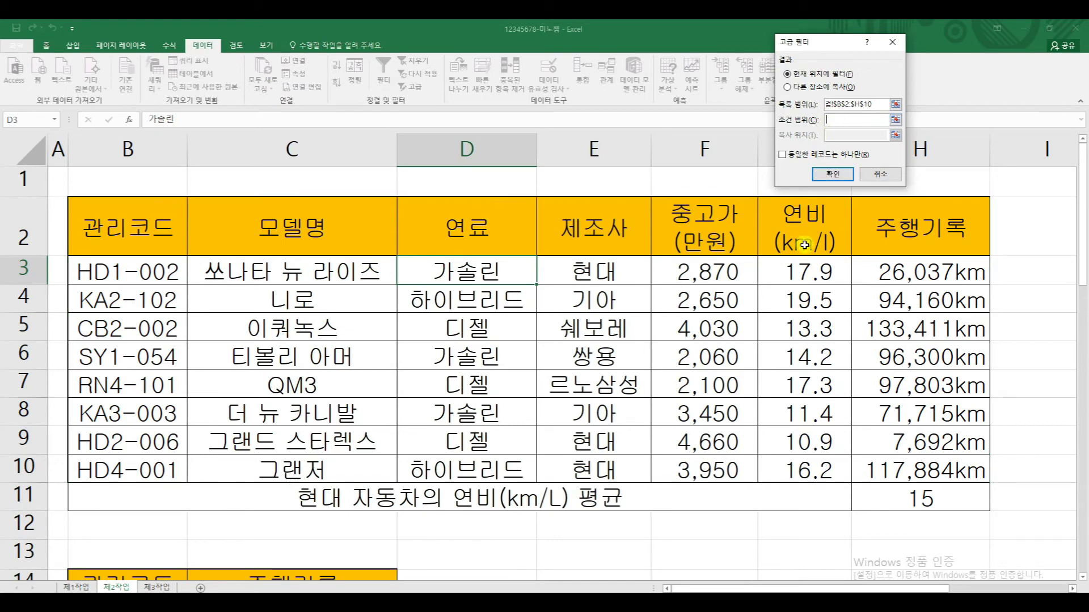
left_click_drag(1082, 271, 1083, 313)
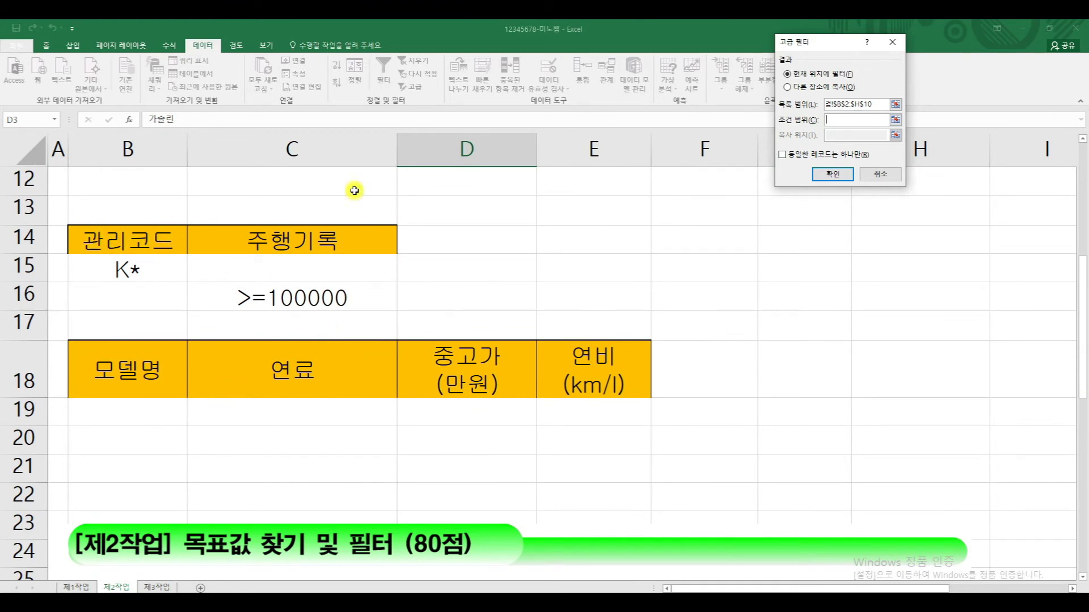
left_click_drag(828, 42, 501, 154)
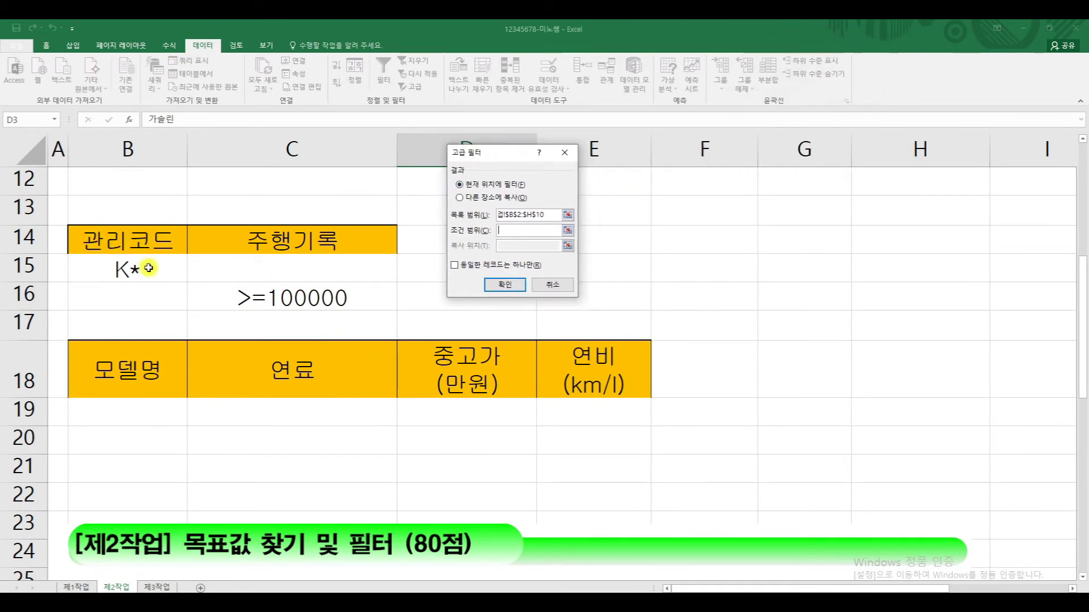
left_click(90, 238)
left_click_drag(90, 239, 308, 306)
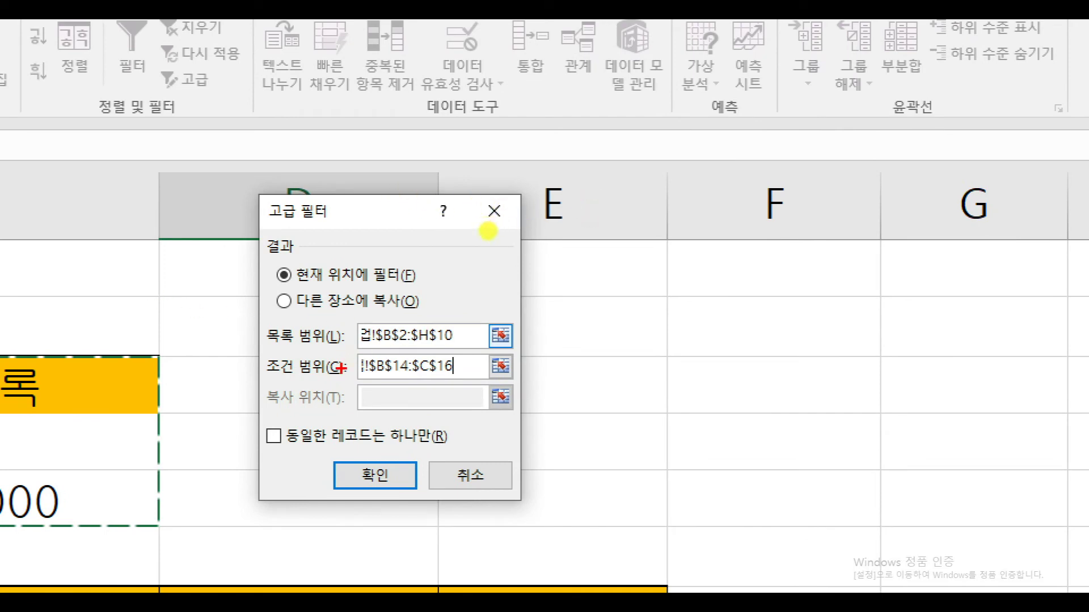
left_click_drag(352, 319, 459, 343)
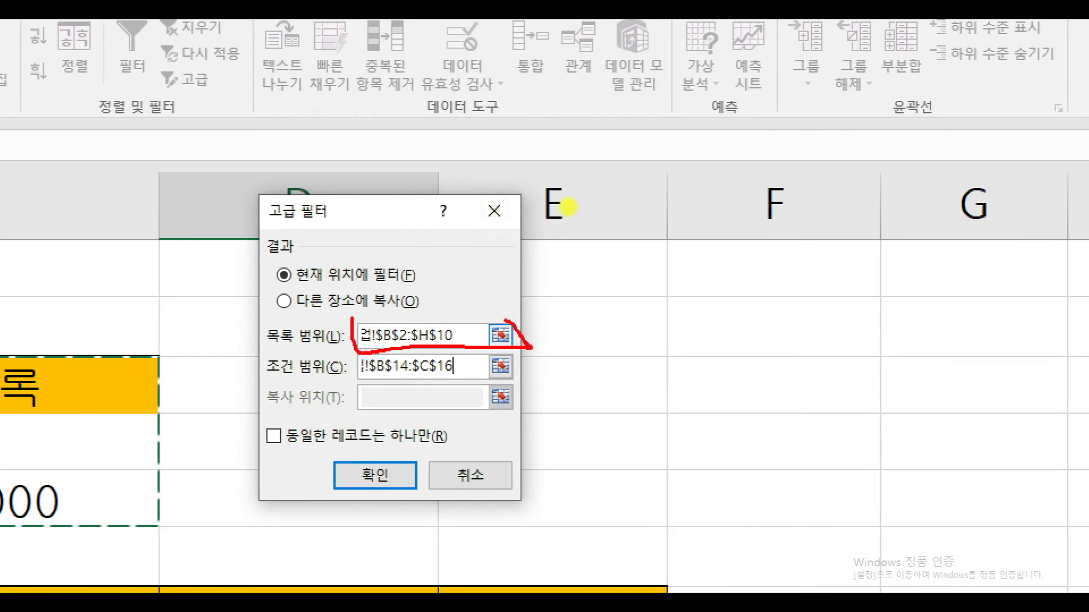
left_click(496, 224)
left_click_drag(360, 377, 488, 359)
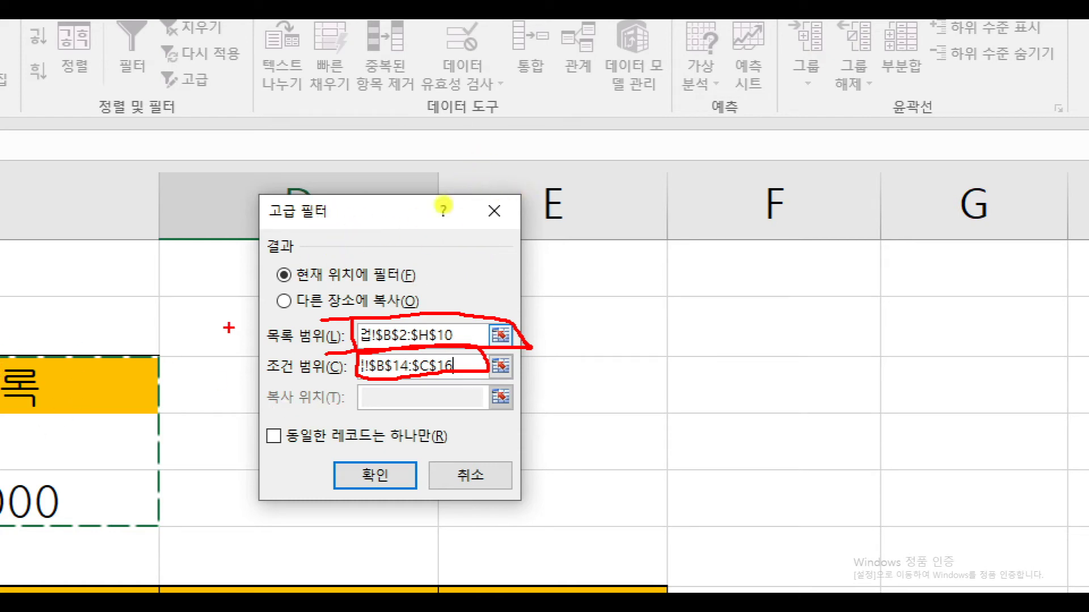
mouse_move(272, 305)
left_mouse_down()
mouse_move(439, 312)
mouse_move(369, 290)
left_mouse_up()
mouse_move(256, 284)
left_mouse_down()
mouse_move(278, 304)
mouse_move(309, 271)
left_mouse_up()
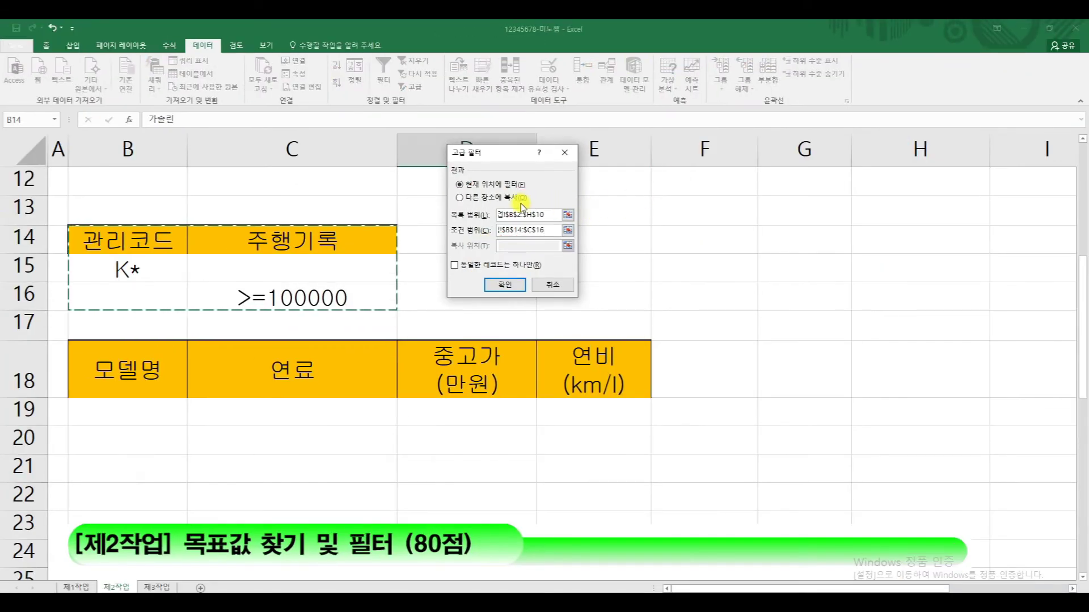
Have the advanced filter copy its results to another location, B18:E18, and run it
left_click(459, 197)
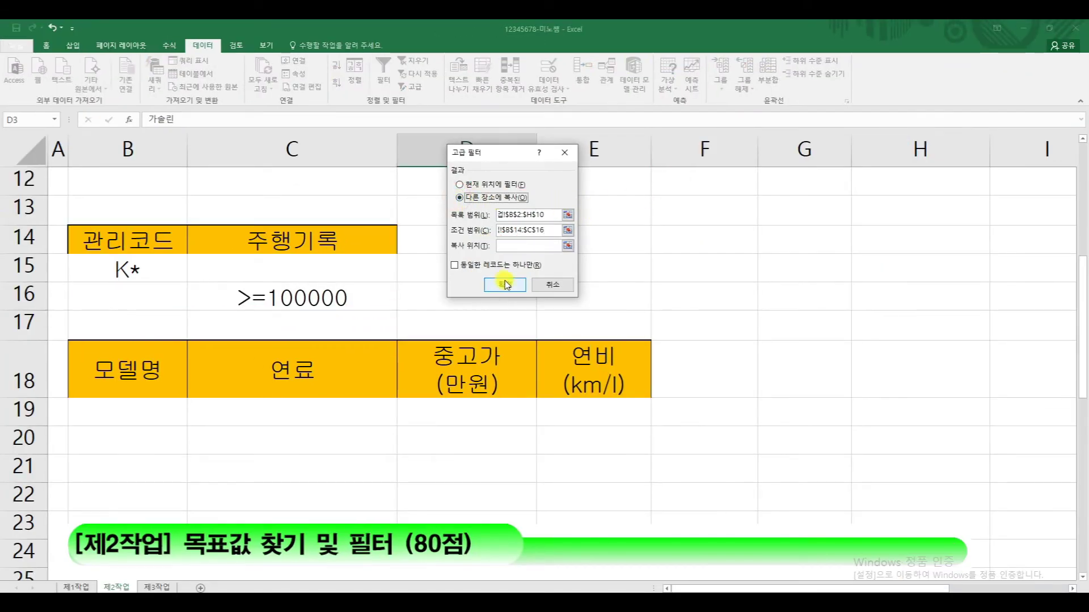
left_click(501, 247)
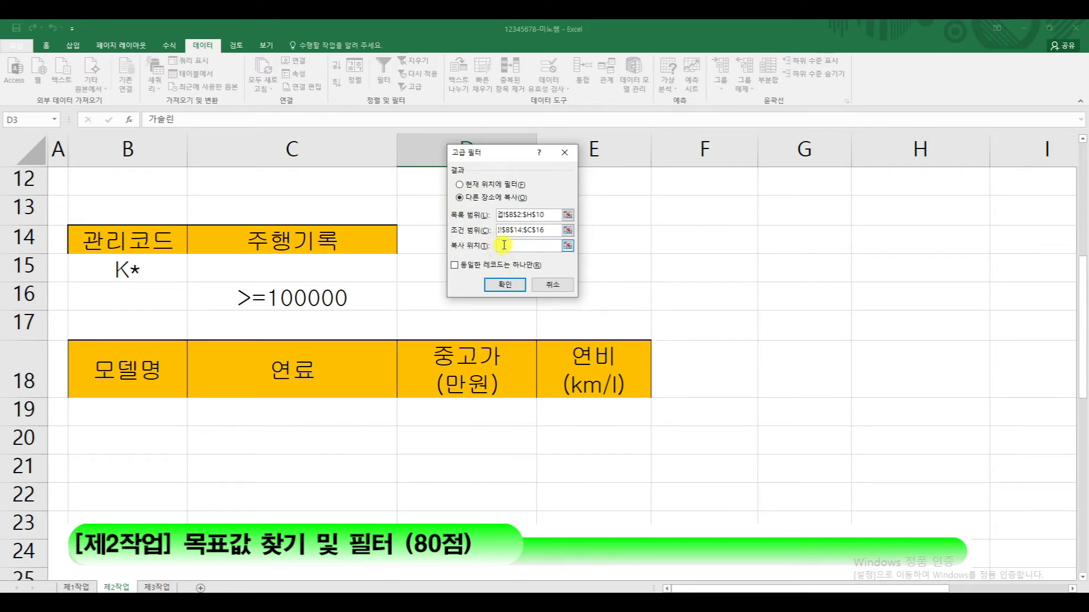
left_click(105, 378)
key("ctrl+shift+Right")
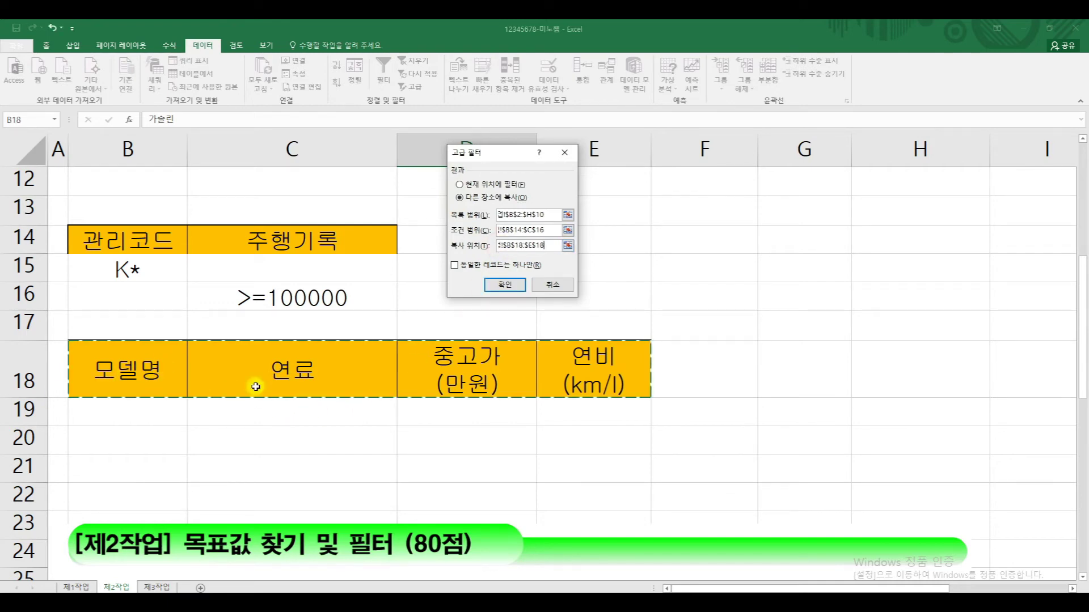
left_click(504, 284)
scroll(689, 408, "down", 4)
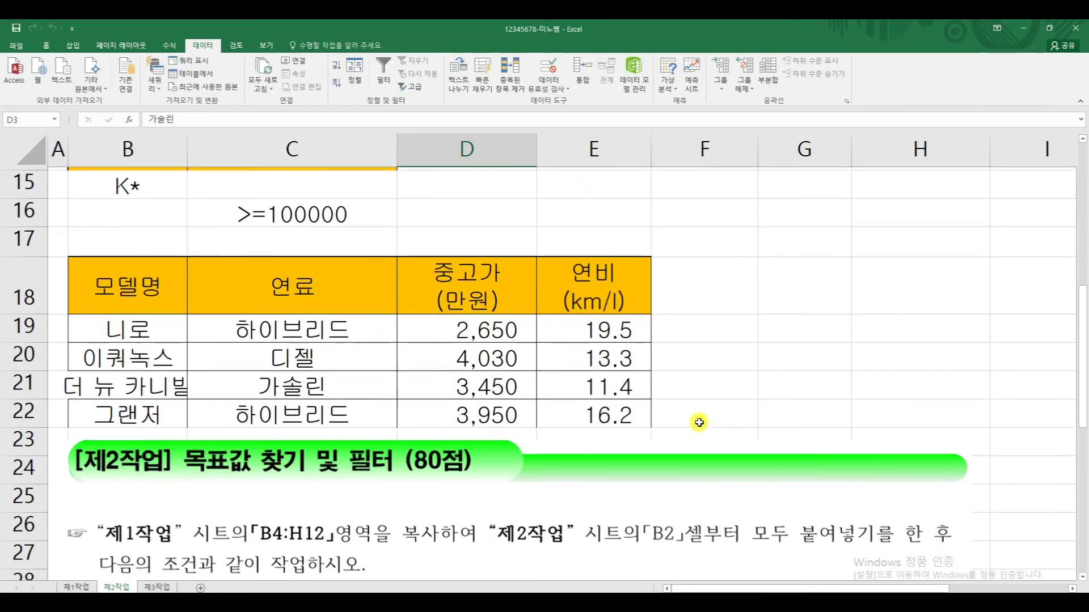
scroll(684, 485, "down", 1)
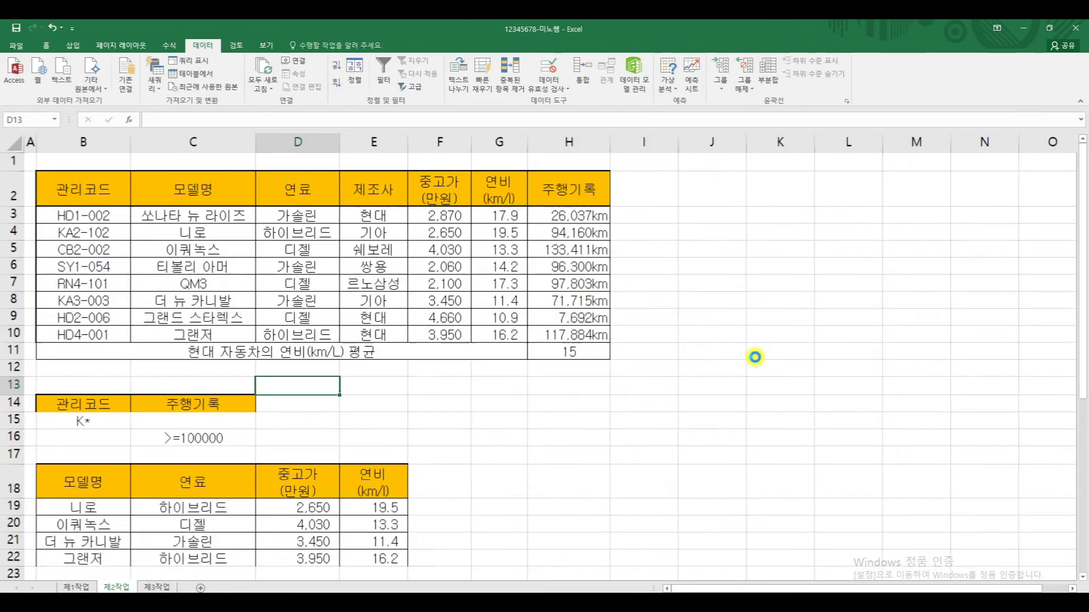
Copy the range B4:H12 of the car table on the 제1작업 sheet
scroll(649, 357, "down", 4, "ctrl")
scroll(533, 345, "up", 4, "ctrl")
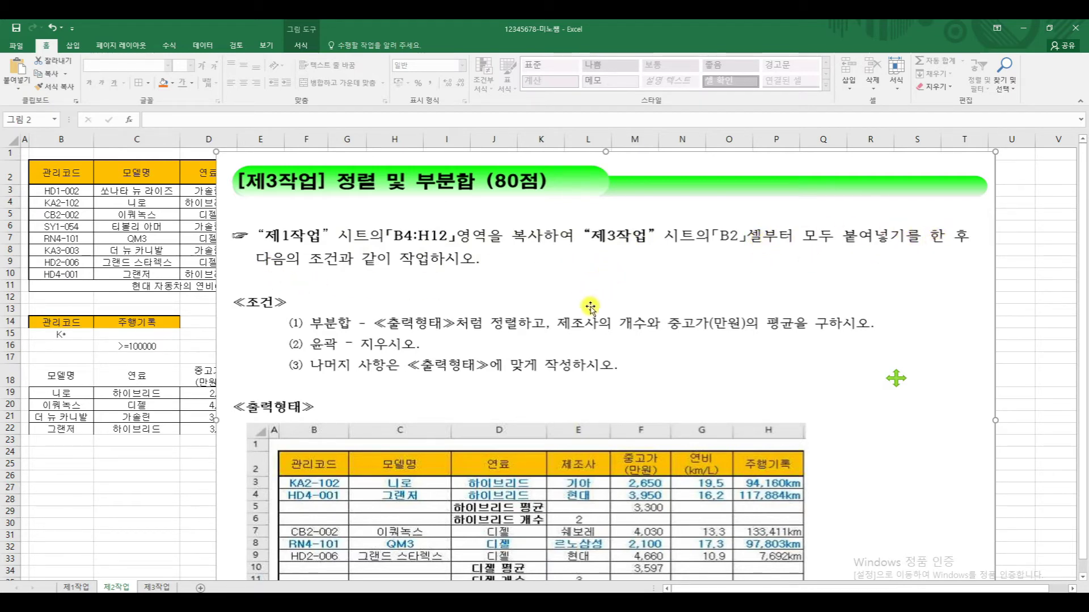
left_click(68, 587)
scroll(136, 318, "up", 4)
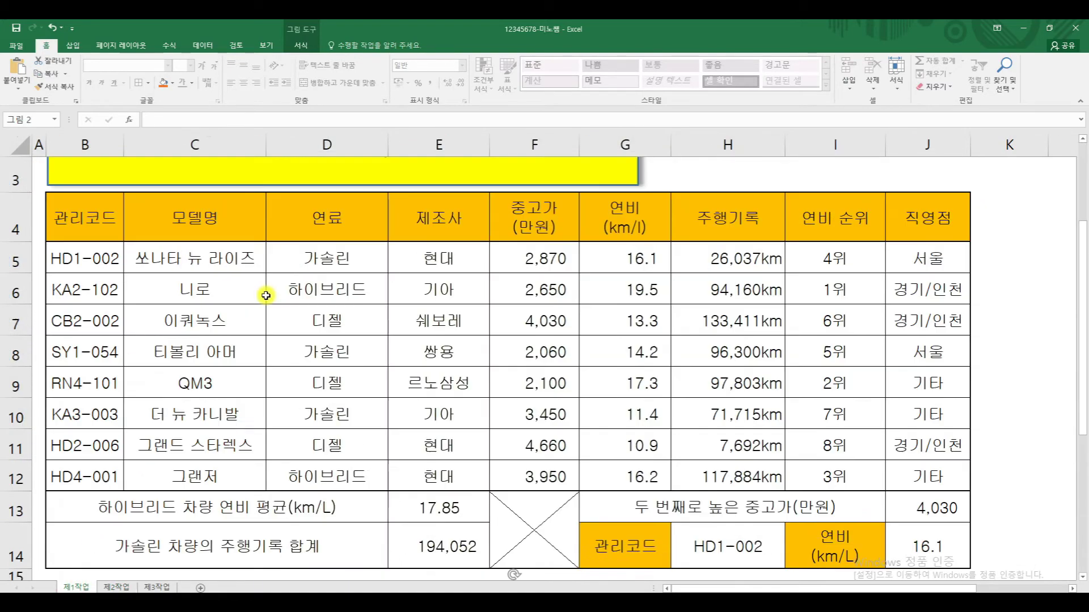
scroll(264, 310, "down", 1)
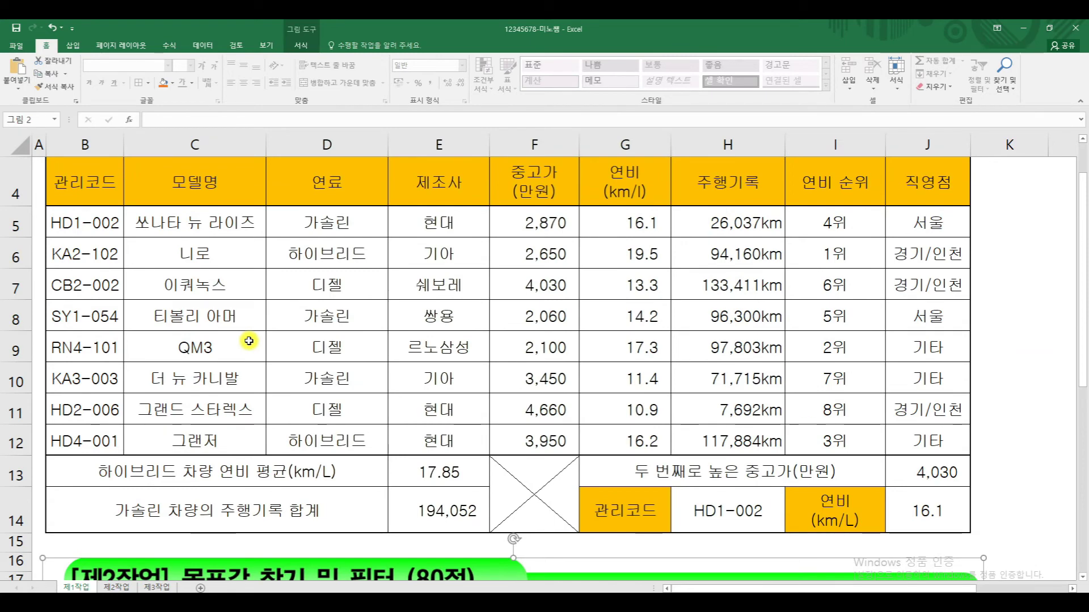
scroll(109, 305, "up", 1)
left_click_drag(110, 304, 725, 544)
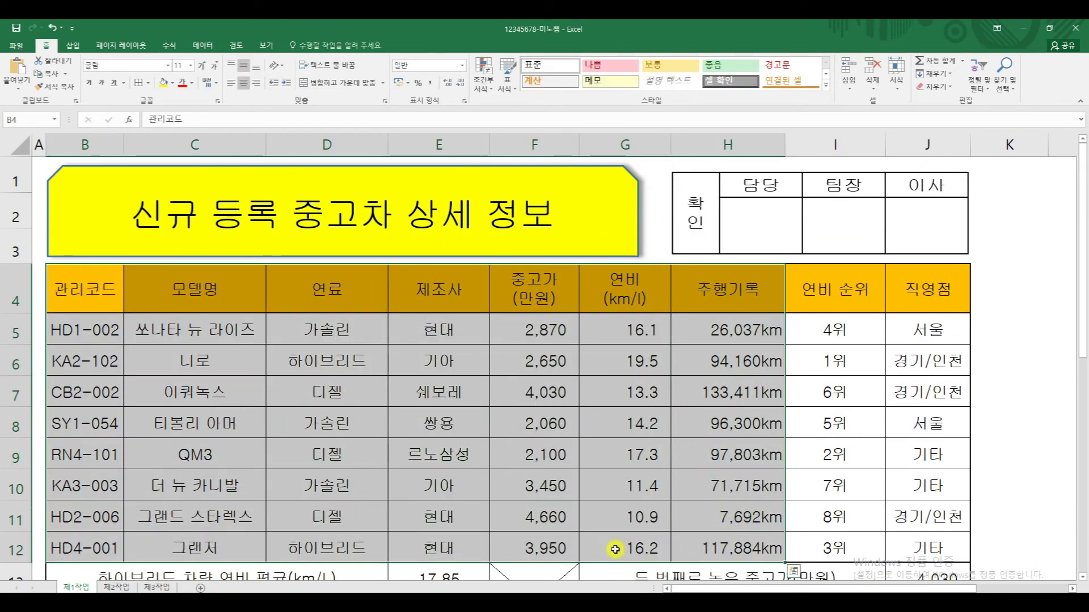
key("ctrl+c")
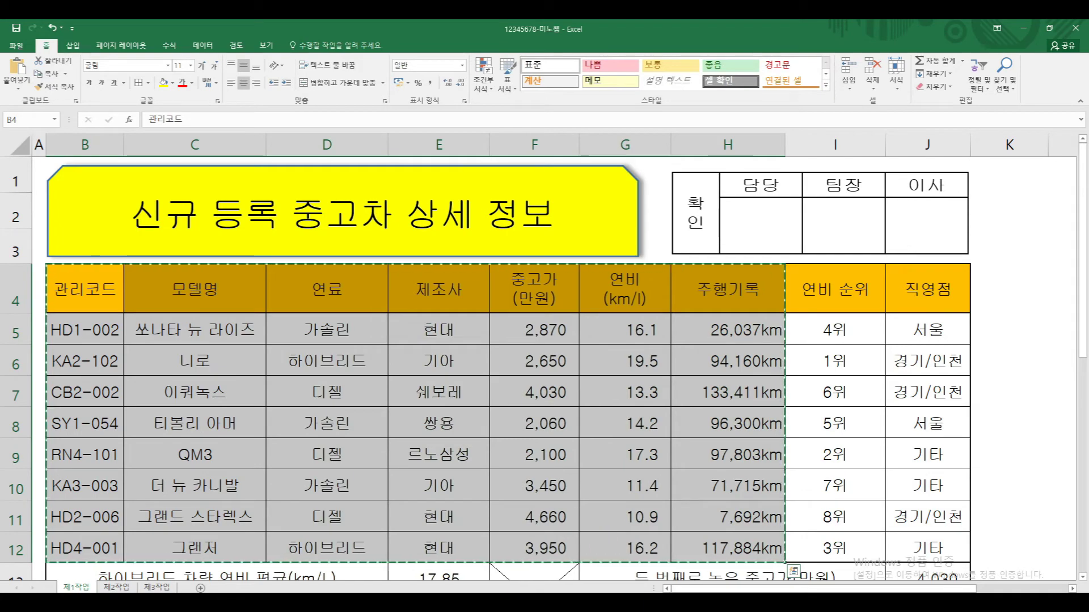
Paste the copied table at B2 of the 제3작업 sheet and autofit the widths of columns B through H
left_click(161, 587)
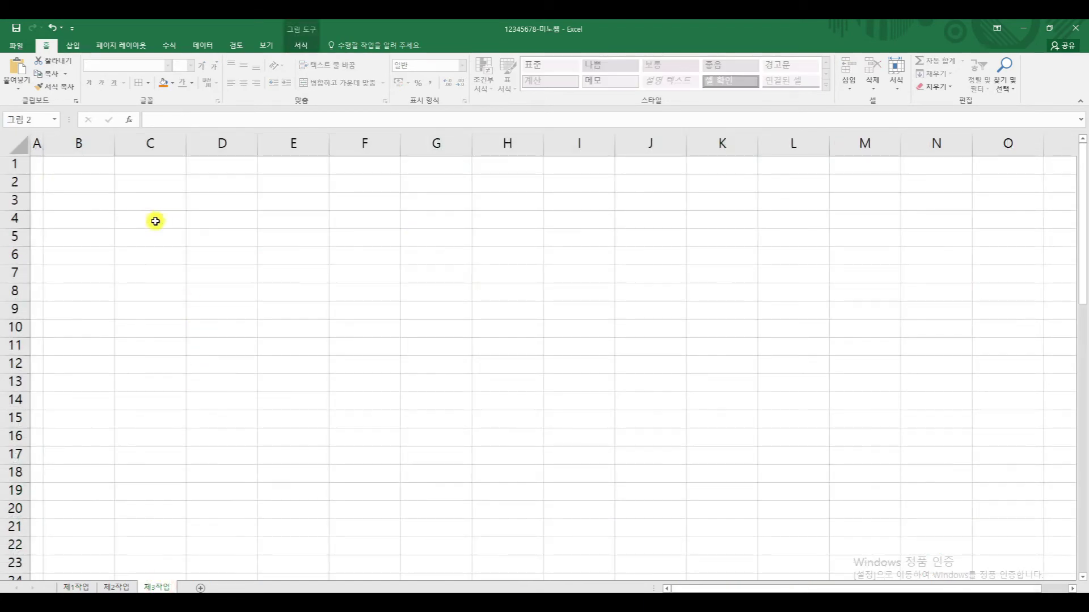
left_click(75, 185)
key("ctrl+v")
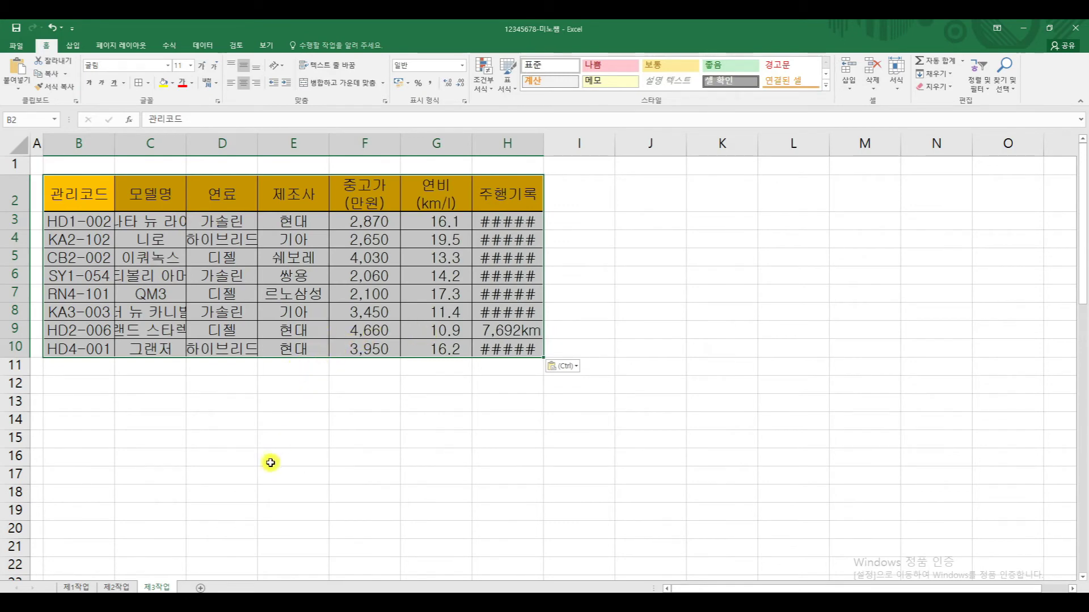
left_click_drag(85, 143, 513, 159)
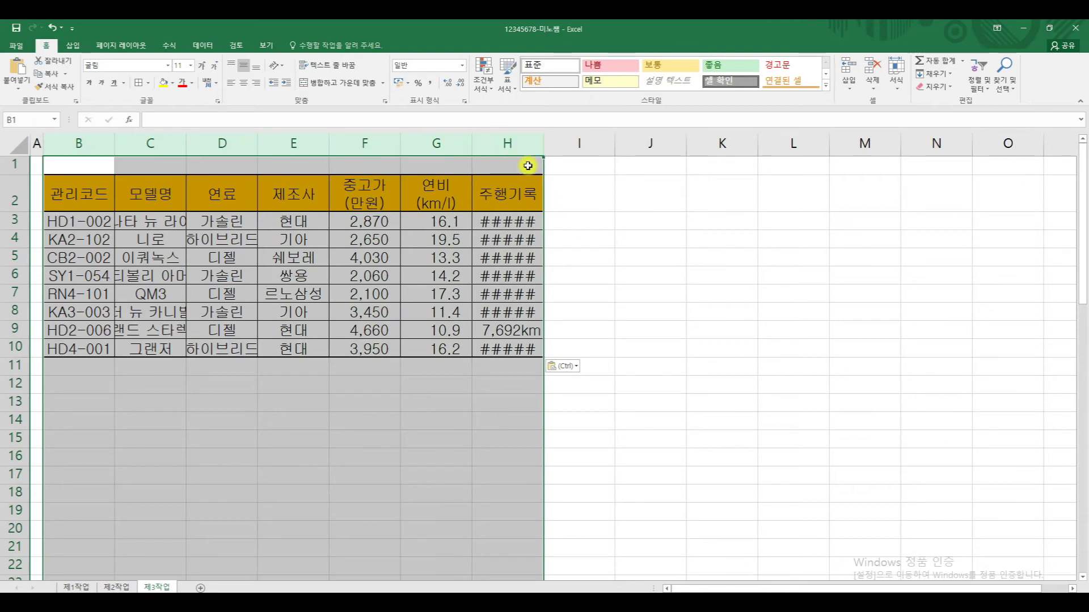
double_click(471, 144)
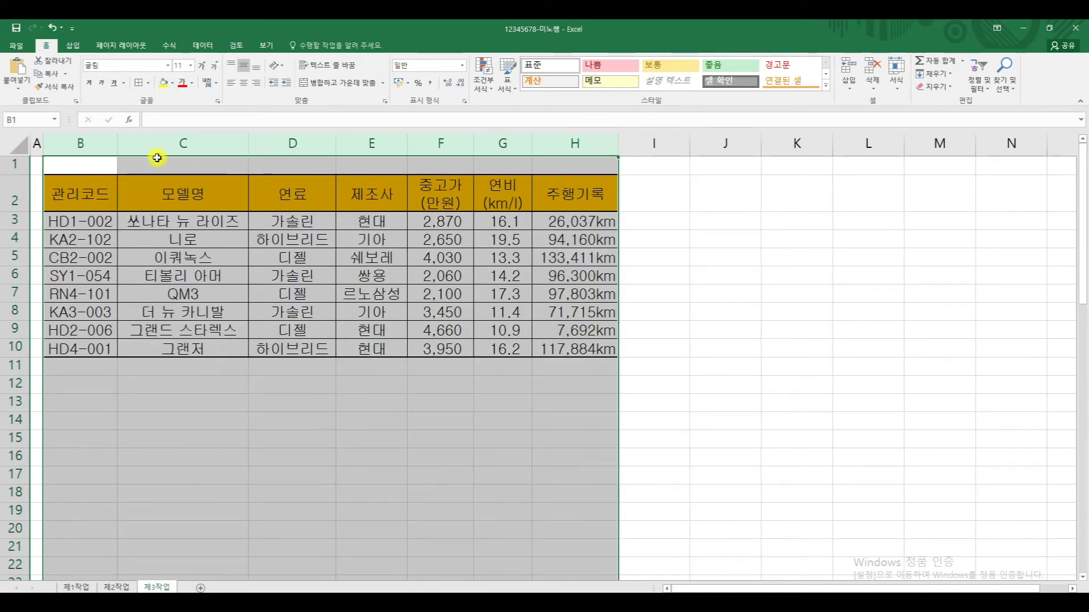
Examine the 제3작업 instruction picture for the required sort order, subtotal functions and output layout
scroll(503, 408, "down", 4)
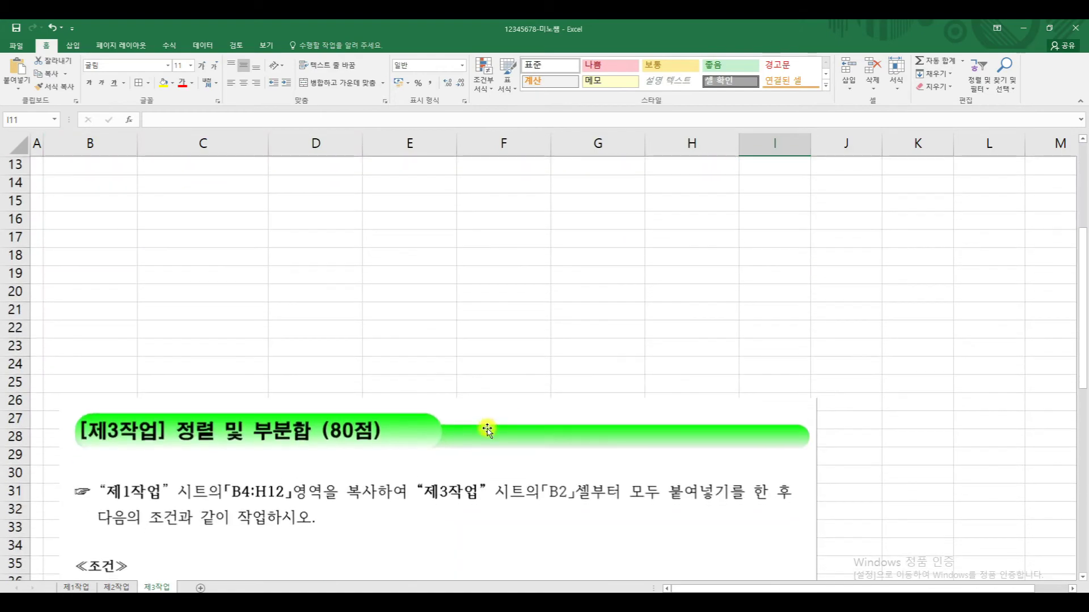
left_click_drag(487, 430, 421, 243)
scroll(491, 257, "down", 4)
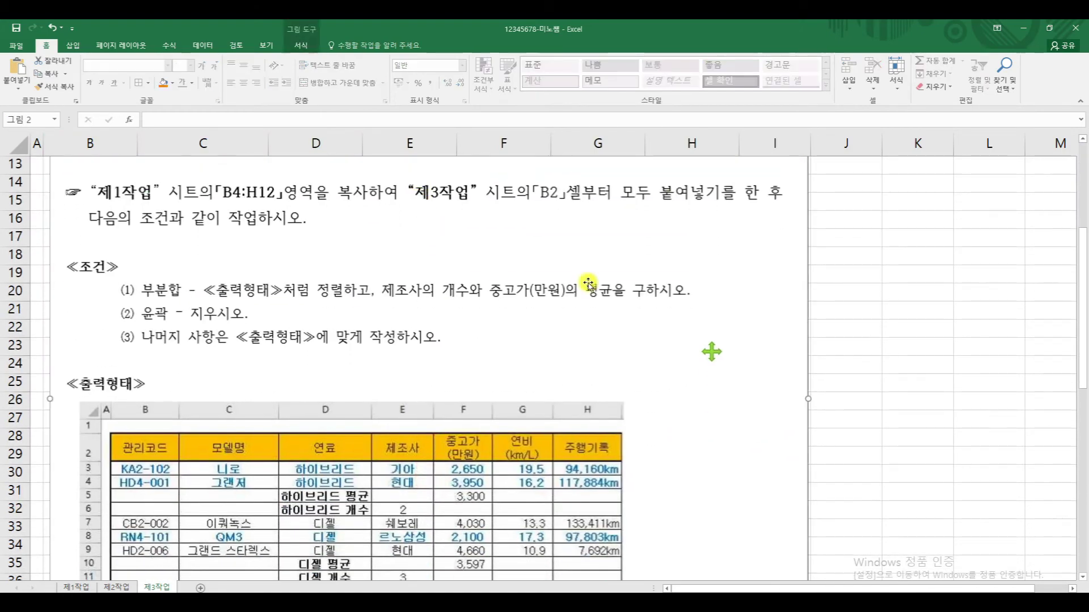
scroll(978, 308, "up", 6)
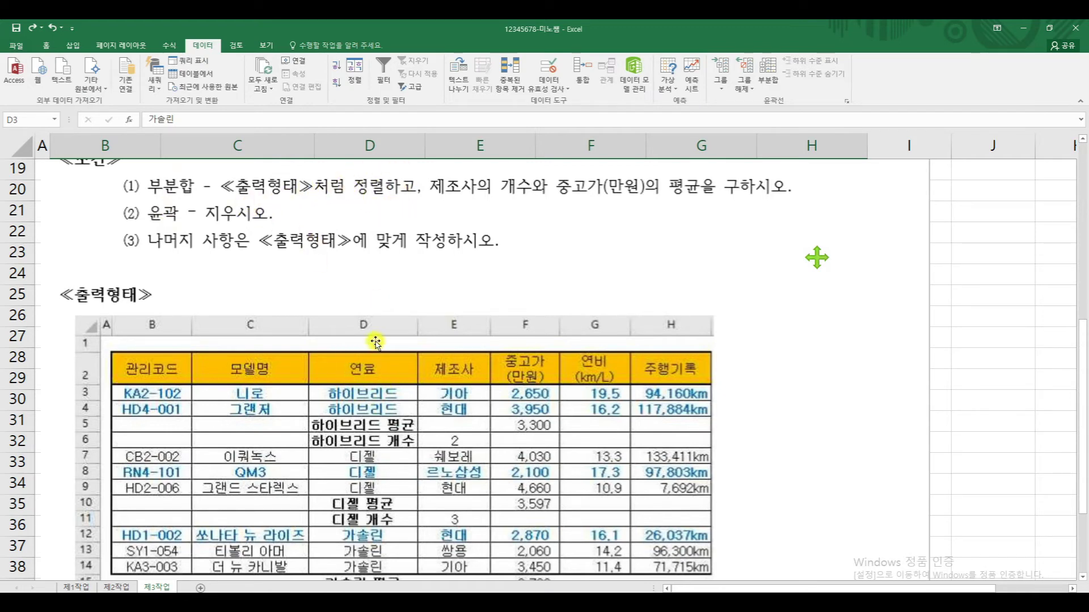
scroll(423, 387, "down", 1)
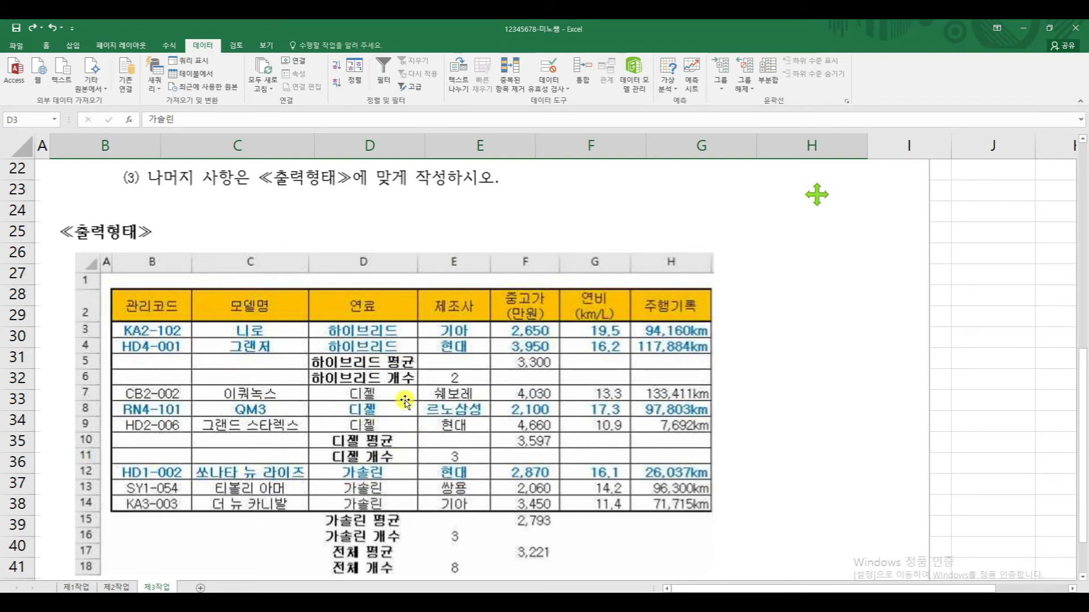
scroll(411, 243, "up", 2)
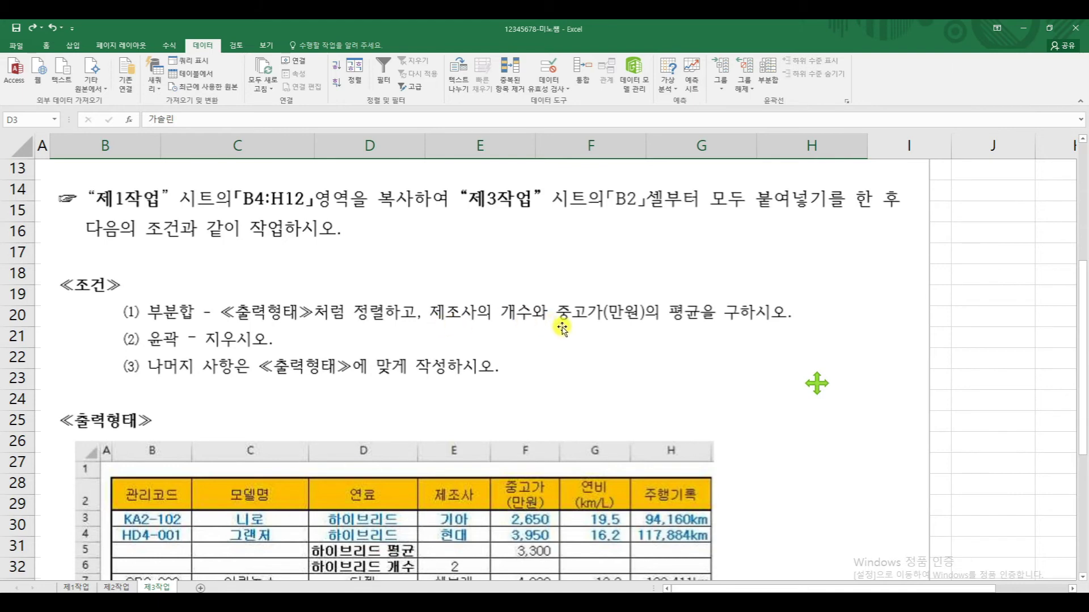
scroll(560, 352, "down", 1)
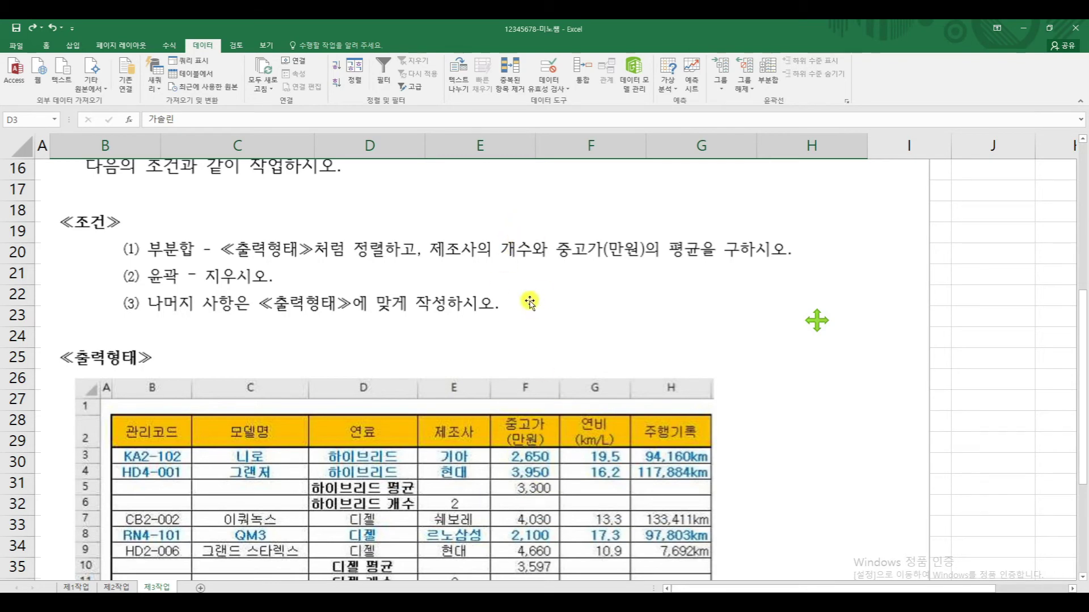
scroll(534, 435, "up", 1)
left_click(535, 435)
scroll(406, 365, "up", 4)
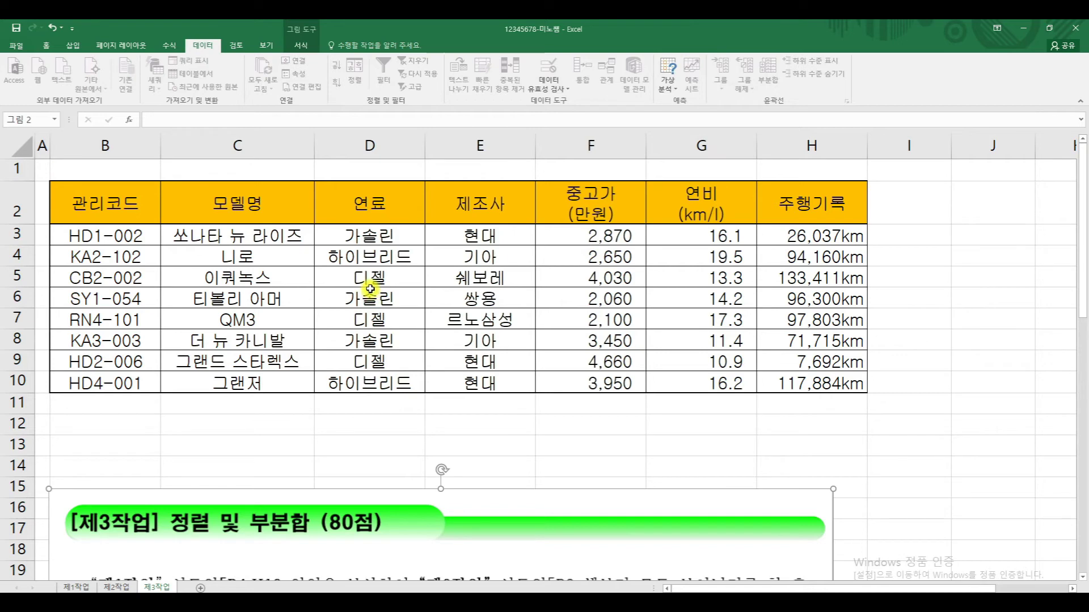
Sort the car table by 연료 in descending order
left_click(383, 205)
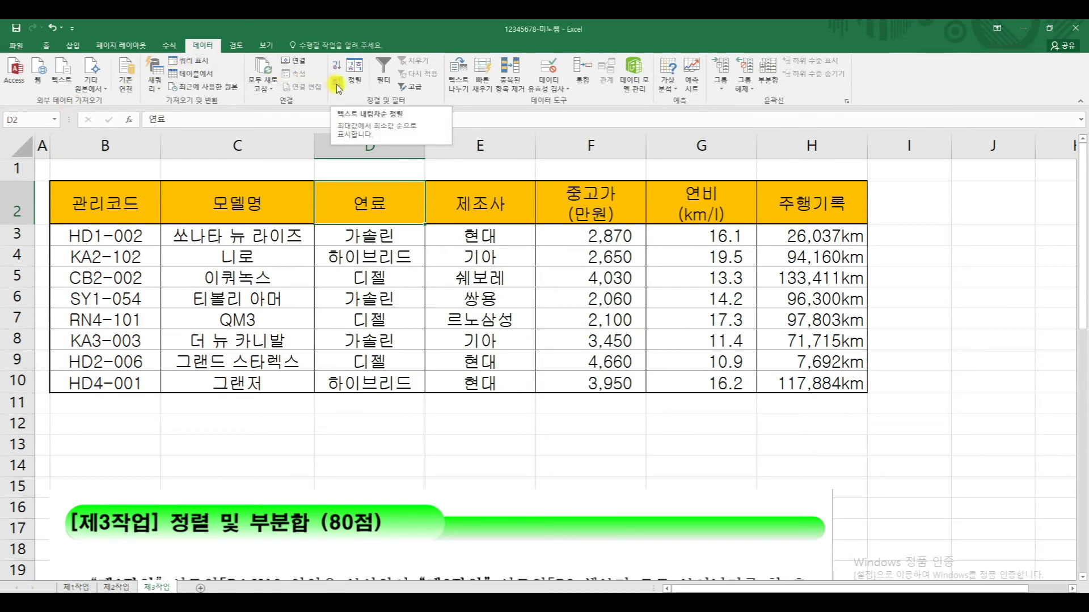
left_click(337, 85)
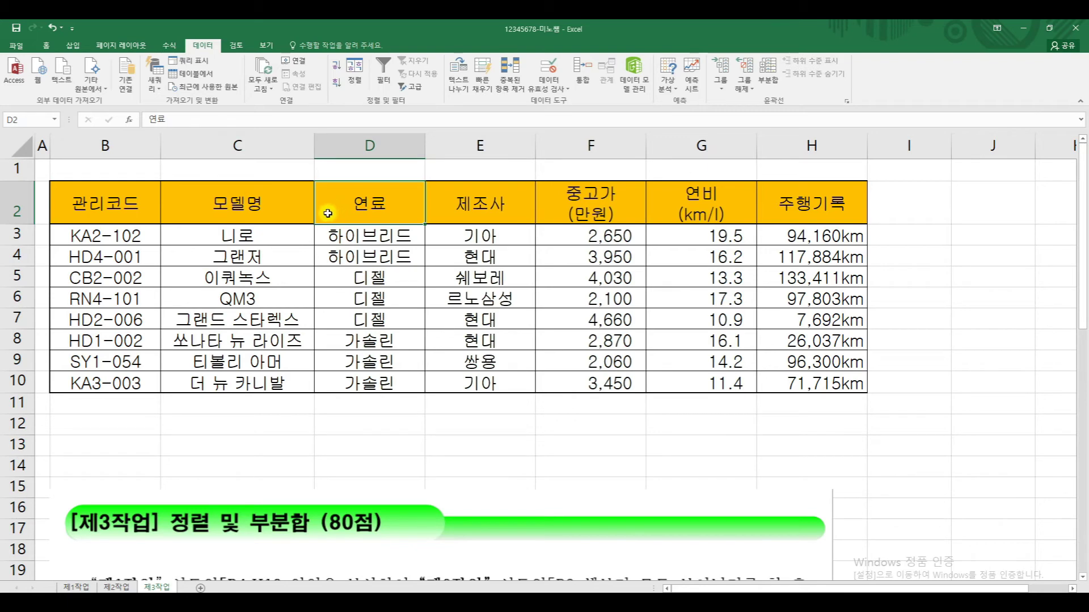
mouse_move(325, 209)
left_mouse_down()
mouse_move(331, 284)
mouse_move(386, 368)
mouse_move(416, 336)
mouse_move(391, 230)
mouse_move(319, 224)
left_mouse_up()
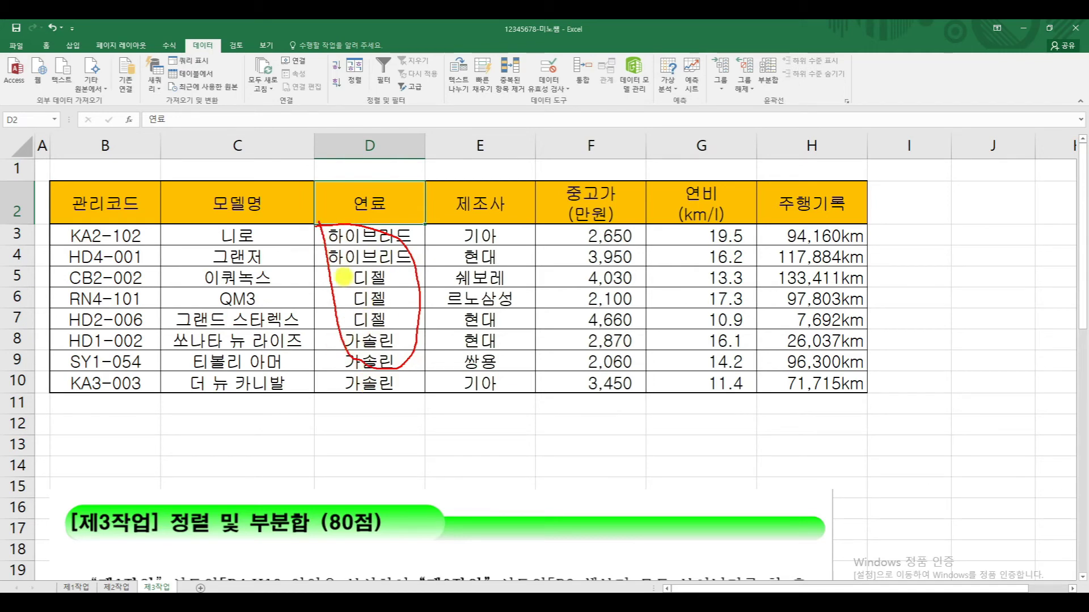
key("Escape")
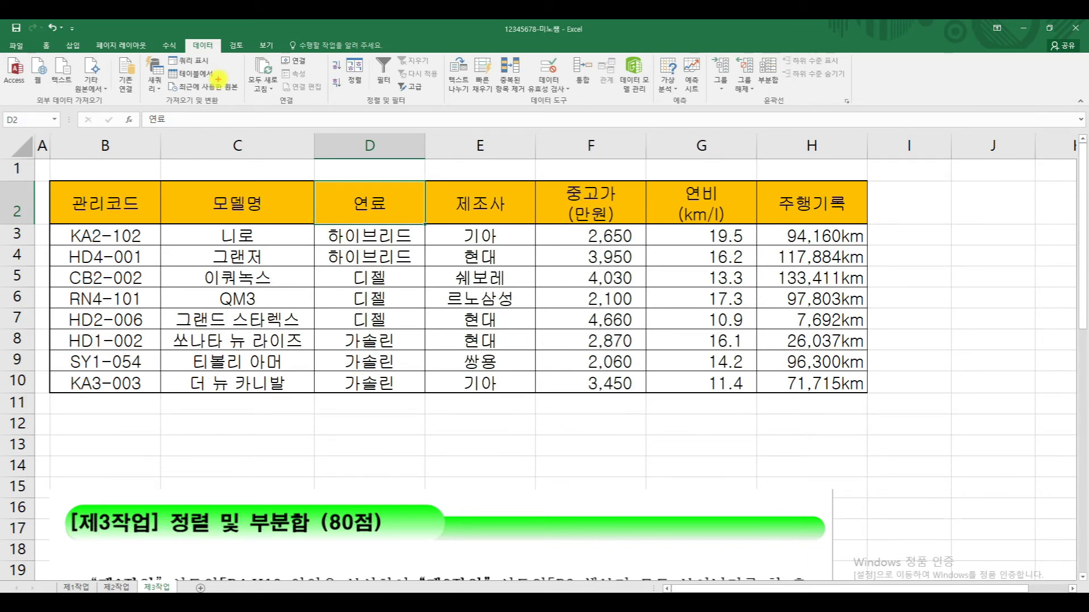
mouse_move(215, 53)
left_mouse_down()
mouse_move(187, 57)
mouse_move(197, 31)
mouse_move(218, 45)
left_mouse_up()
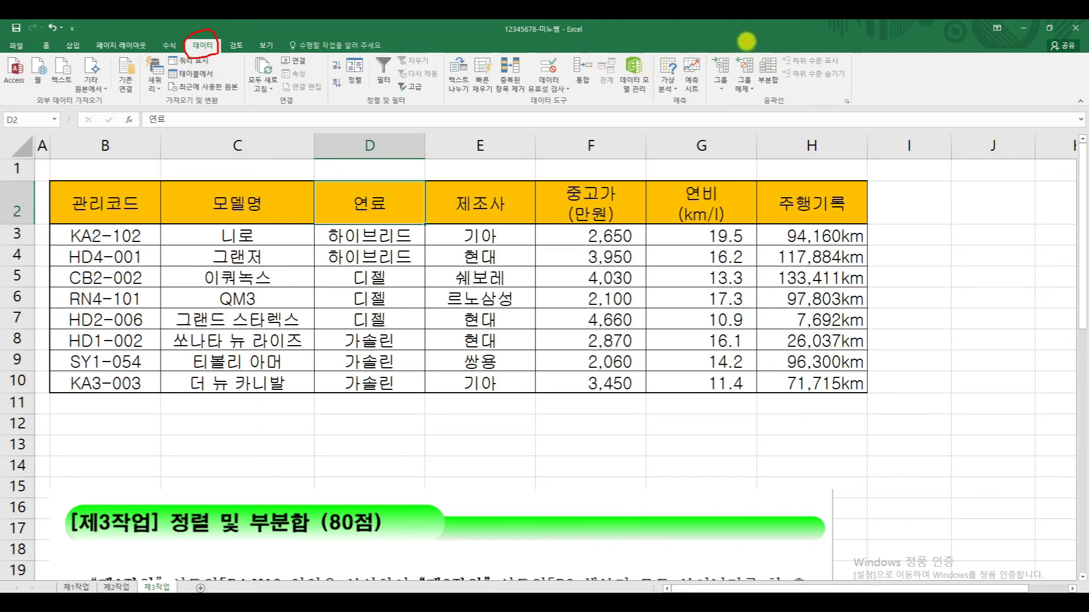
left_click_drag(747, 41, 788, 98)
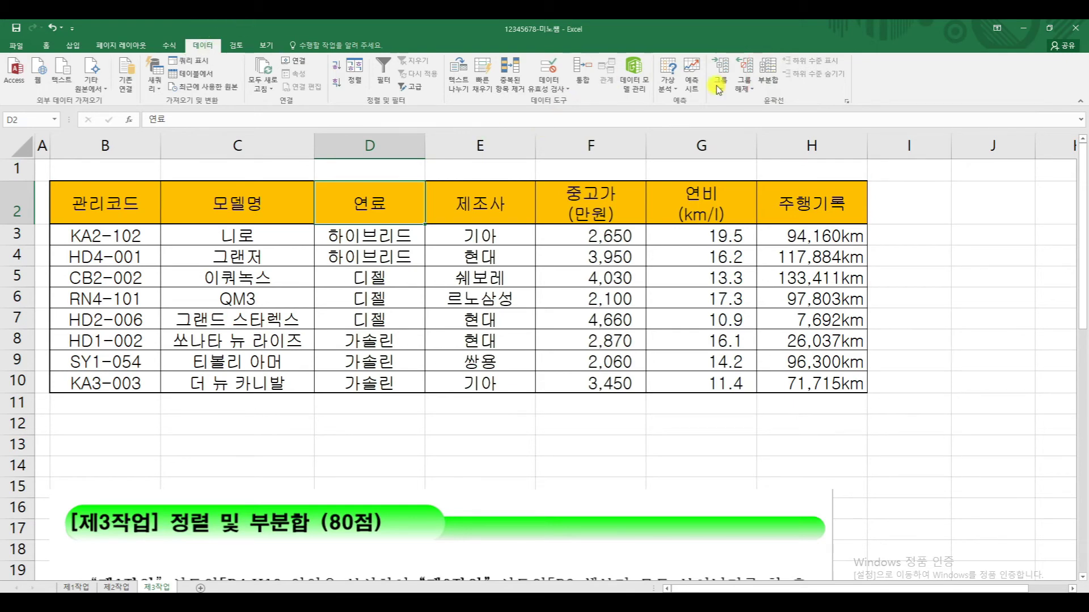
Start a subtotal on the sorted table, grouped by 연료 and using the 개수 function
left_click(775, 84)
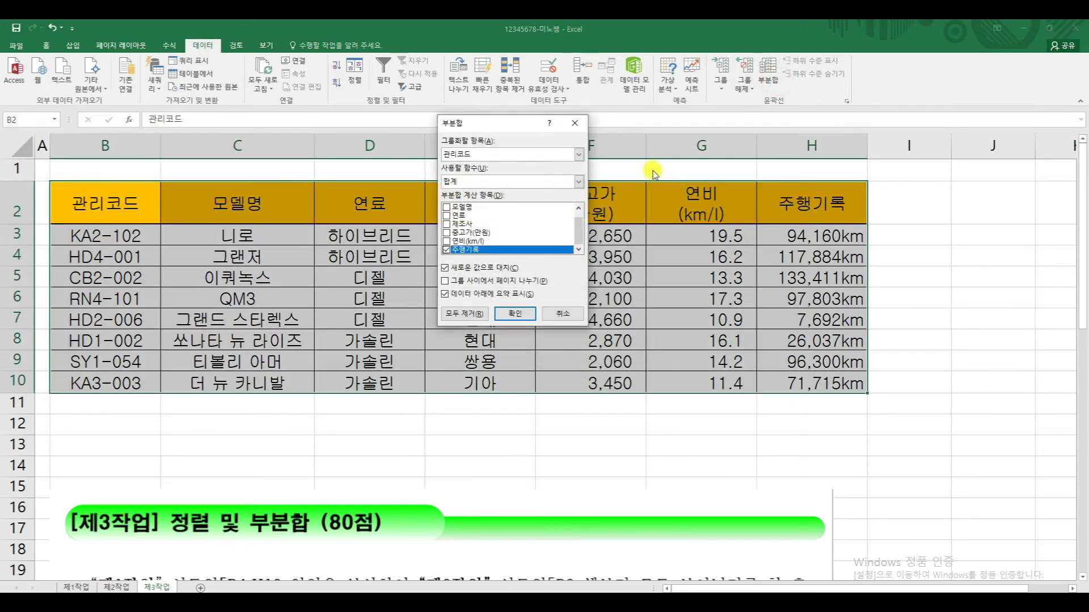
left_click_drag(503, 124, 688, 135)
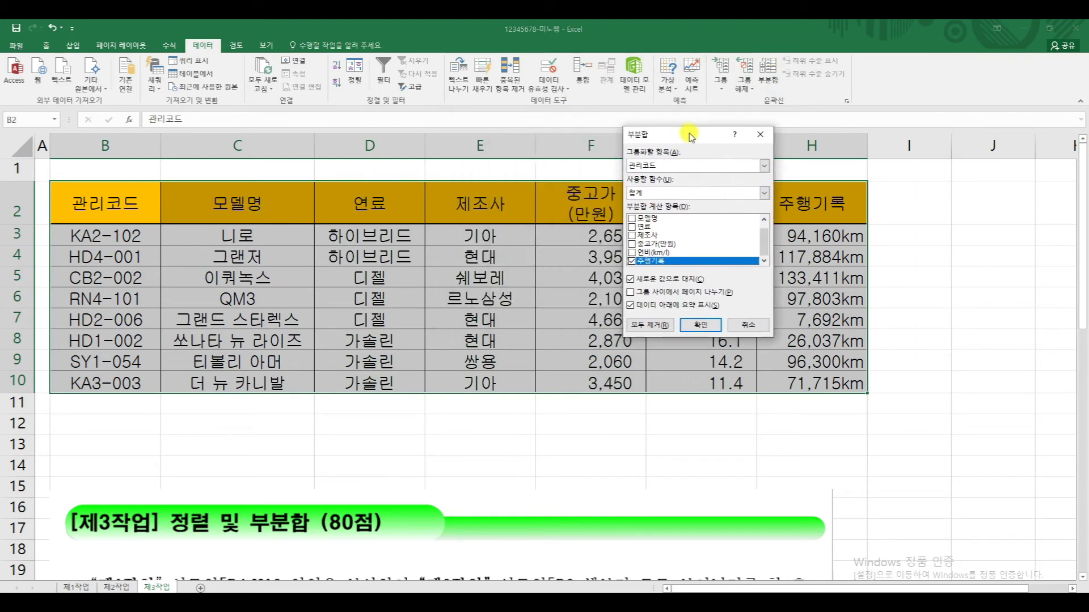
left_click(680, 170)
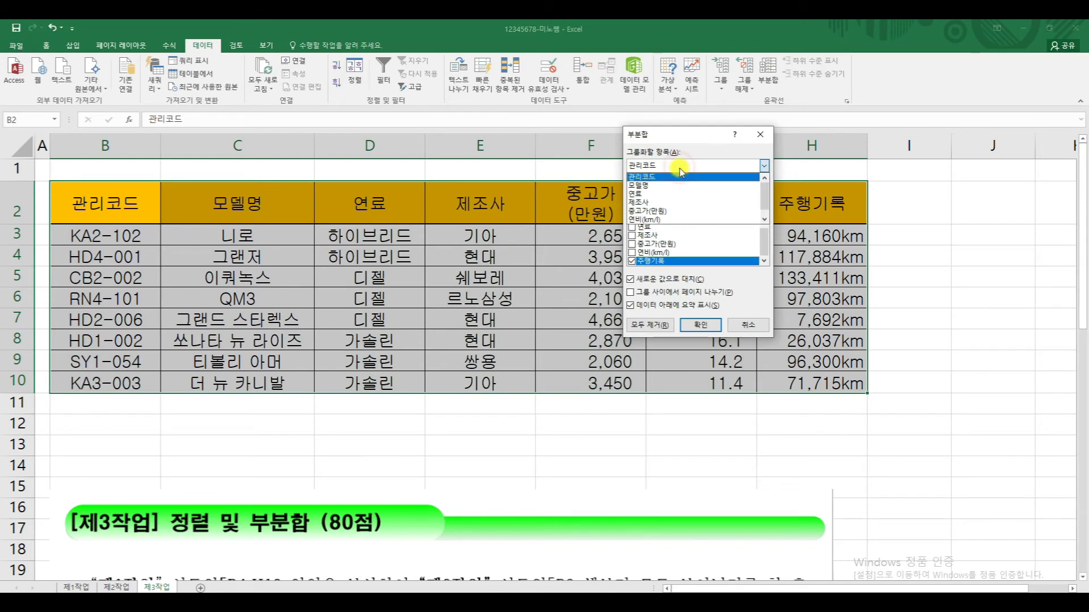
left_click(633, 194)
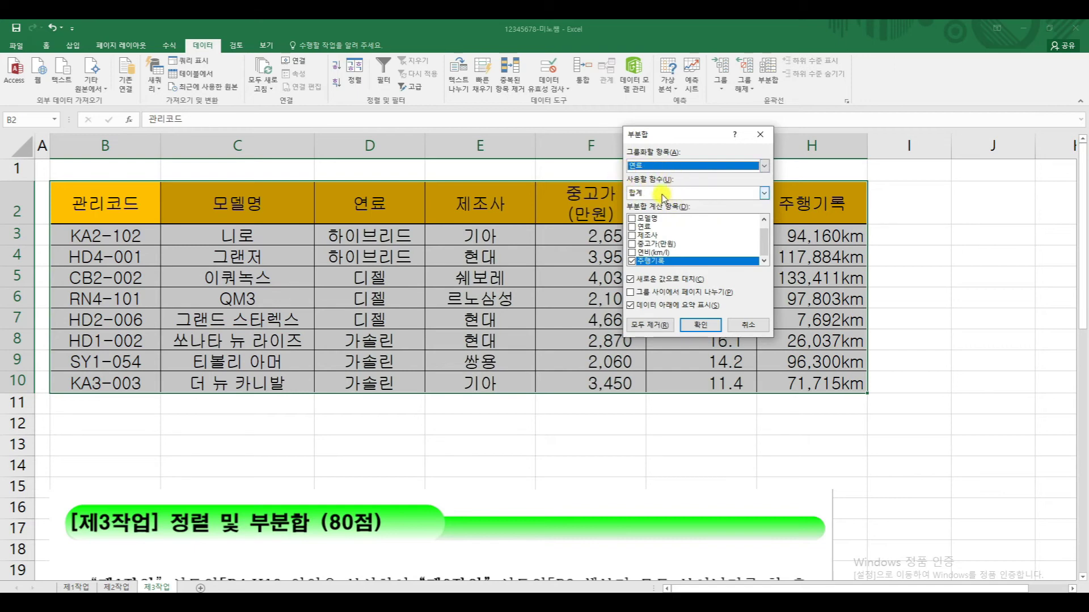
left_click(663, 194)
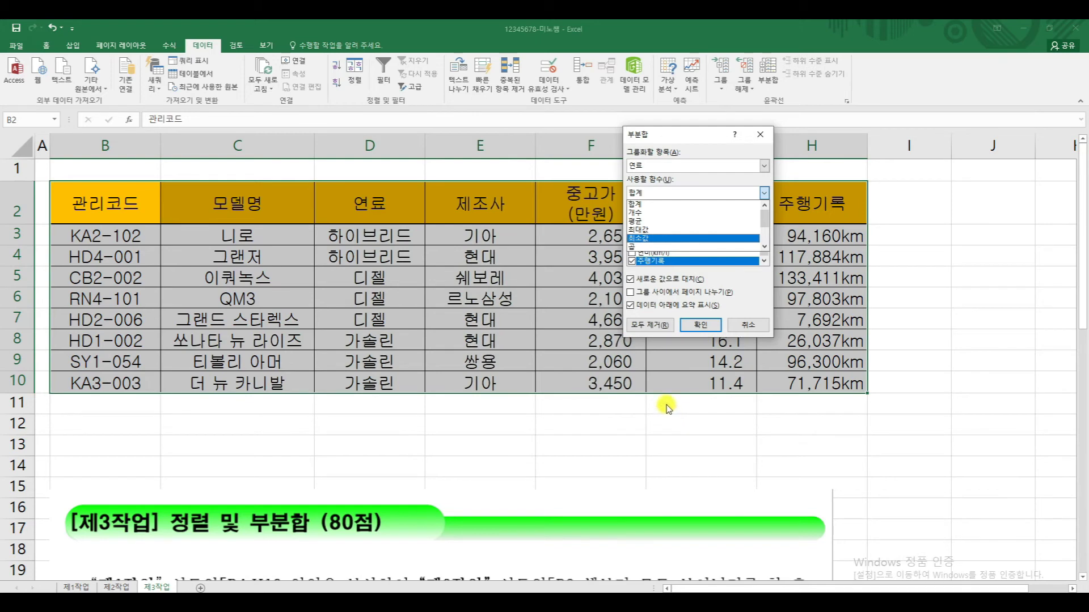
left_click(637, 212)
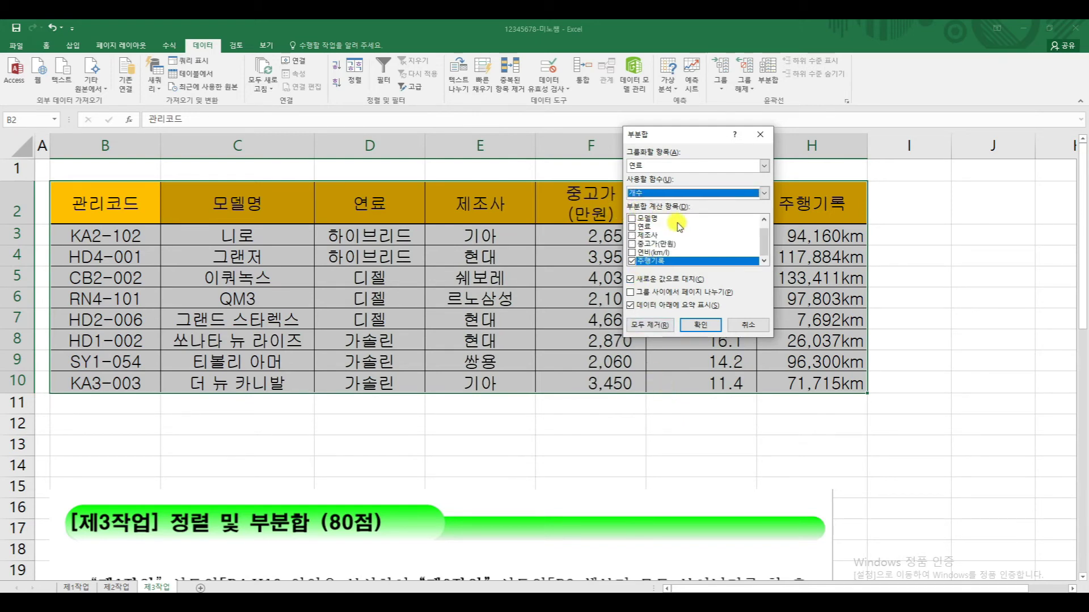
Make 제조사 the only subtotalled field, deselecting 주행기록, and apply the subtotal
left_click(632, 261)
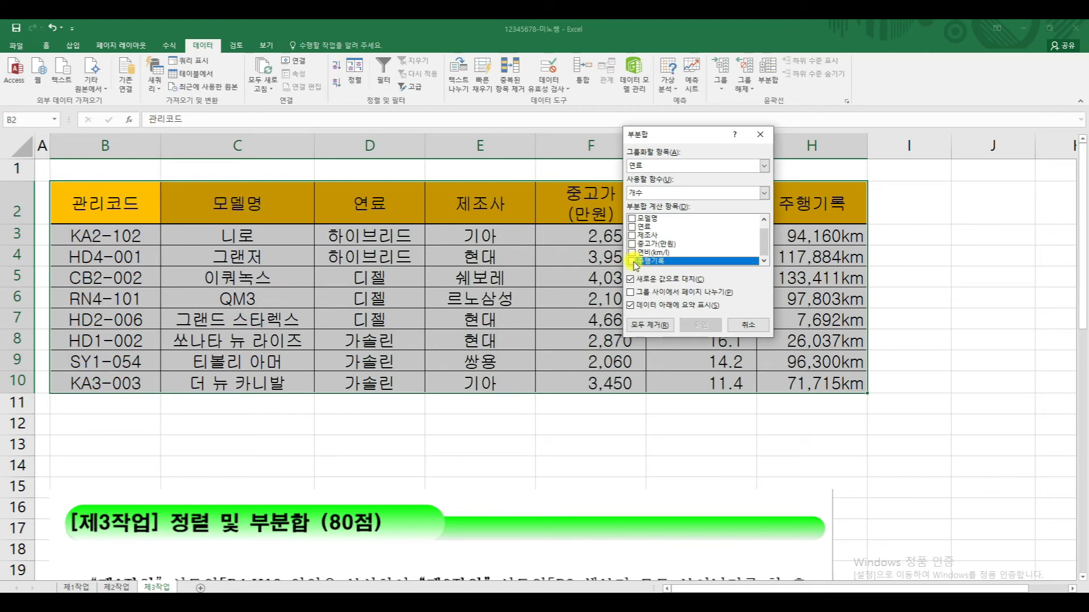
left_click(631, 235)
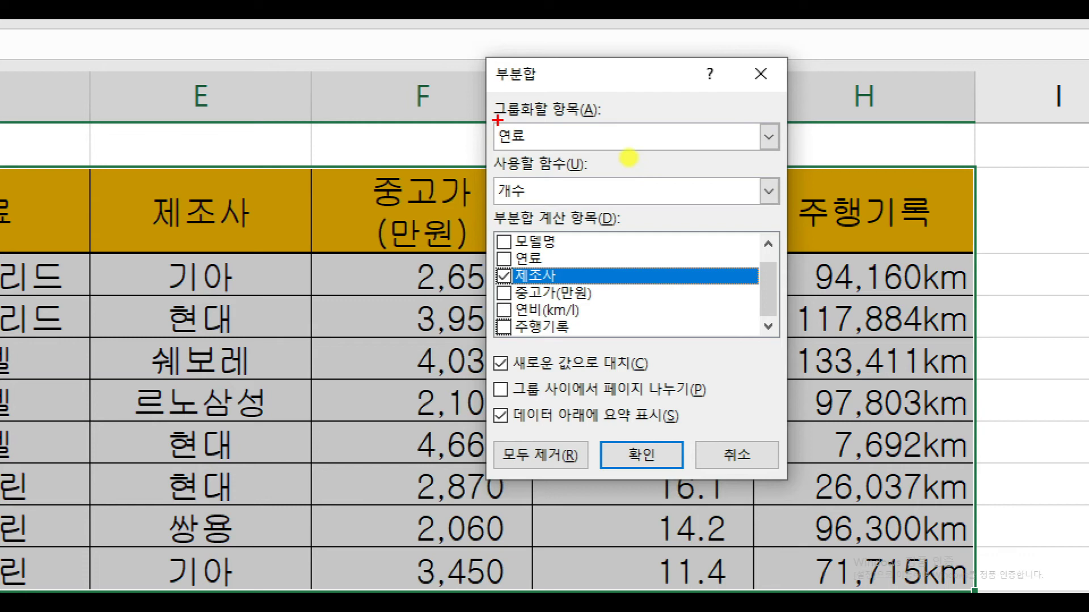
mouse_move(491, 114)
left_mouse_down()
mouse_move(501, 153)
mouse_move(570, 157)
left_mouse_up()
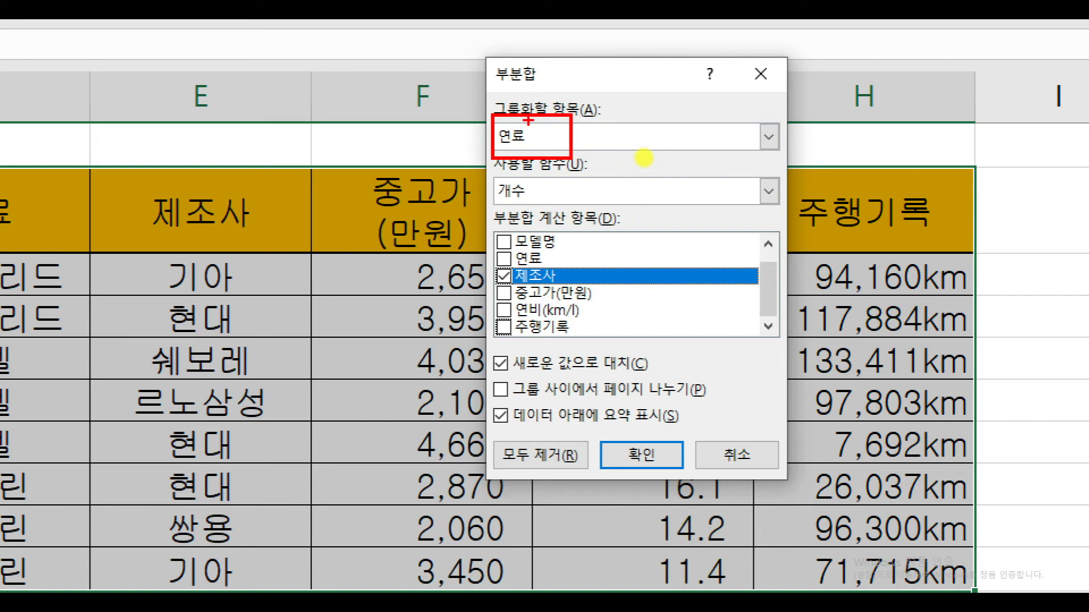
mouse_move(490, 170)
left_mouse_down()
mouse_move(506, 206)
mouse_move(566, 214)
left_mouse_up()
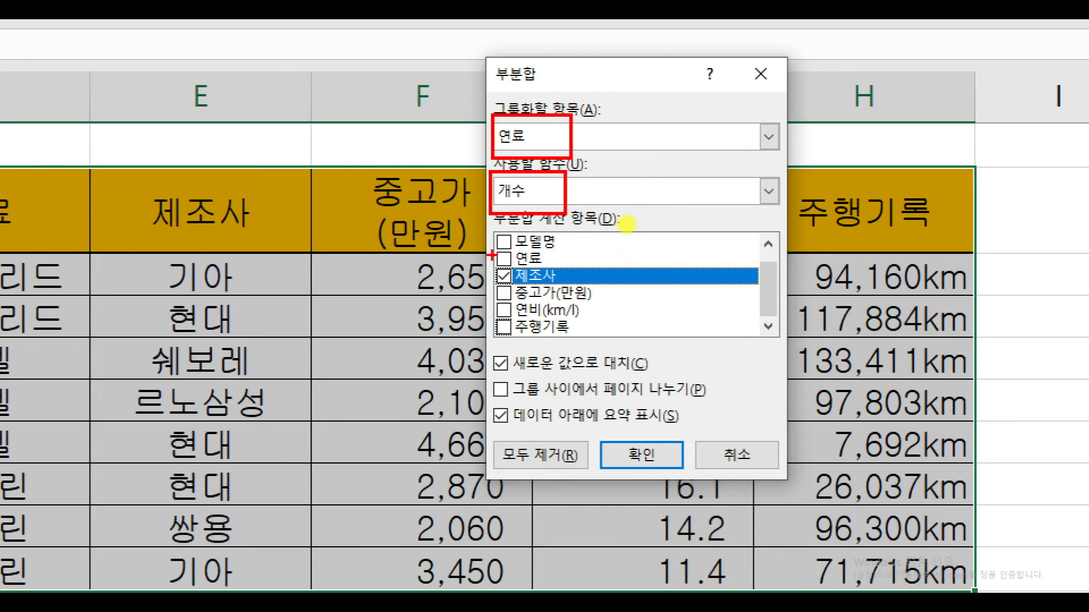
left_click_drag(494, 263, 573, 292)
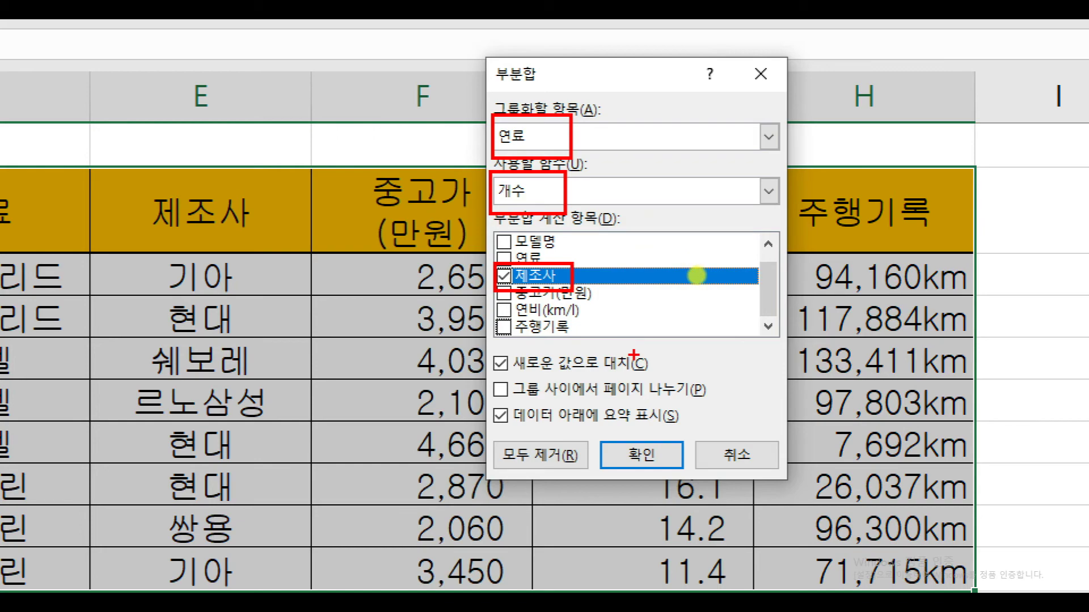
left_click_drag(596, 429, 707, 471)
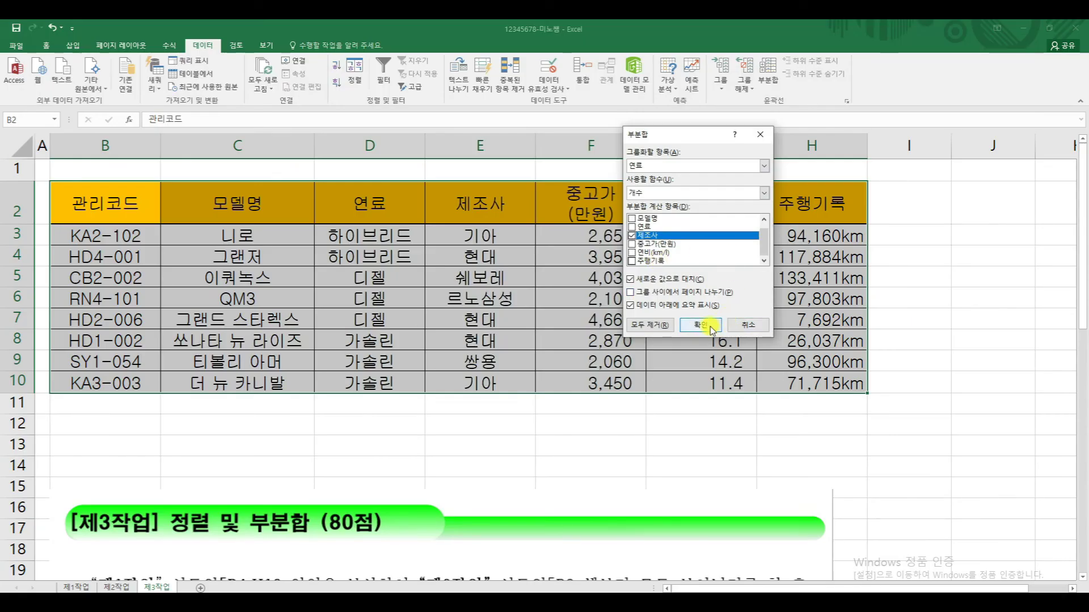
left_click(701, 325)
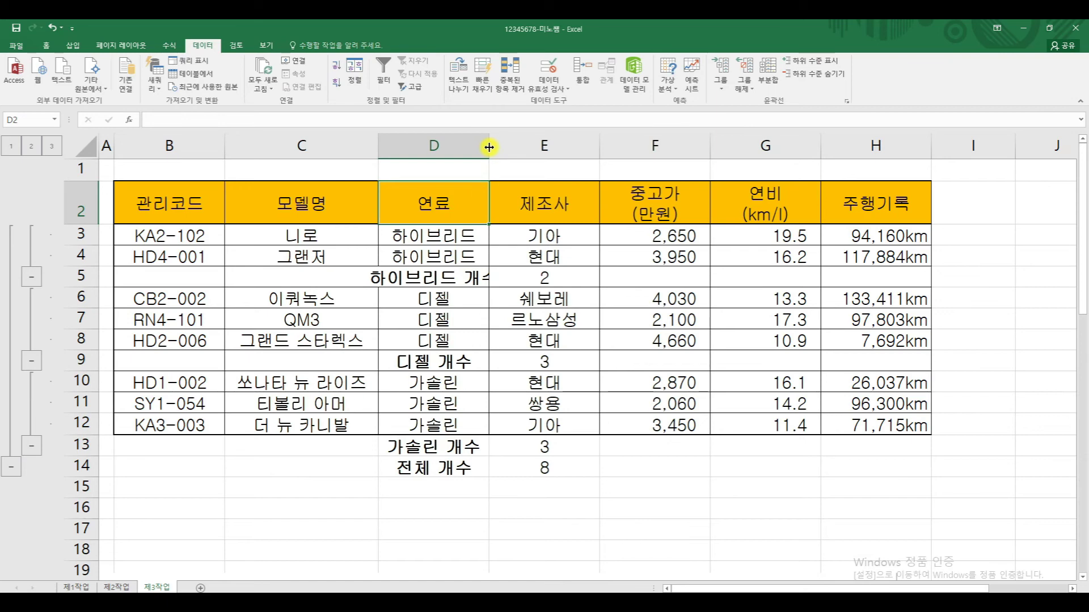
Widen column D until the 하이브리드 개수 label fits, and start a second subtotal on the car table
left_click_drag(489, 147, 545, 147)
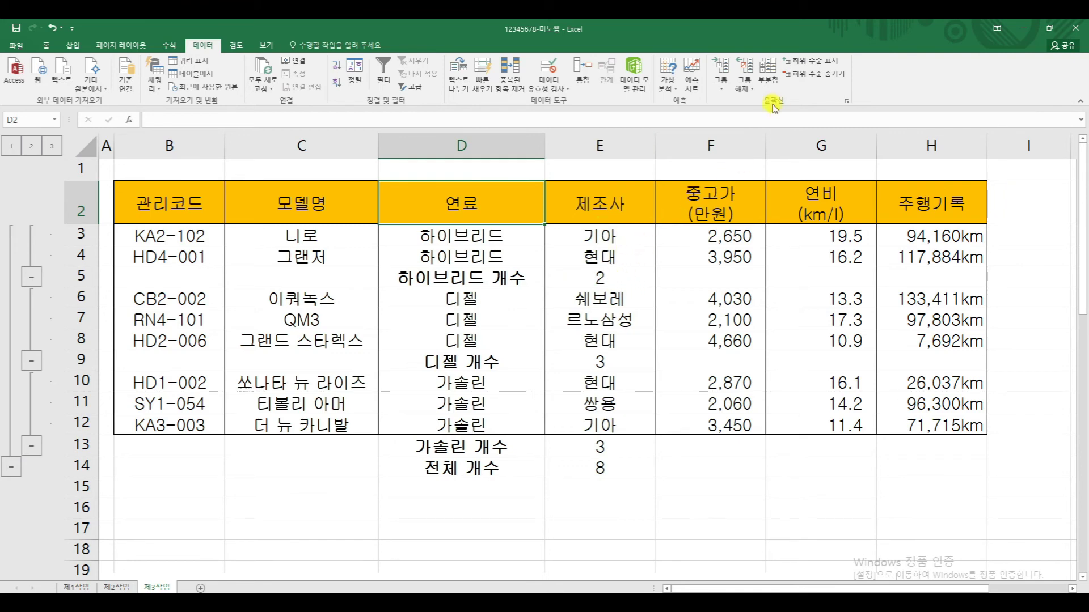
left_click(769, 82)
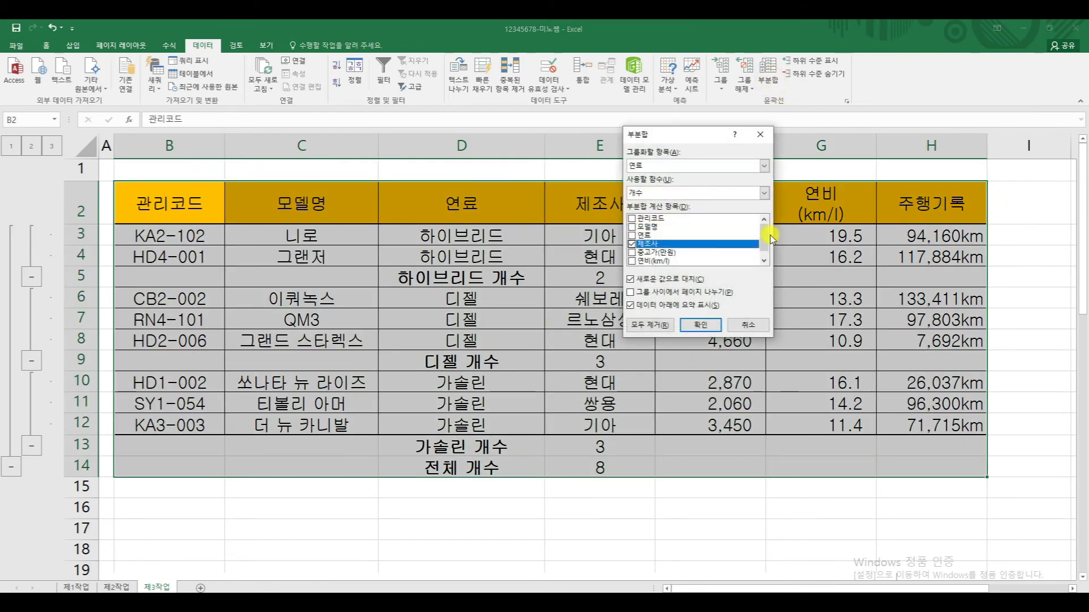
left_click_drag(692, 146, 721, 147)
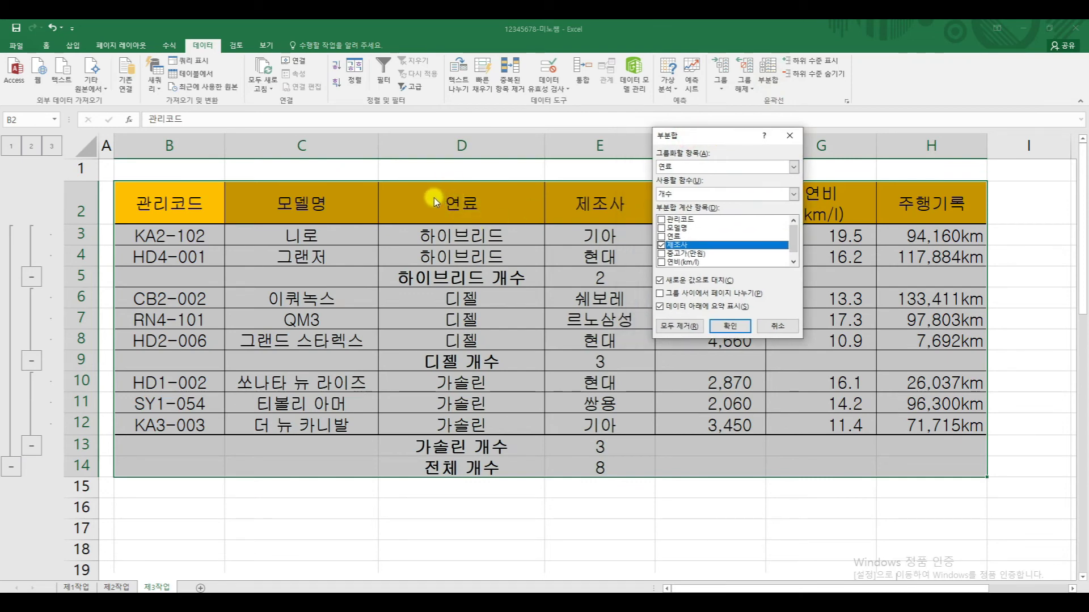
mouse_move(432, 189)
left_mouse_down()
mouse_move(457, 211)
mouse_move(487, 217)
left_mouse_up()
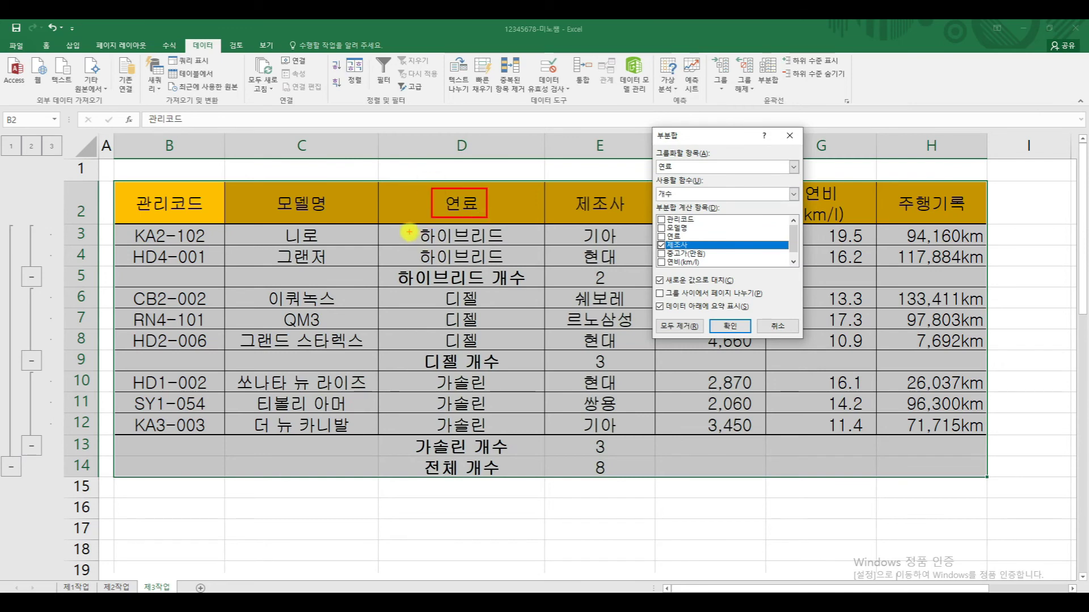
left_click_drag(420, 229, 504, 261)
left_click_drag(437, 289, 484, 346)
mouse_move(431, 375)
left_mouse_down()
mouse_move(430, 403)
mouse_move(485, 435)
left_mouse_up()
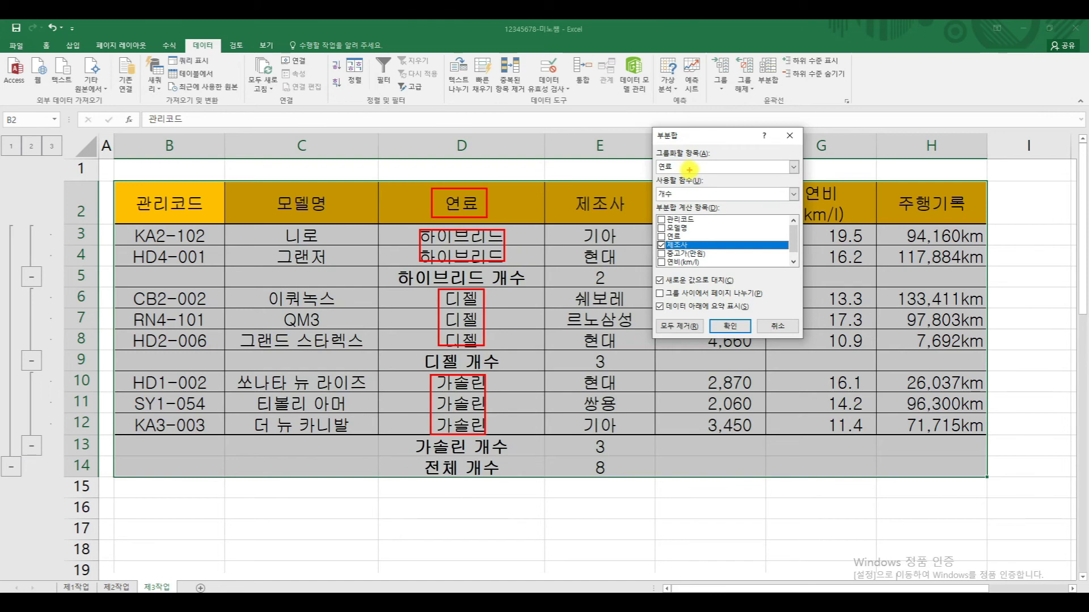
key("Escape")
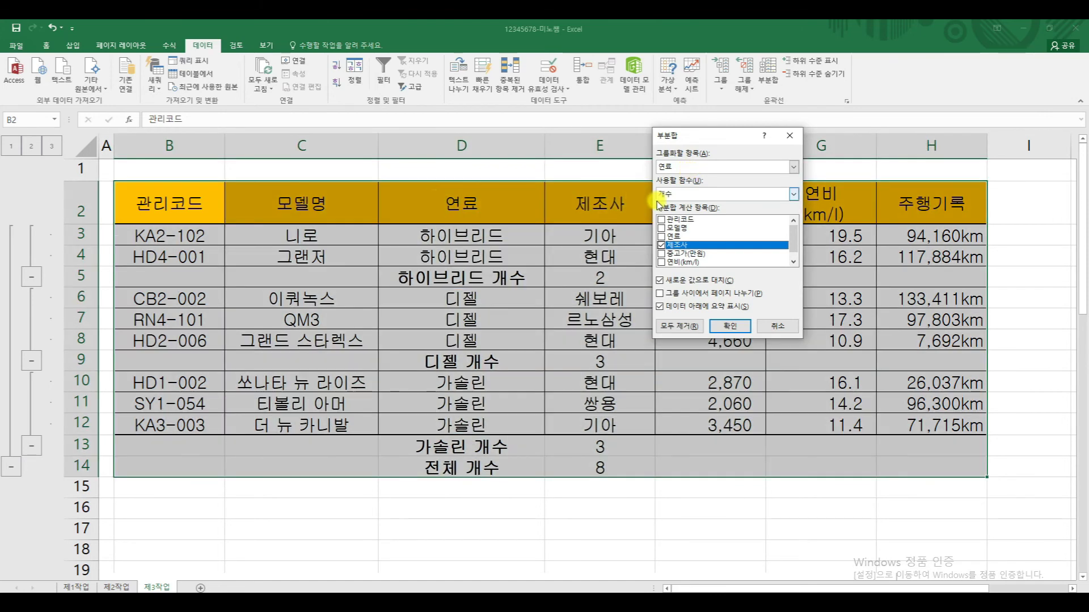
Set the second subtotal to the 평균 function with 중고가(만원) as its only field, deselecting 제조사
left_click(681, 196)
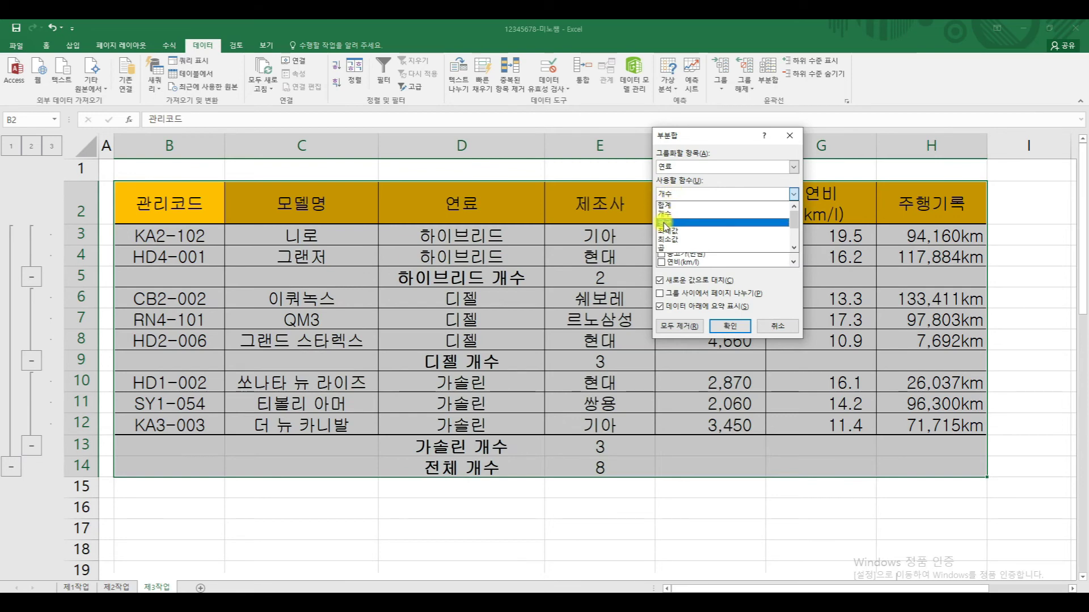
left_click(664, 225)
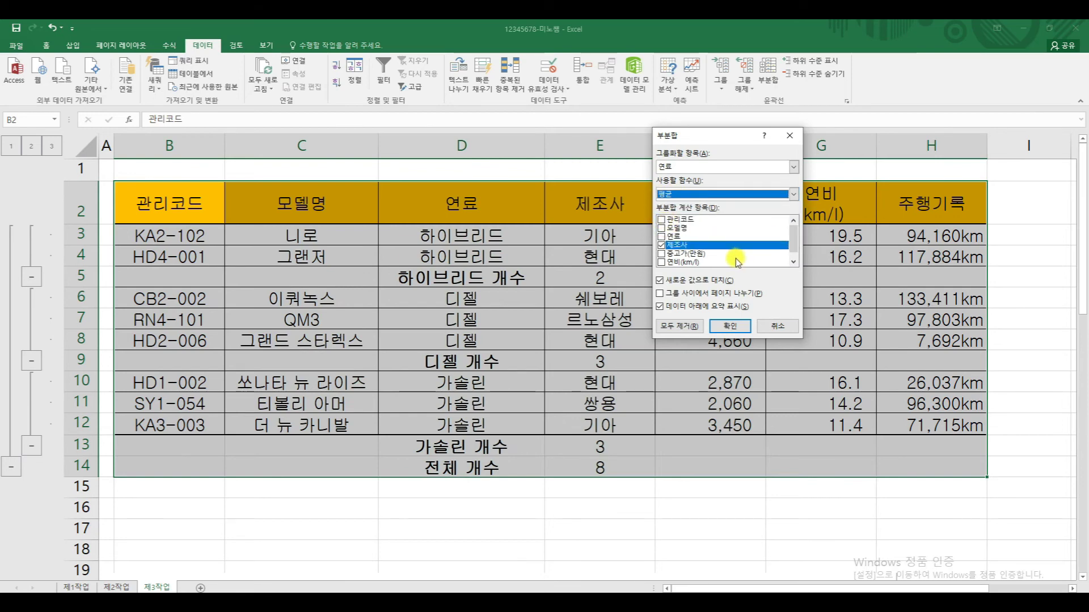
left_click(661, 245)
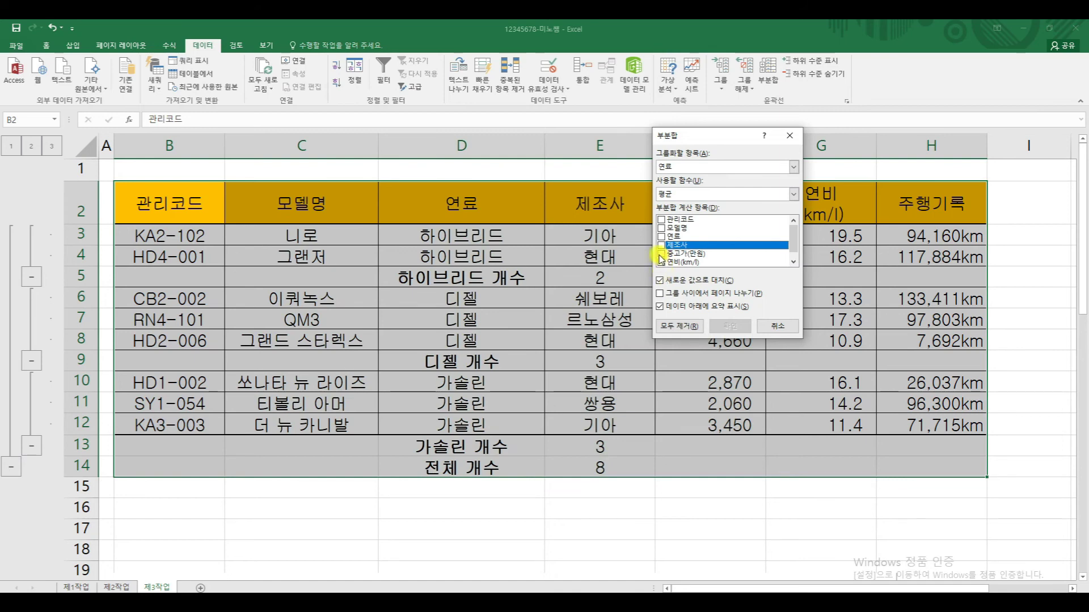
left_click(661, 255)
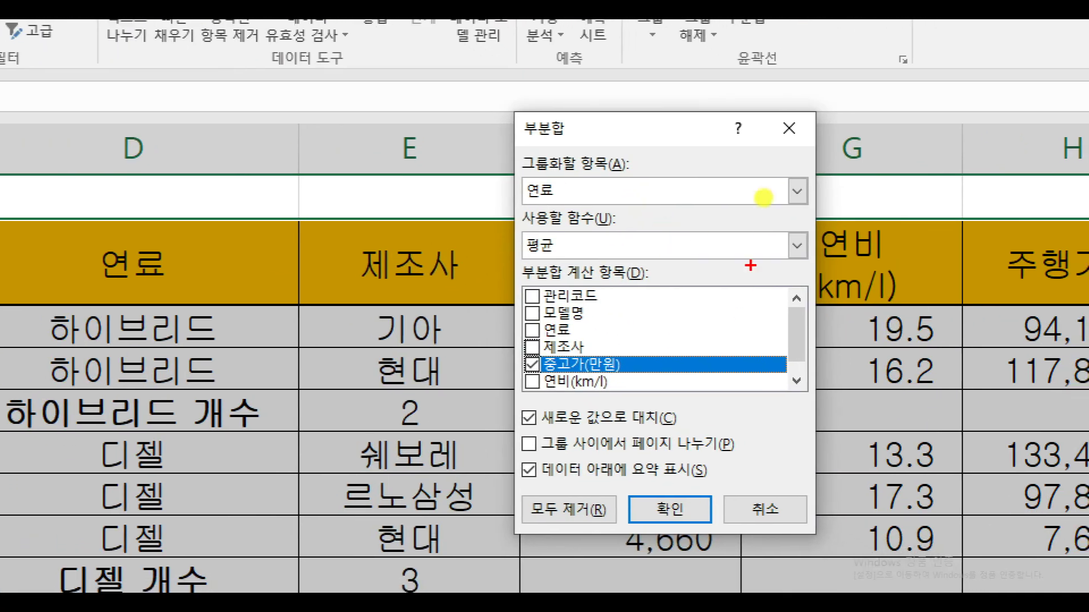
left_click_drag(527, 174, 583, 209)
left_click_drag(521, 230, 590, 259)
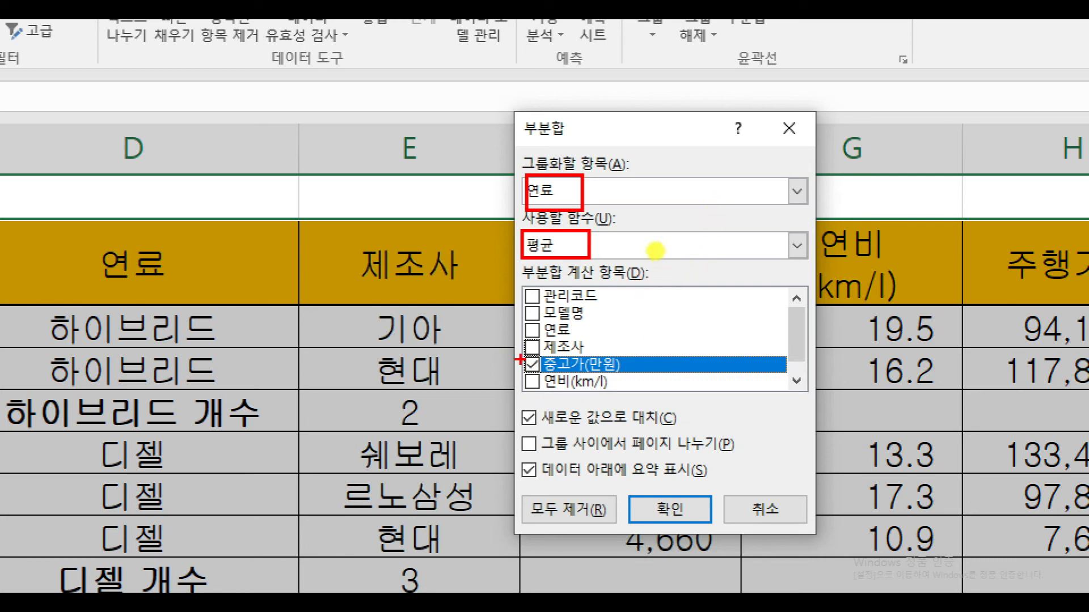
mouse_move(522, 356)
left_mouse_down()
mouse_move(534, 374)
mouse_move(646, 377)
left_mouse_up()
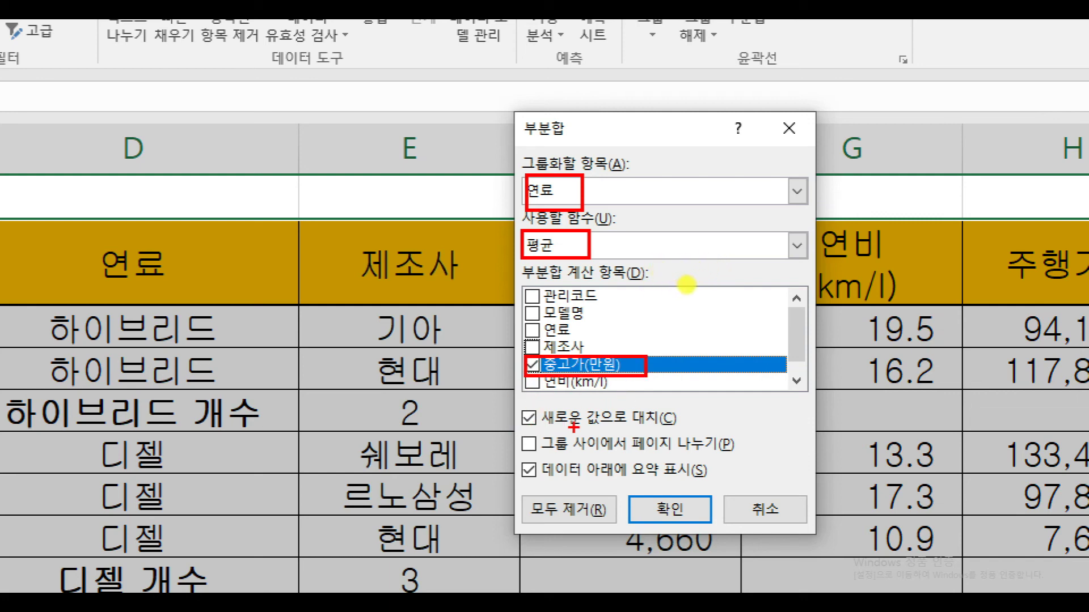
left_click_drag(515, 404, 692, 433)
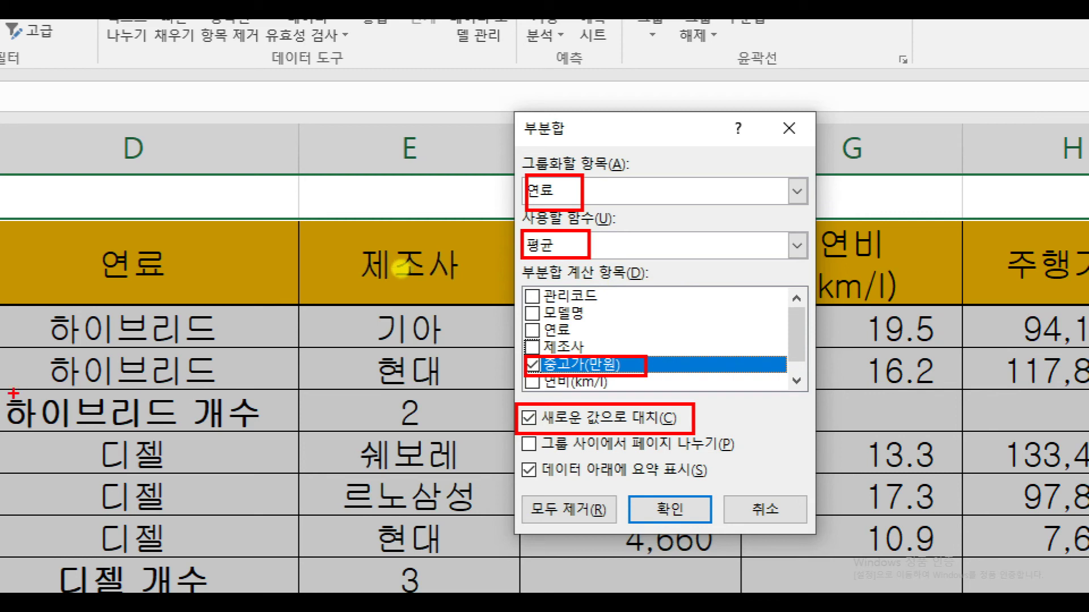
left_click_drag(9, 393, 173, 432)
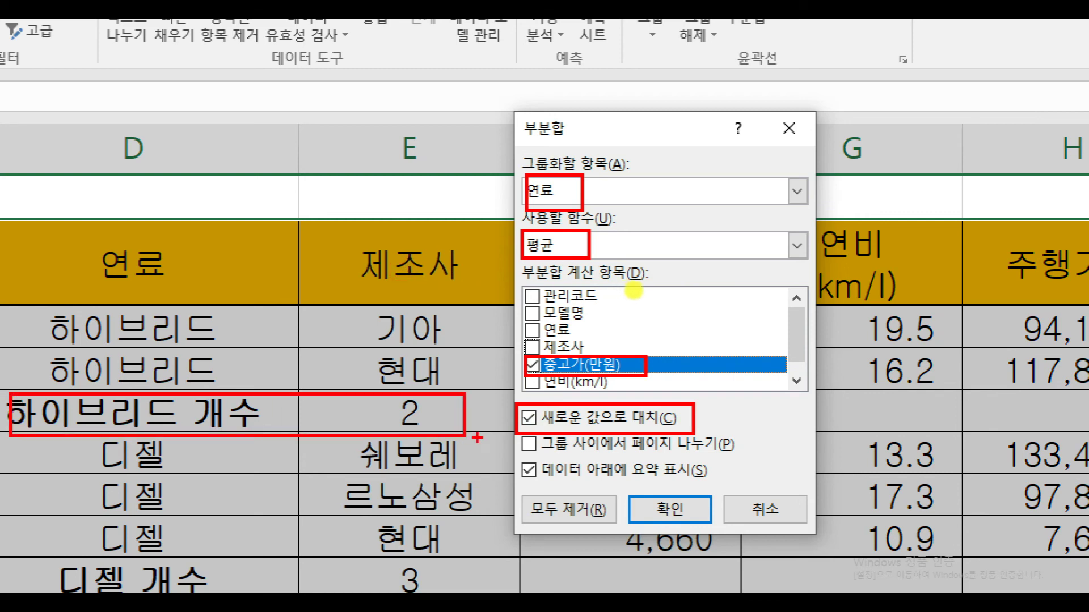
left_click_drag(320, 429, 253, 452)
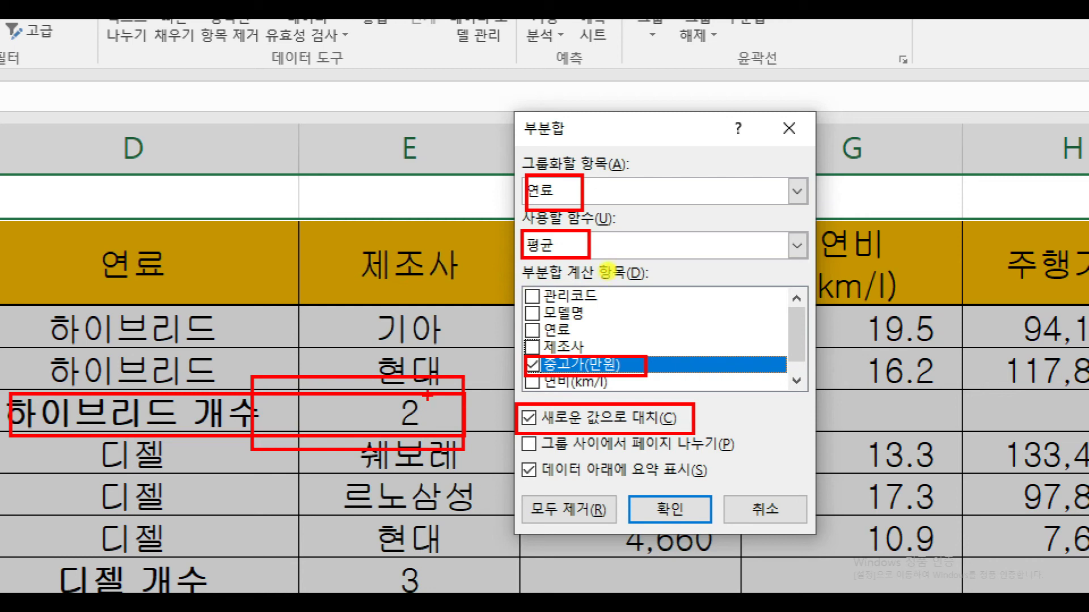
left_click_drag(437, 406, 306, 434)
left_click_drag(299, 383, 529, 423)
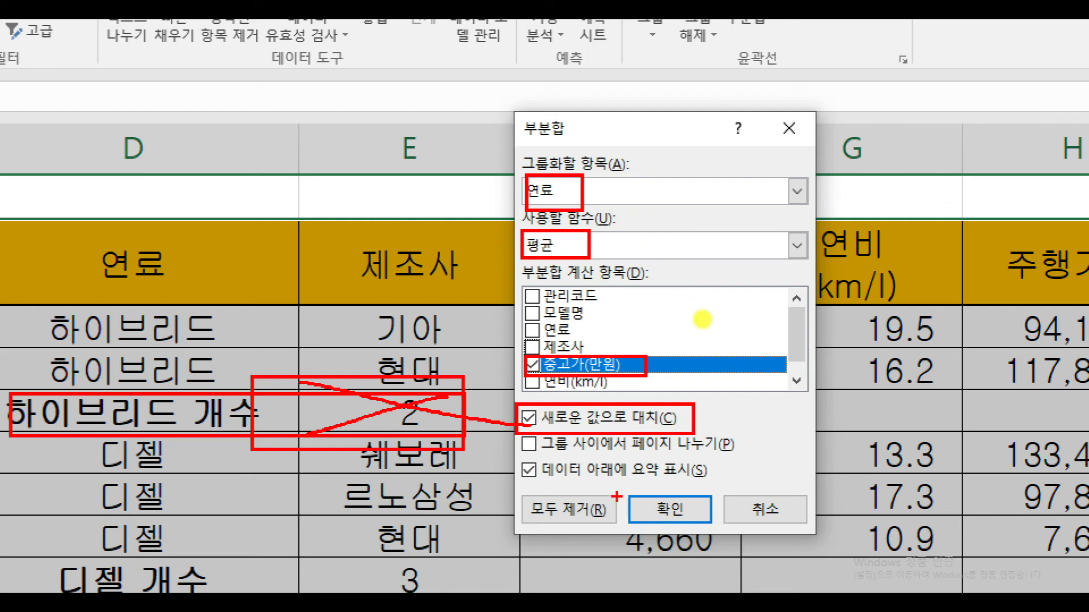
key("Escape")
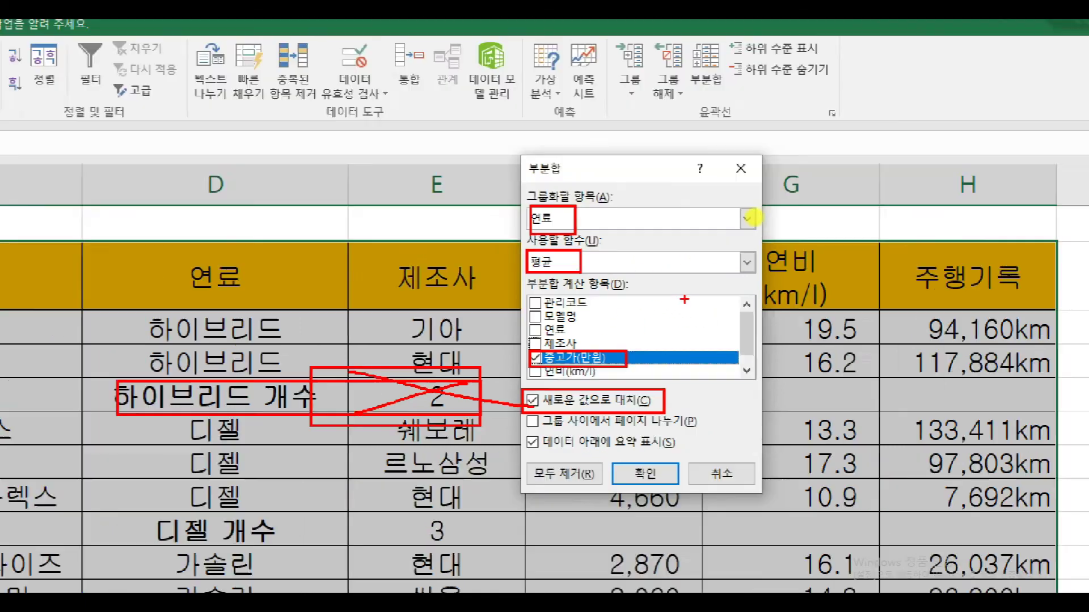
Turn off 새로운 값으로 대치 to keep the existing count subtotals, and apply the average subtotal
left_click(664, 282)
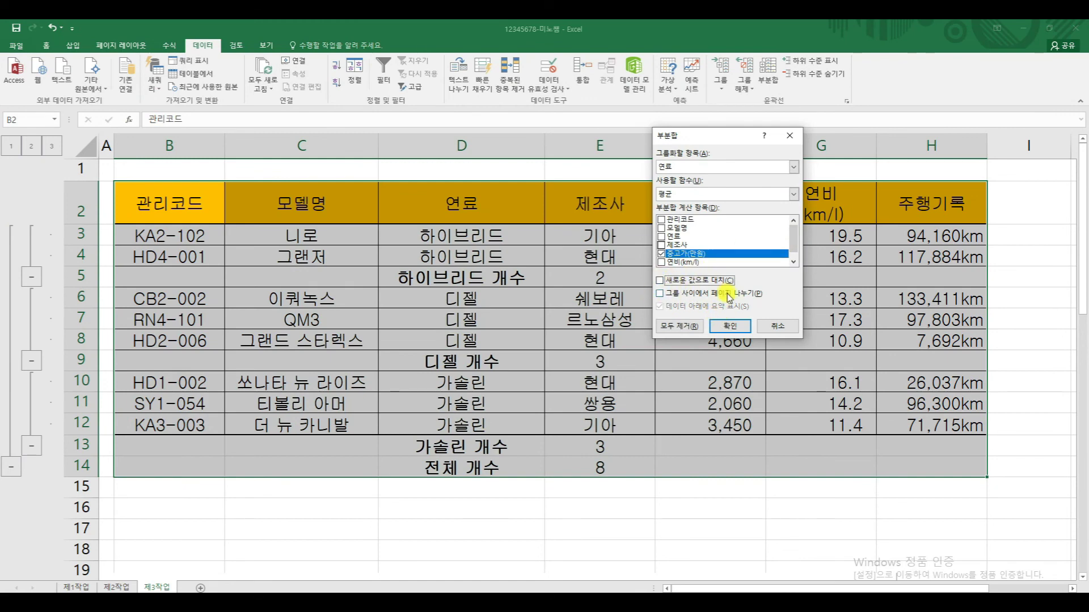
left_click(731, 325)
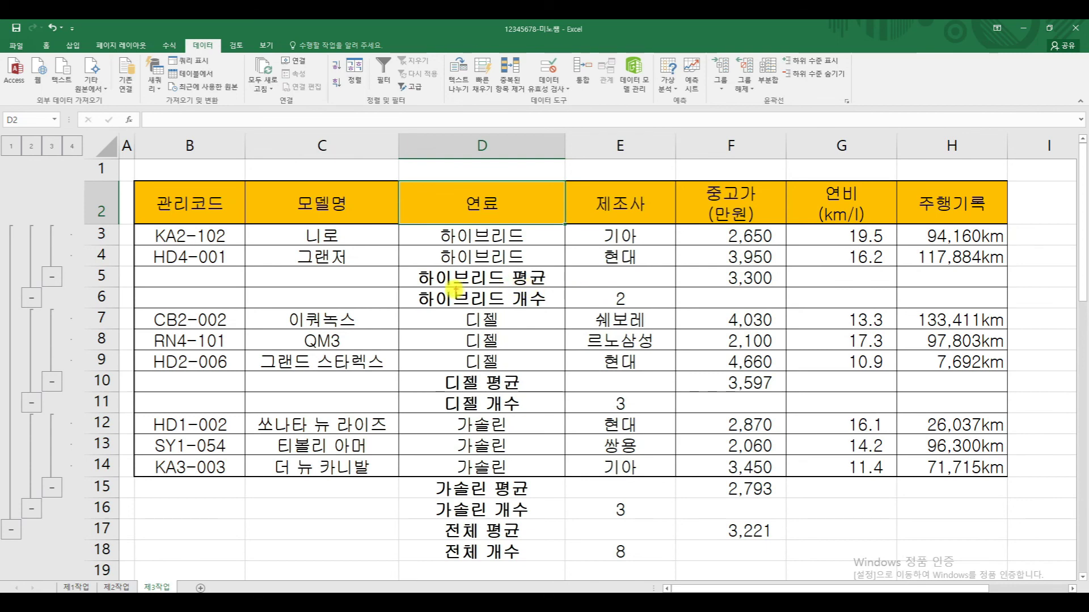
left_click_drag(418, 291, 633, 306)
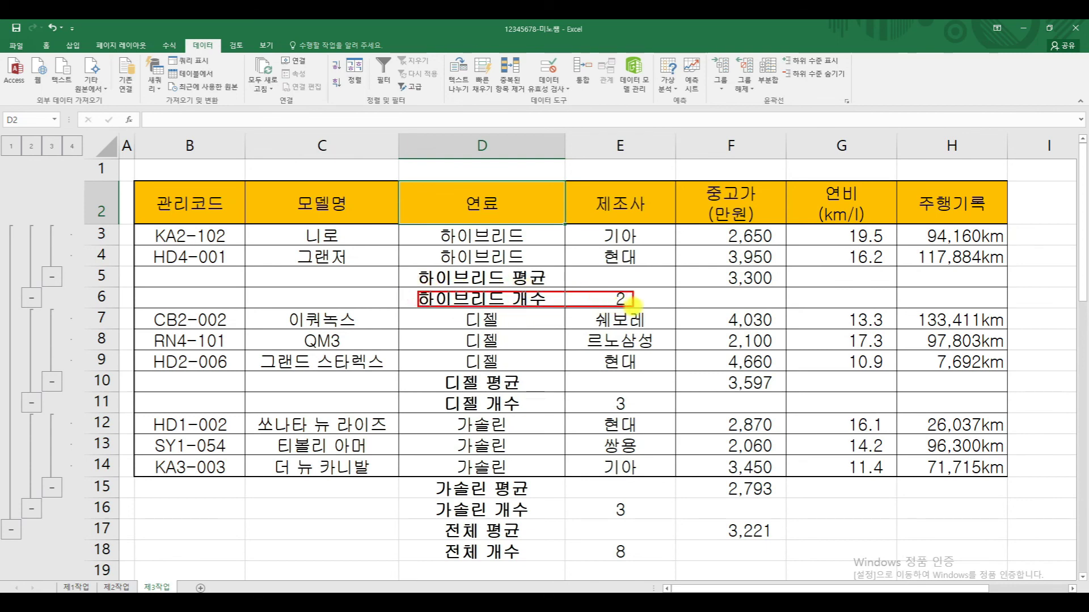
left_click_drag(419, 270, 779, 284)
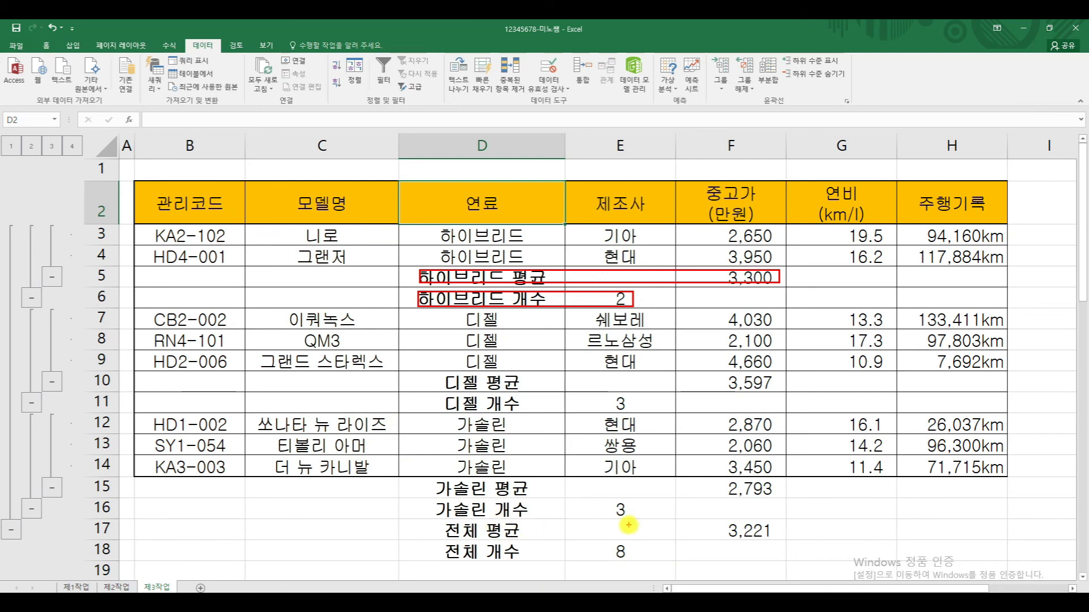
mouse_move(602, 499)
left_mouse_down()
mouse_move(635, 517)
mouse_move(640, 557)
left_mouse_up()
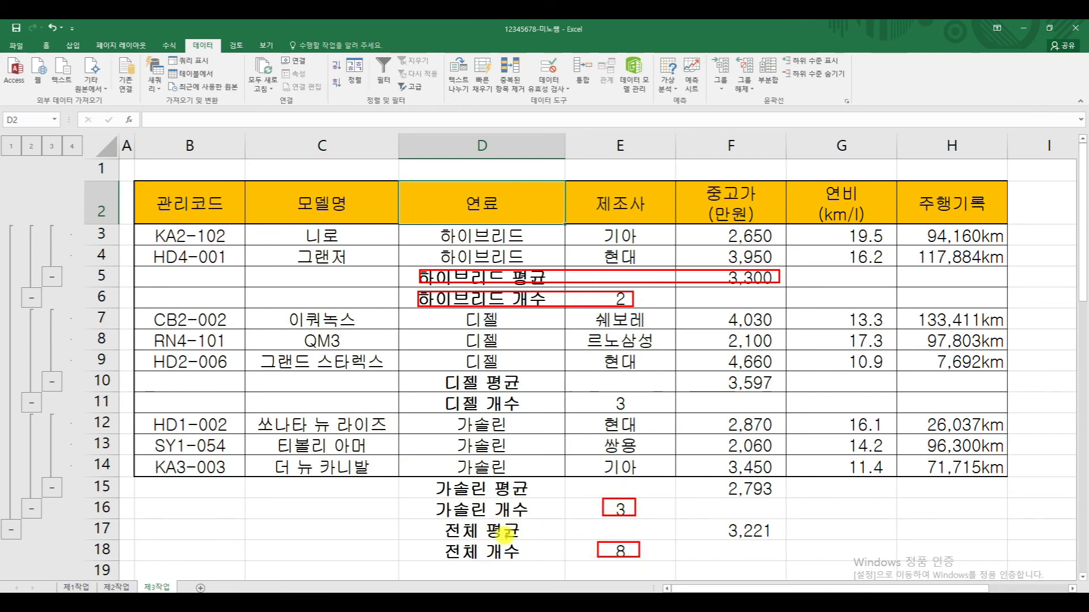
left_click_drag(720, 479, 778, 492)
left_click_drag(721, 523, 790, 546)
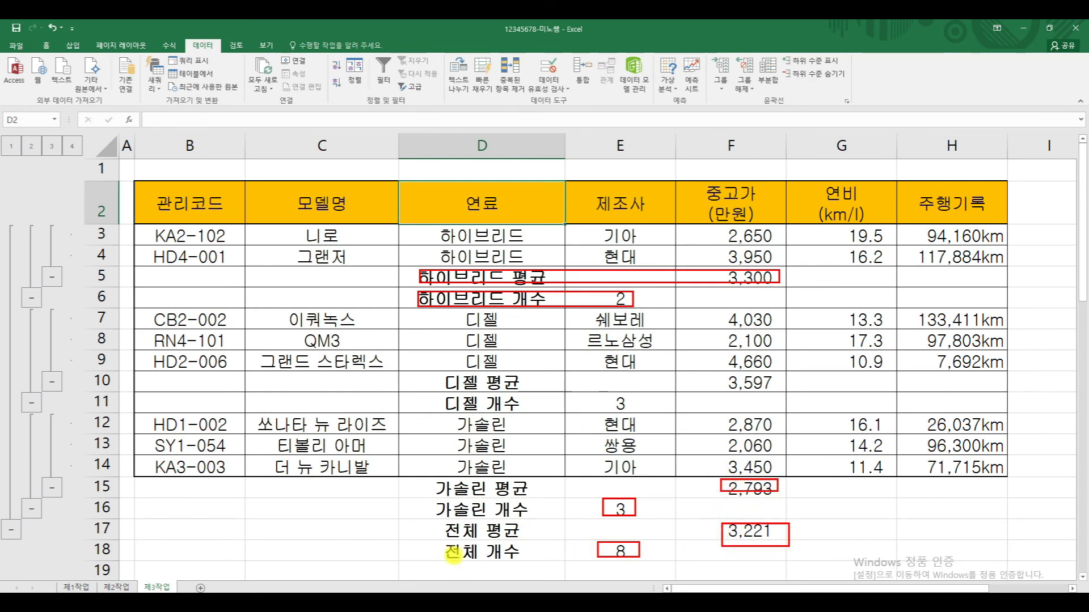
key("Escape")
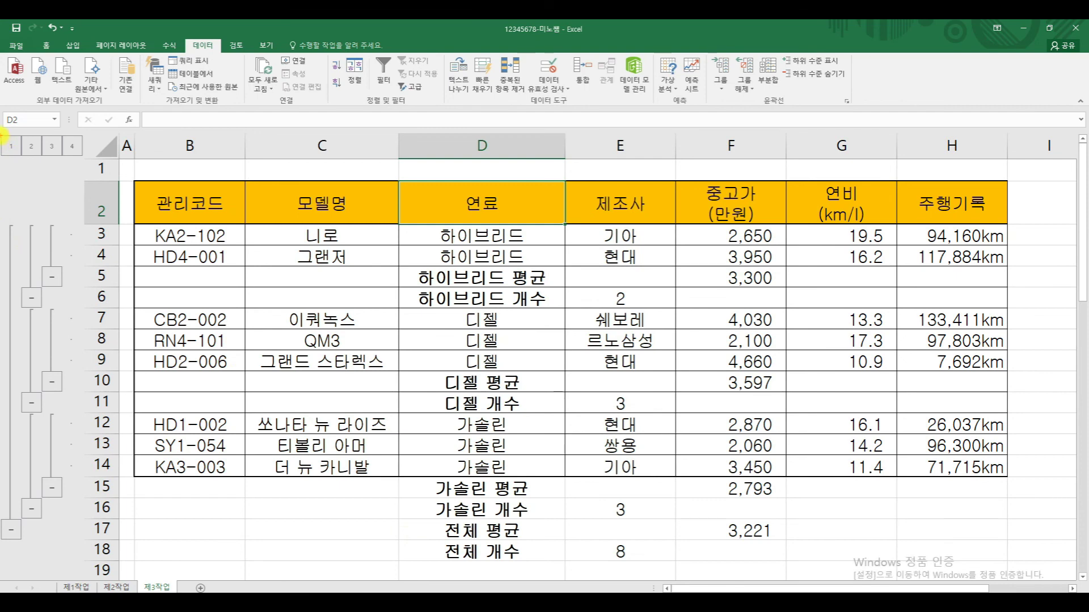
mouse_move(2, 135)
left_mouse_down()
mouse_move(44, 415)
mouse_move(104, 587)
left_mouse_up()
Clear the outline from the subtotalled table on the 제3작업 sheet
left_click(756, 90)
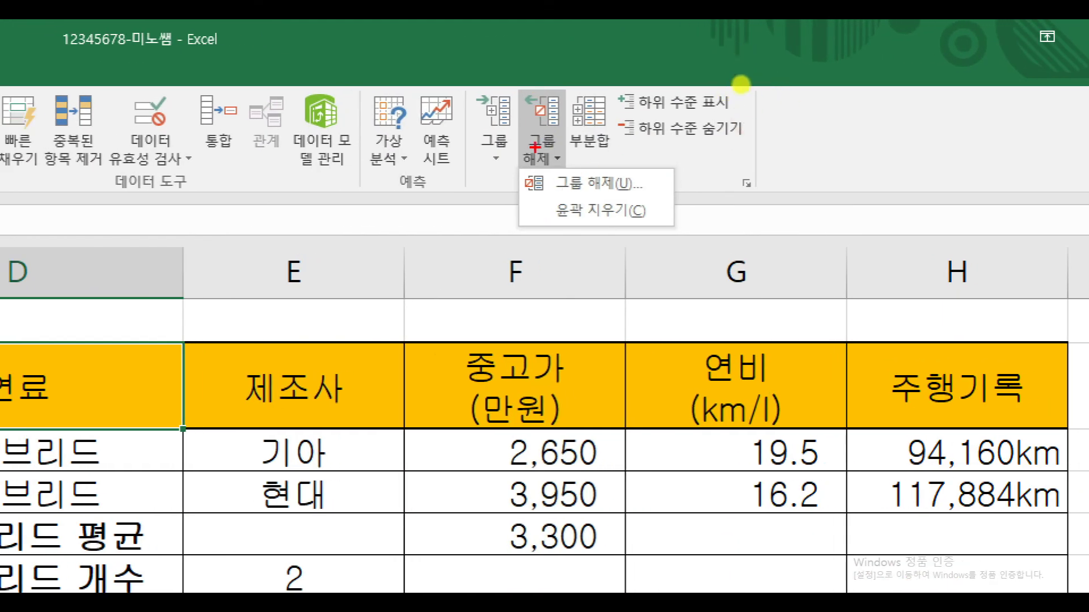
mouse_move(520, 125)
left_mouse_down()
mouse_move(560, 170)
mouse_move(574, 170)
left_mouse_up()
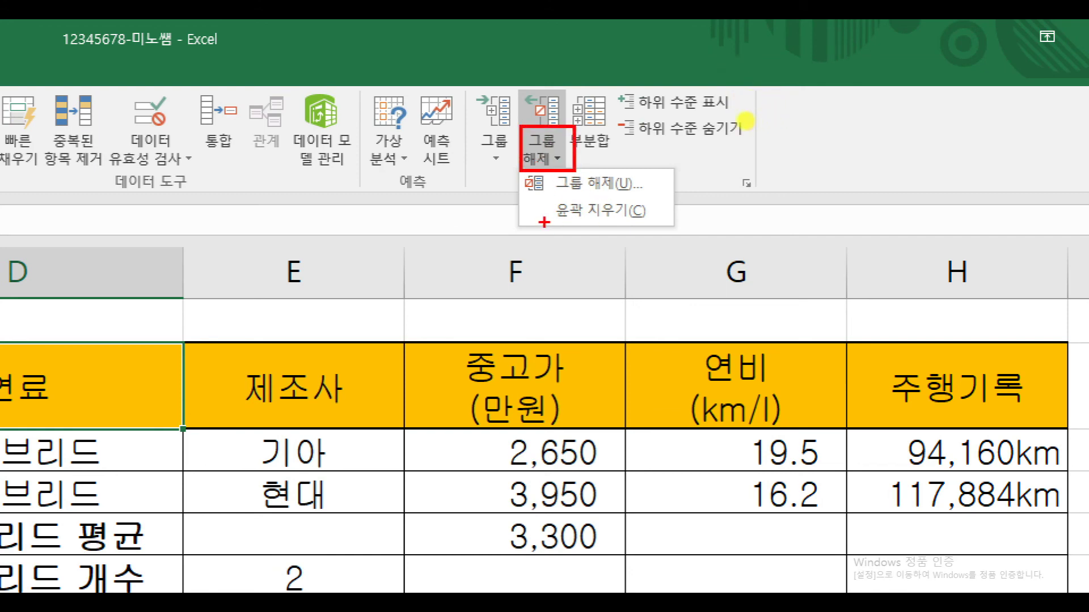
left_click_drag(546, 197, 682, 232)
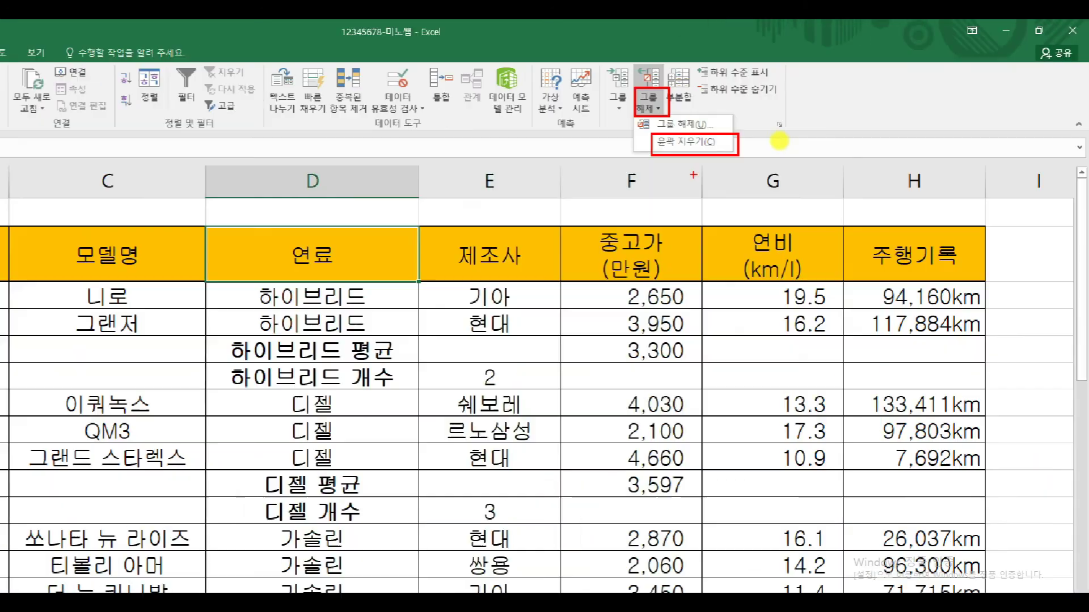
left_click(882, 27)
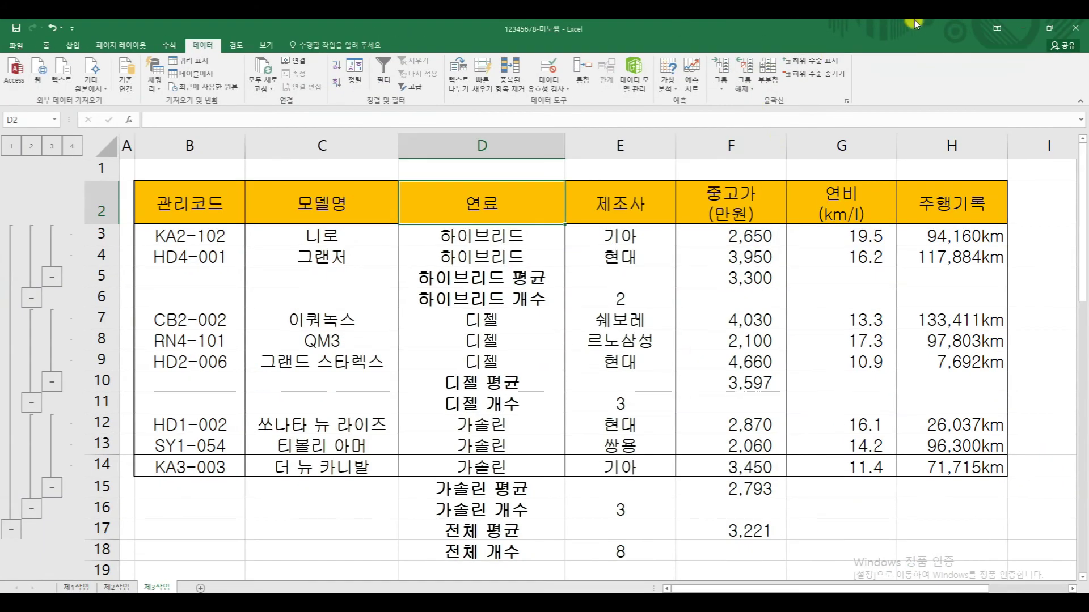
left_click(744, 94)
left_click(765, 117)
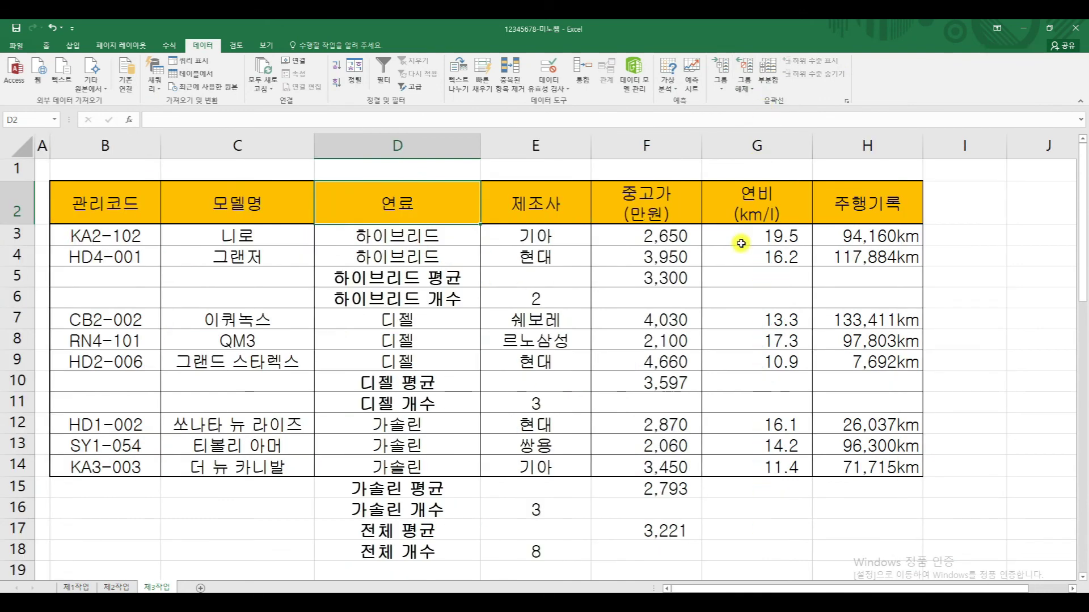